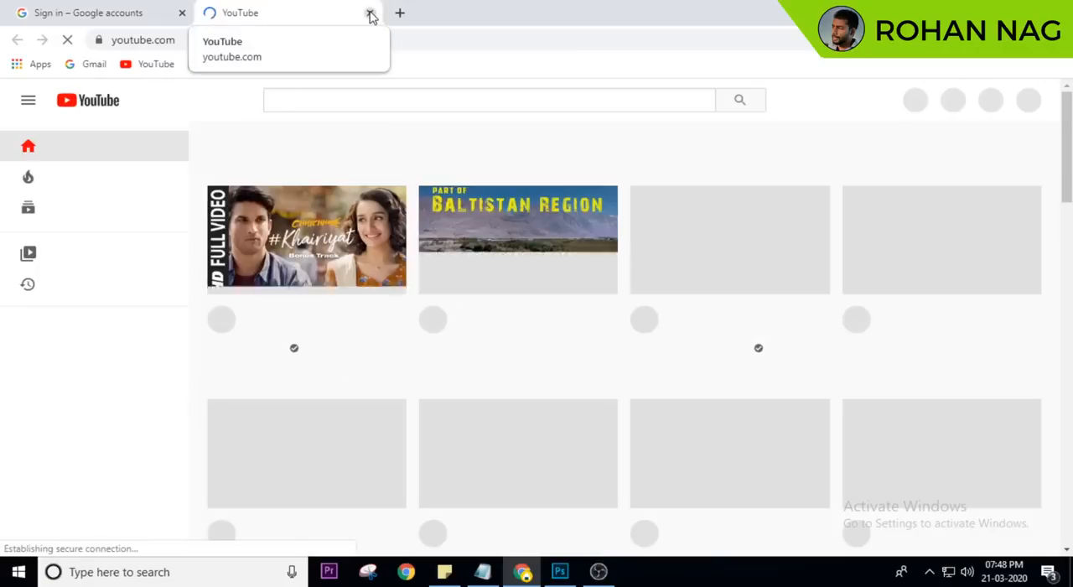
Step: Close the extra YouTube tab and begin creating a Google account for personal use
left_click(370, 14)
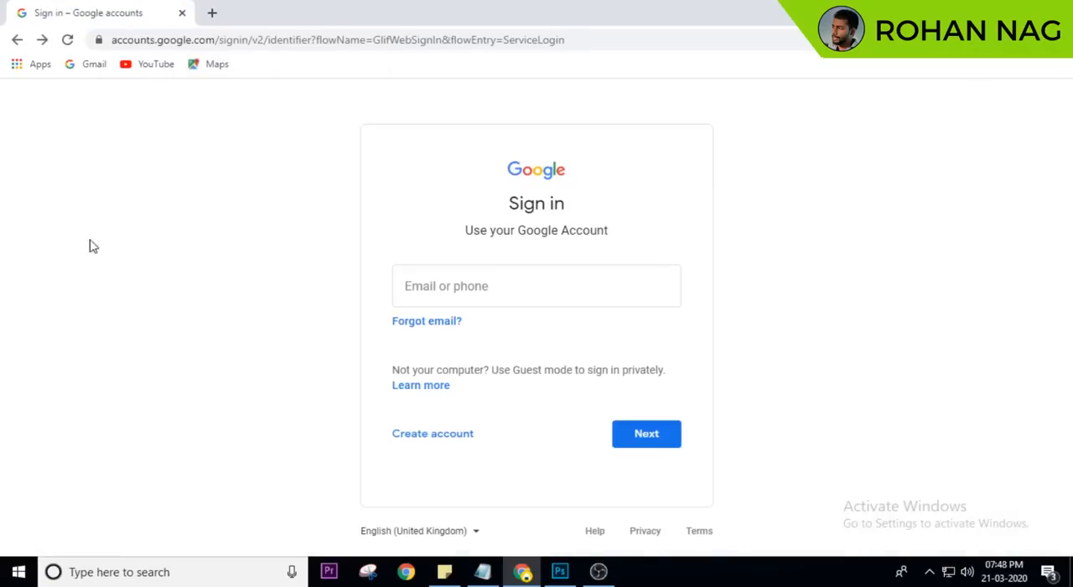
left_click(446, 441)
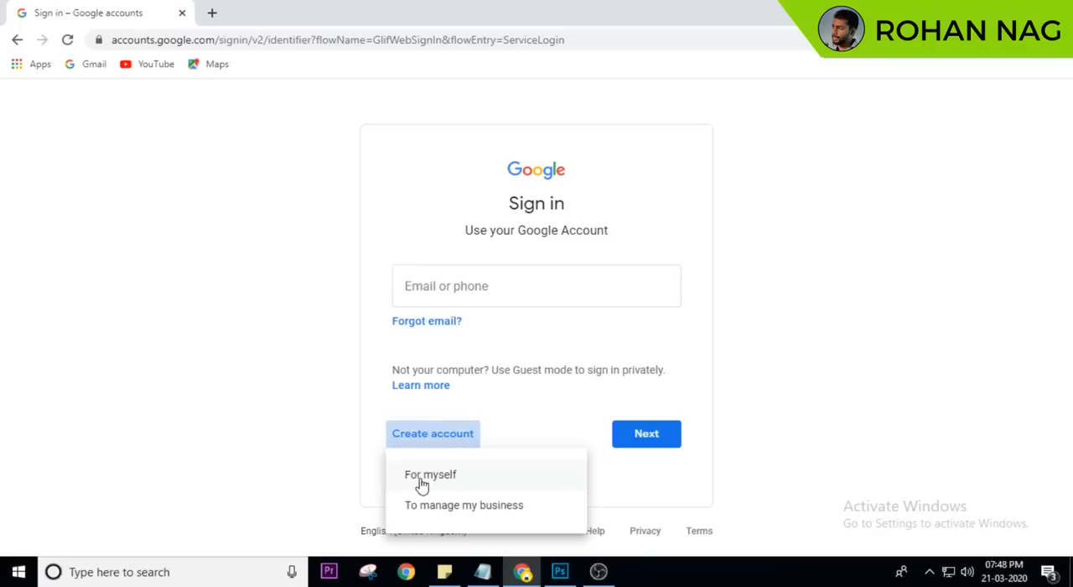
left_click(442, 480)
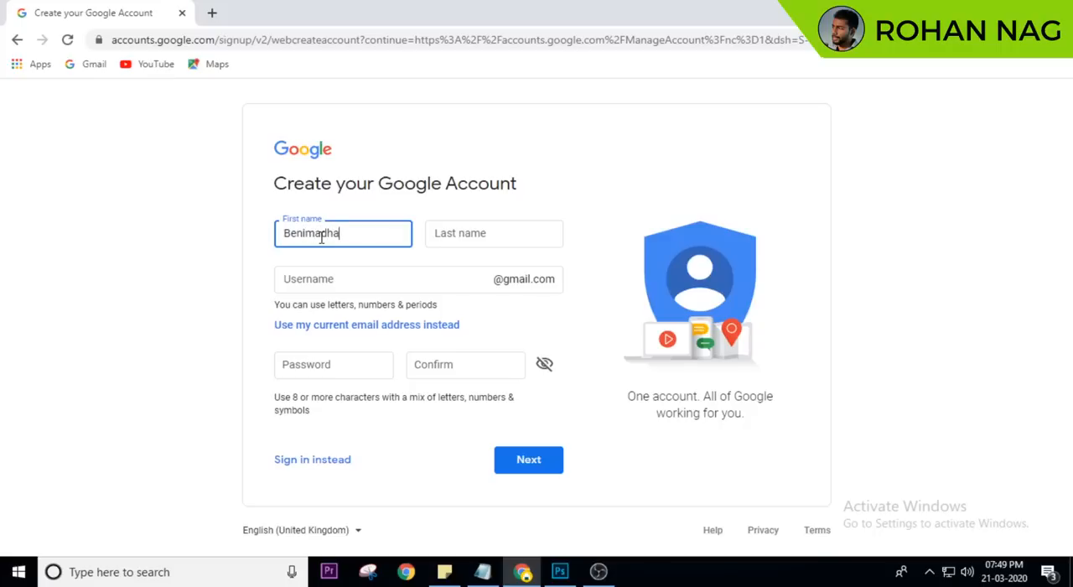
Step: Enter the account holder's first name, last name and a Gmail username in the sign-up form
left_click(465, 234)
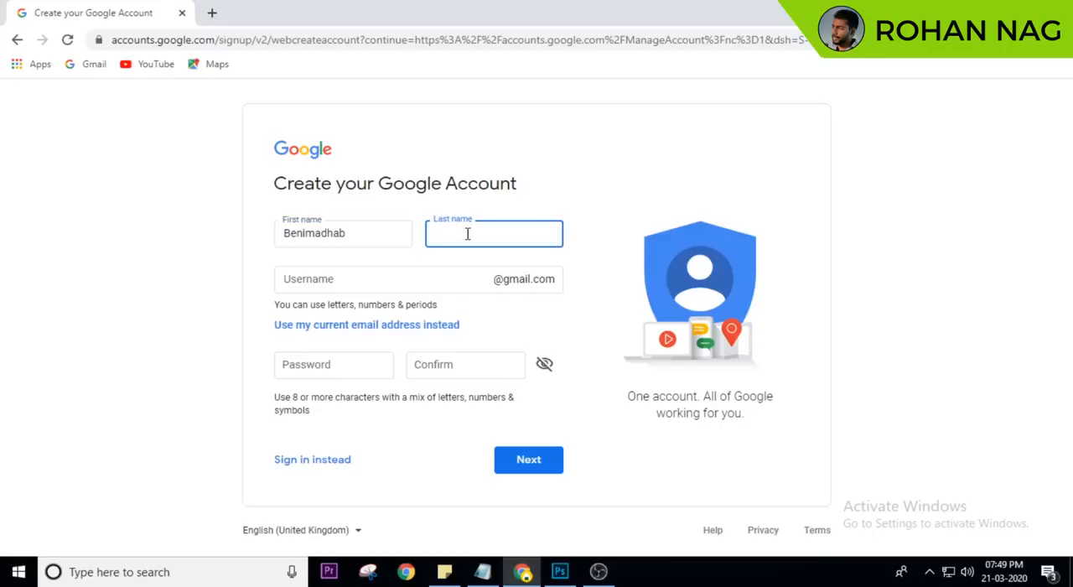
left_click(425, 279)
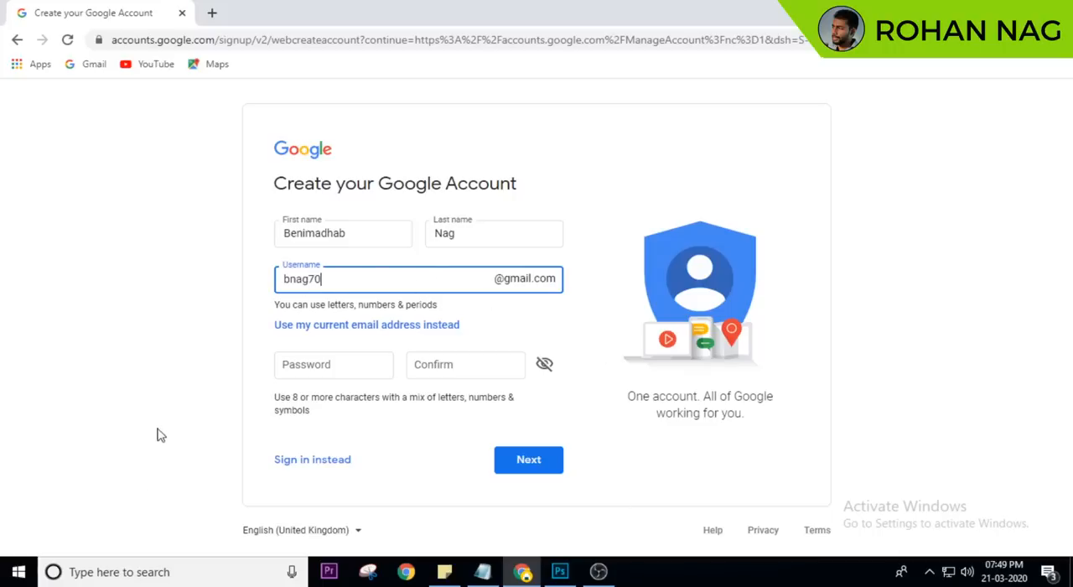
Step: Enter the account password, confirm it and submit the sign-up form
left_click(356, 373)
type("•••••")
left_click(435, 367)
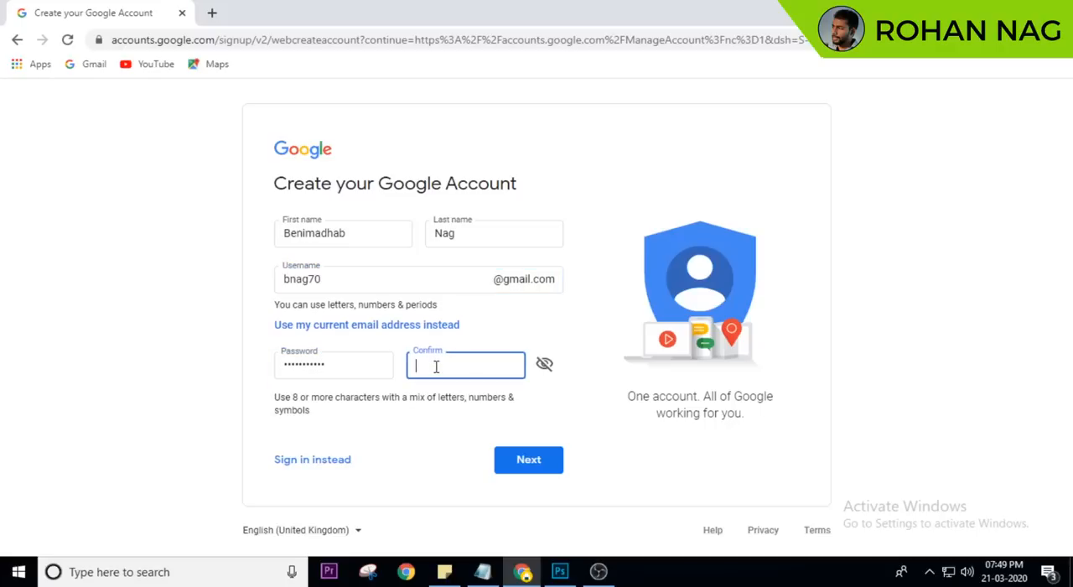
type("•••••••••••")
left_click(189, 466)
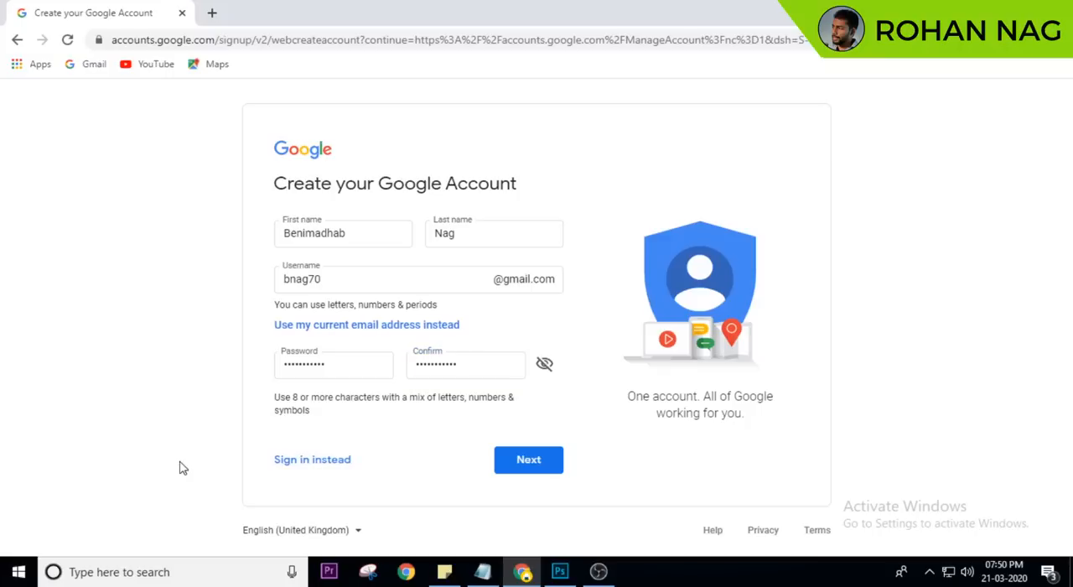
left_click(530, 464)
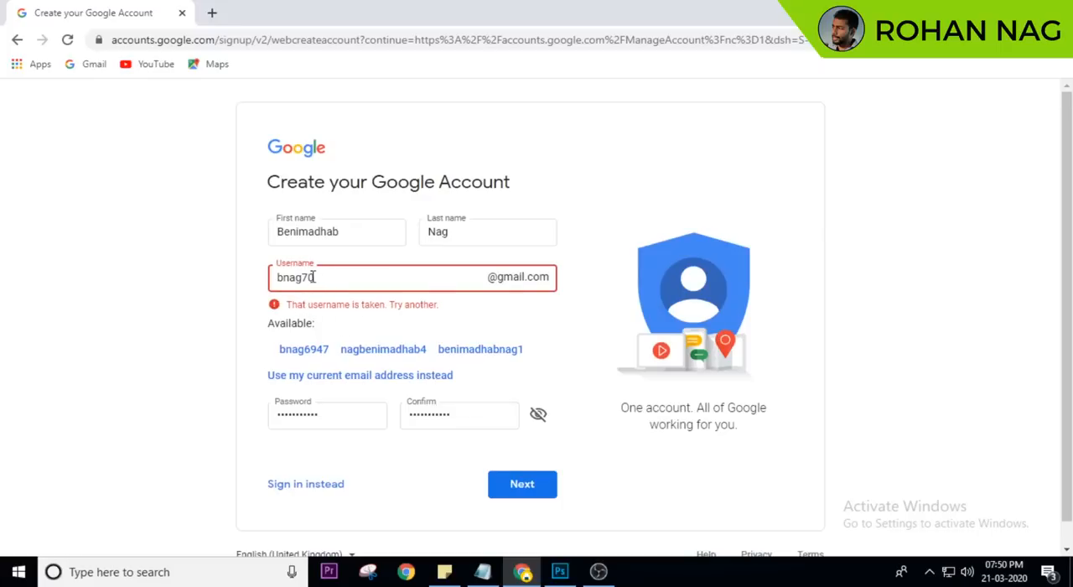
Step: Try a variant of the username with its number moved to the front
left_click_drag(302, 278, 352, 282)
key("BackSpace")
left_click(279, 276)
type("70")
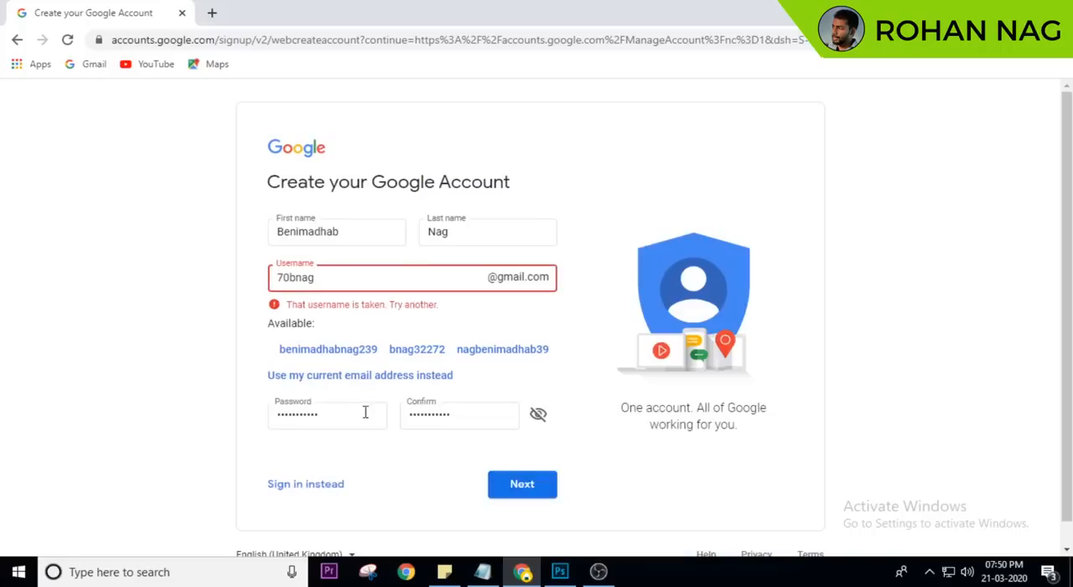
Step: Change the username to one with a longer form of the first name and submit the sign-up form
key("BackSpace")
key("BackSpace")
key("Right")
type("eni")
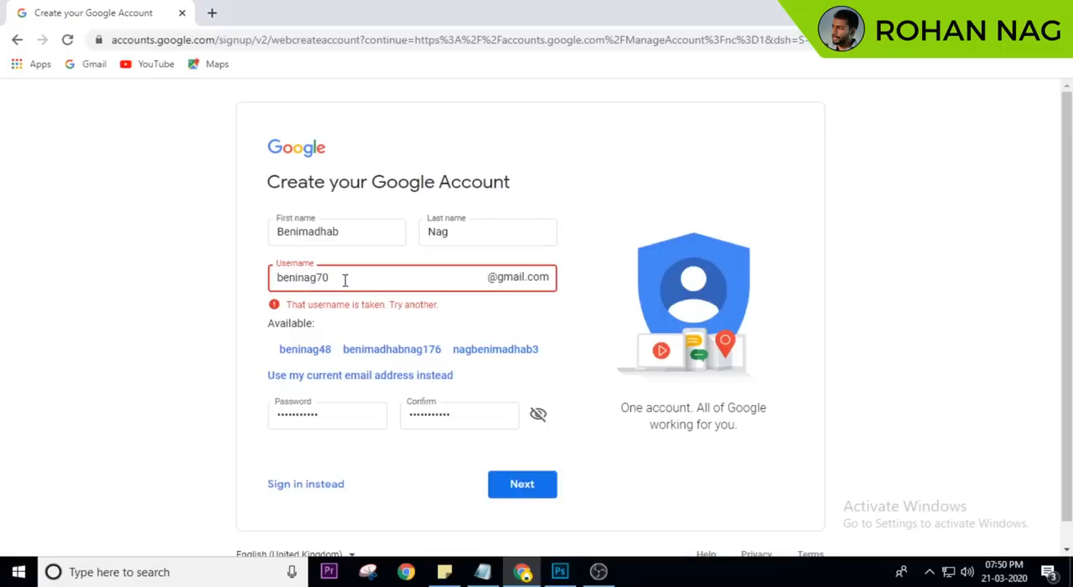
left_click(523, 487)
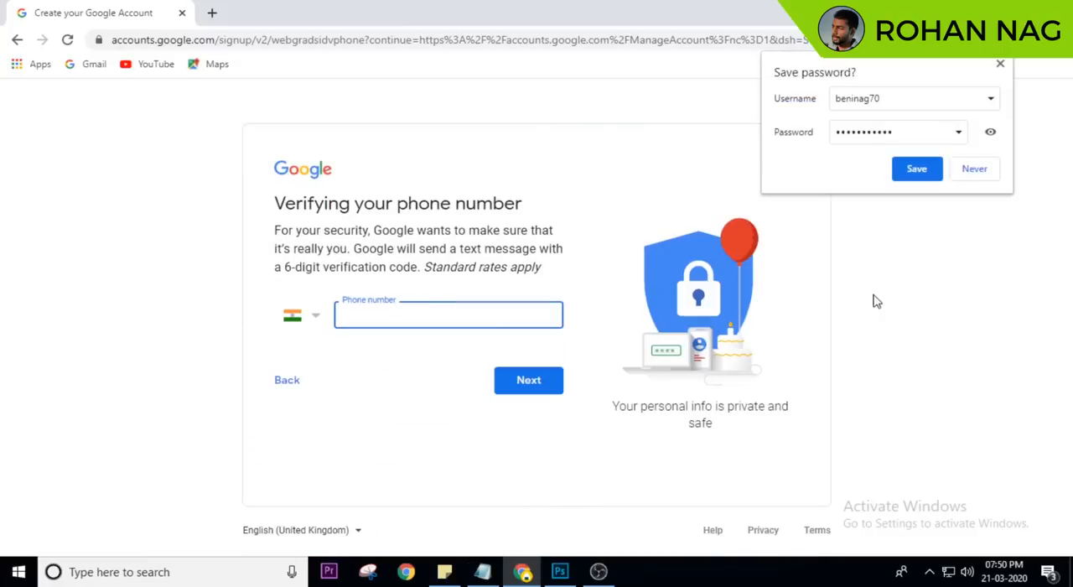
Step: Decline saving the password in the browser, and verify the phone number with the texted verification code
left_click(973, 173)
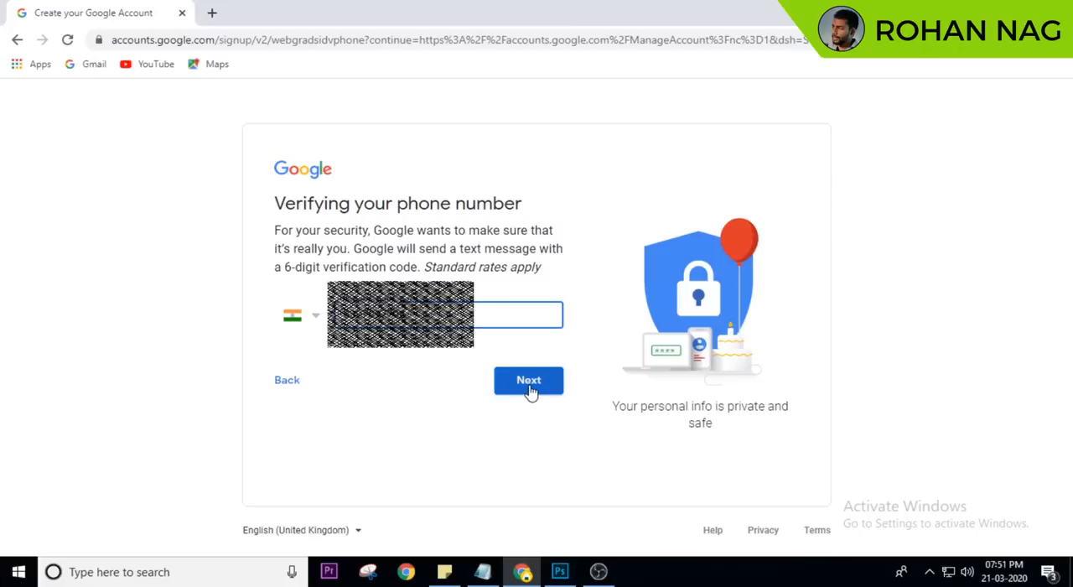
left_click(530, 385)
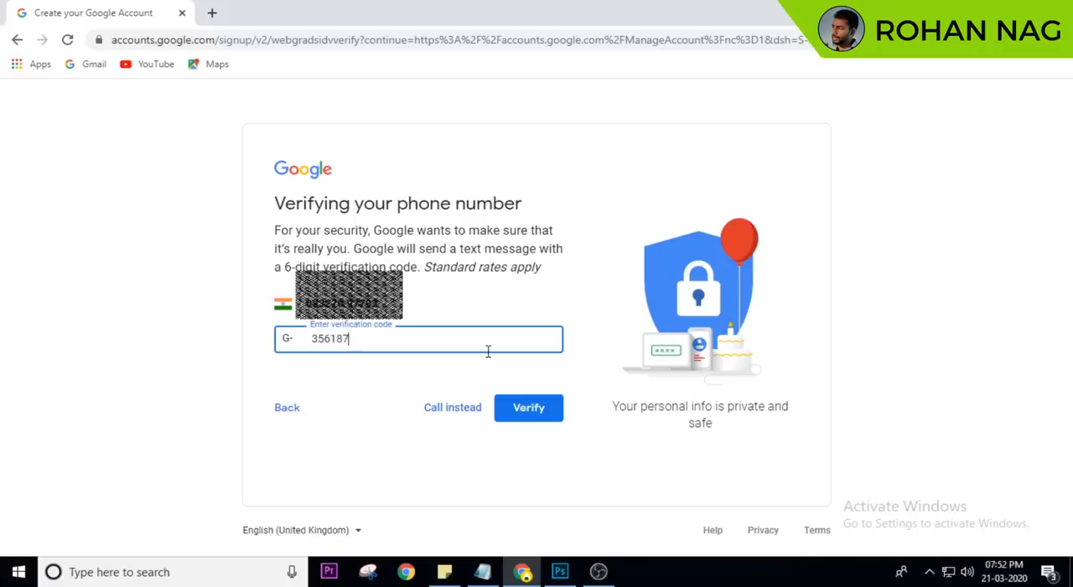
left_click(538, 416)
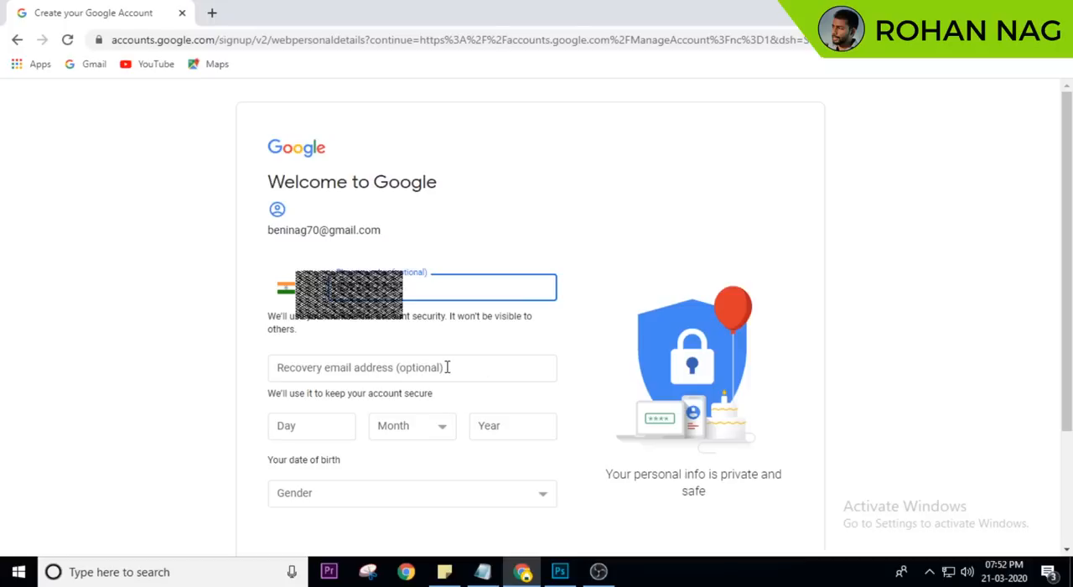
Step: Fill in the recovery email address for the new account
left_click_drag(1068, 194, 1067, 274)
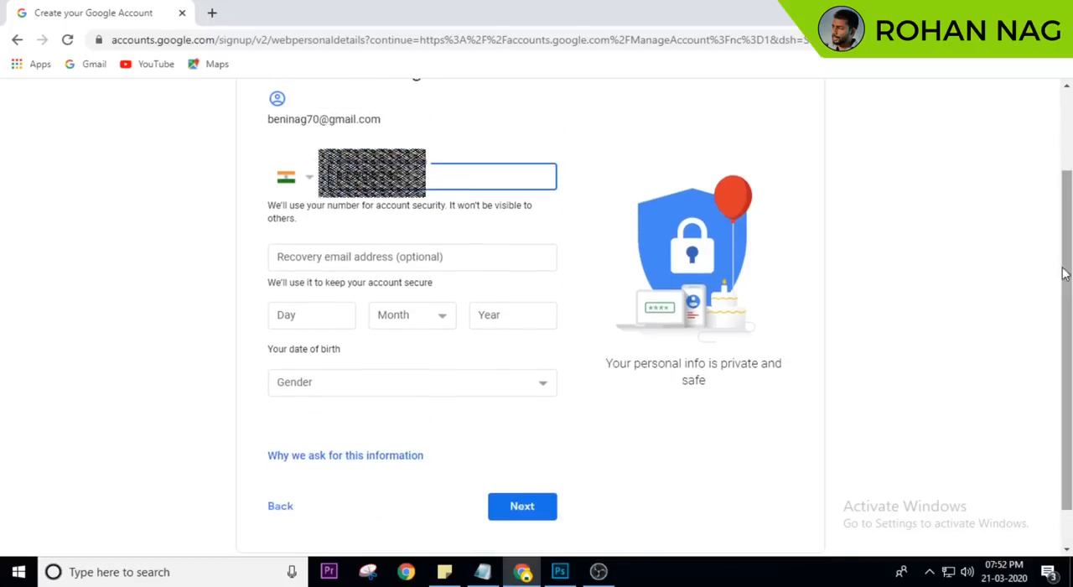
left_click(423, 260)
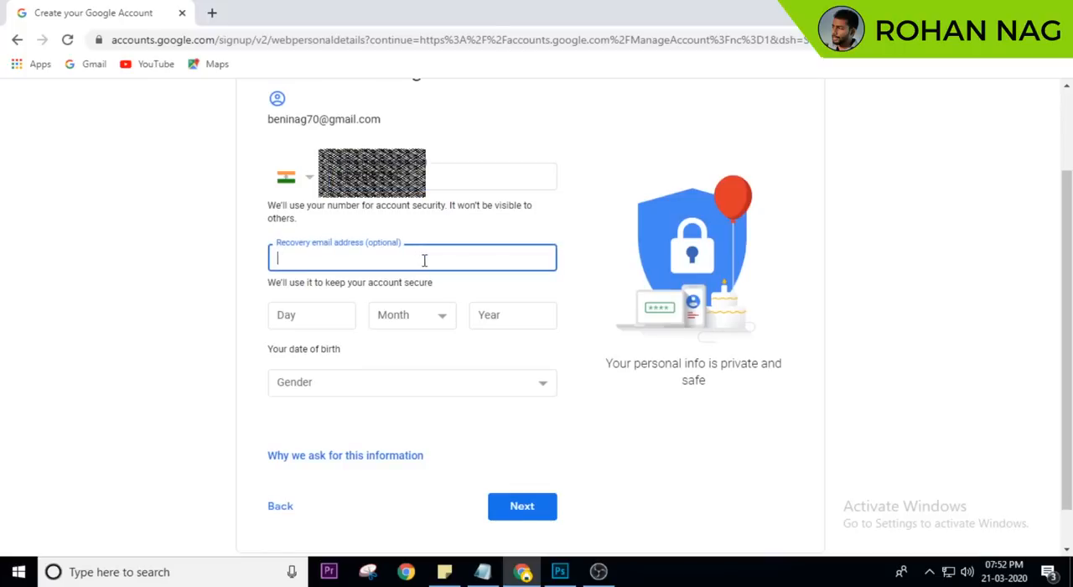
left_click(244, 270)
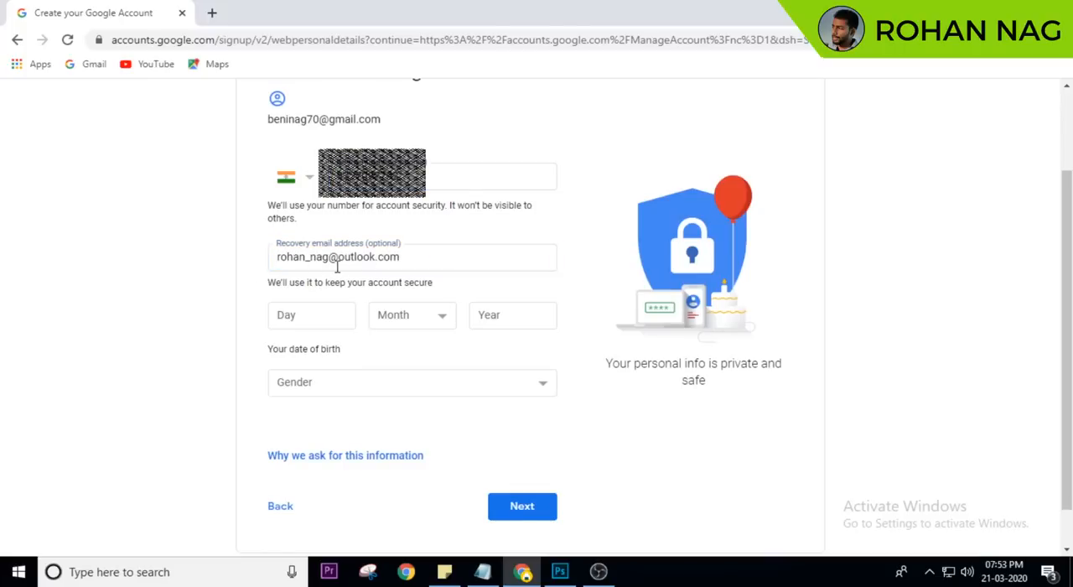
Step: Fill in the date of birth, set the gender to Male and submit the personal details
scroll(427, 266, "down", 1)
left_click(307, 268)
left_click(199, 288)
left_click(324, 267)
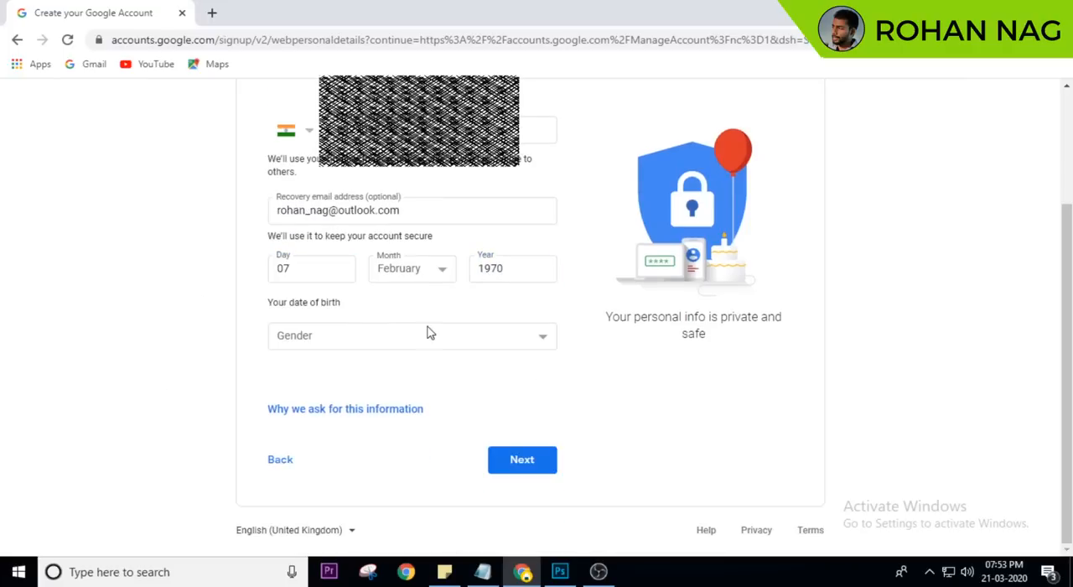
left_click(419, 336)
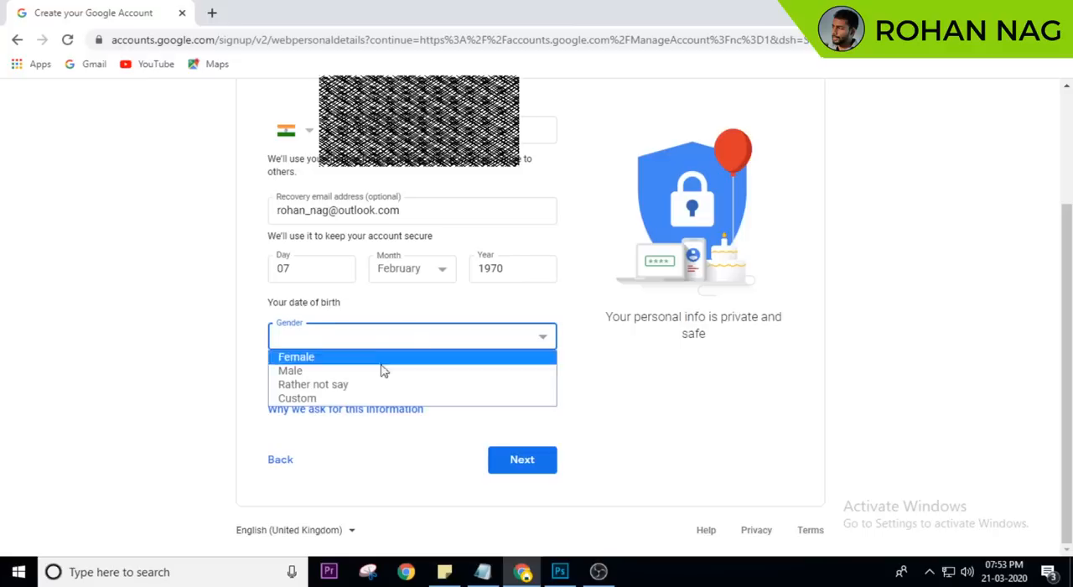
left_click(352, 373)
left_click(533, 463)
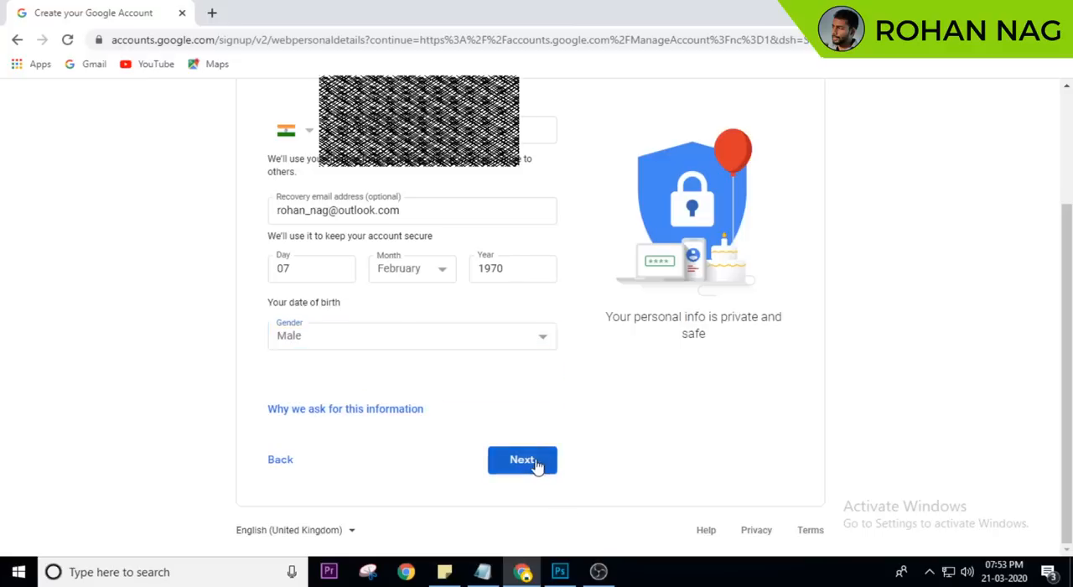
Step: Skip adding the phone number to Google services and agree to the Privacy and Terms
left_click(461, 447)
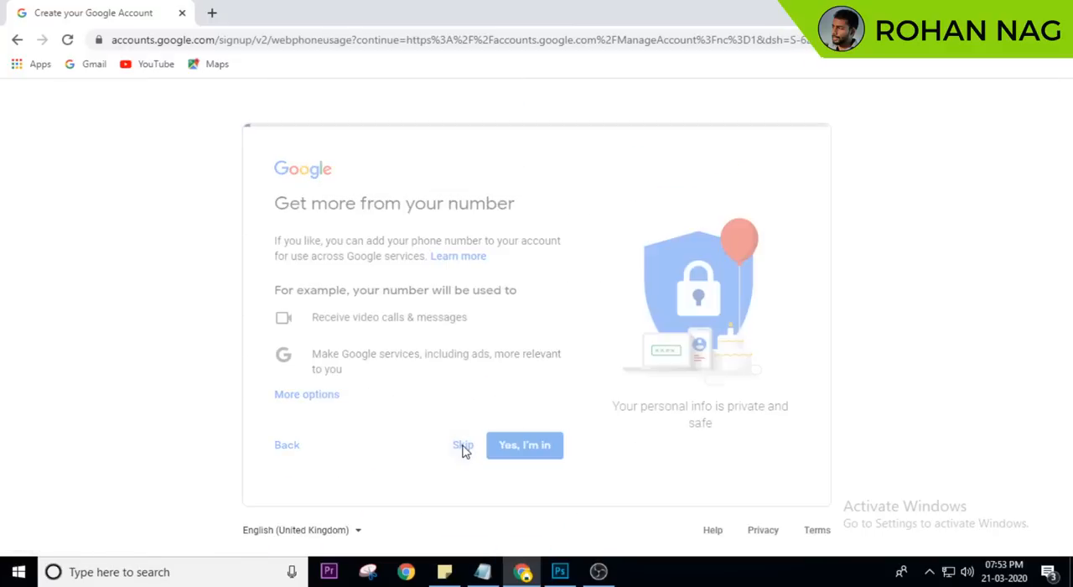
left_click_drag(1068, 219, 1067, 295)
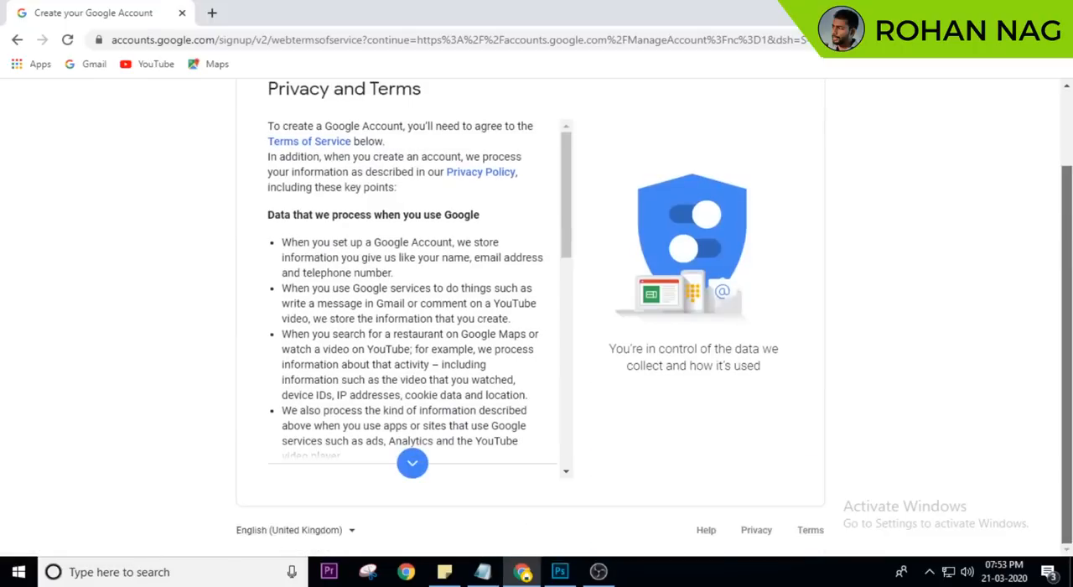
left_click(410, 465)
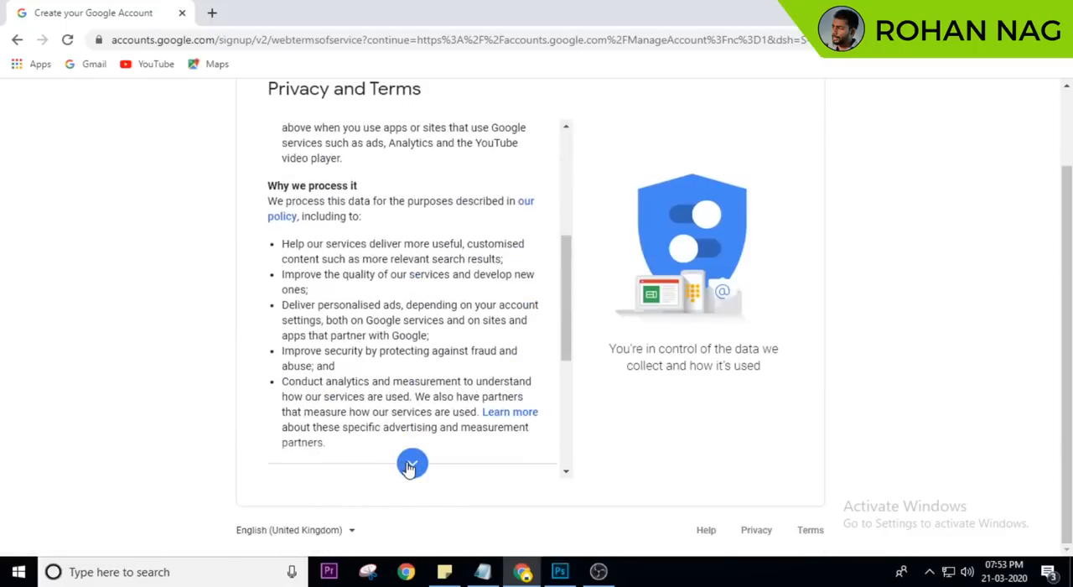
left_click(411, 465)
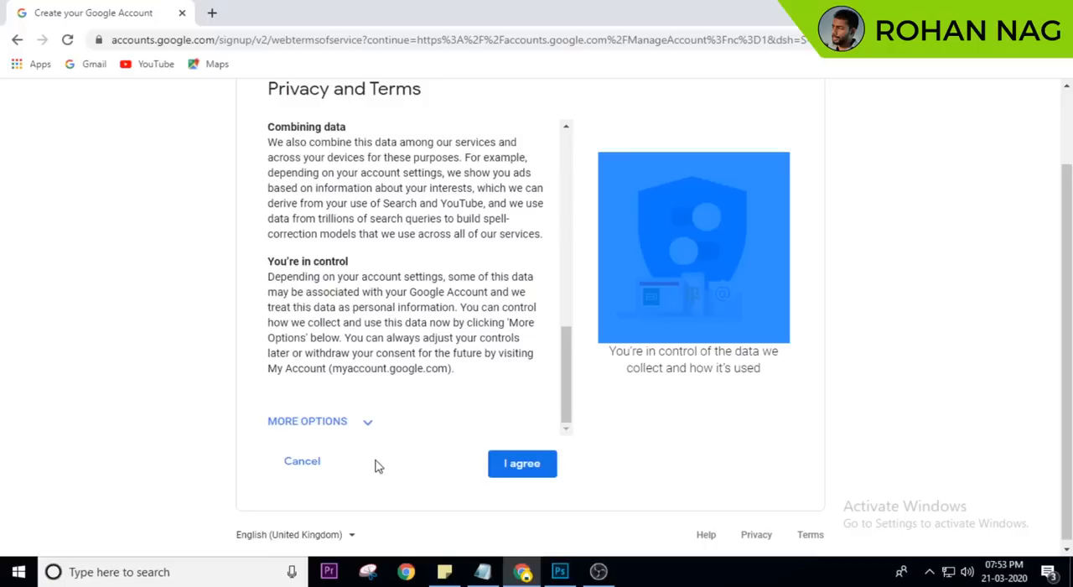
left_click(522, 465)
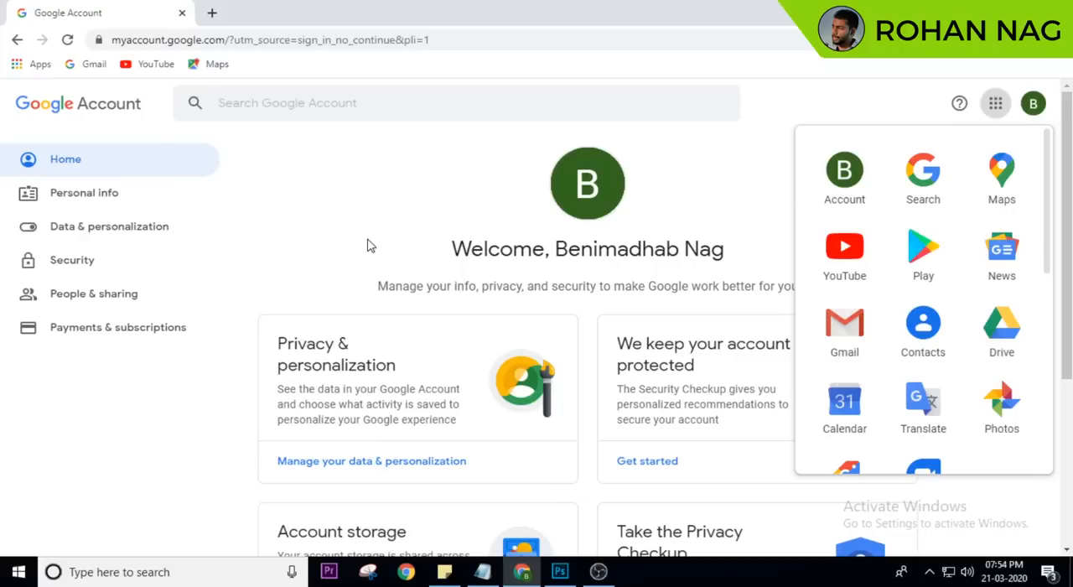
Step: Go to YouTube with the new account and dismiss its notification permission request
left_click(741, 151)
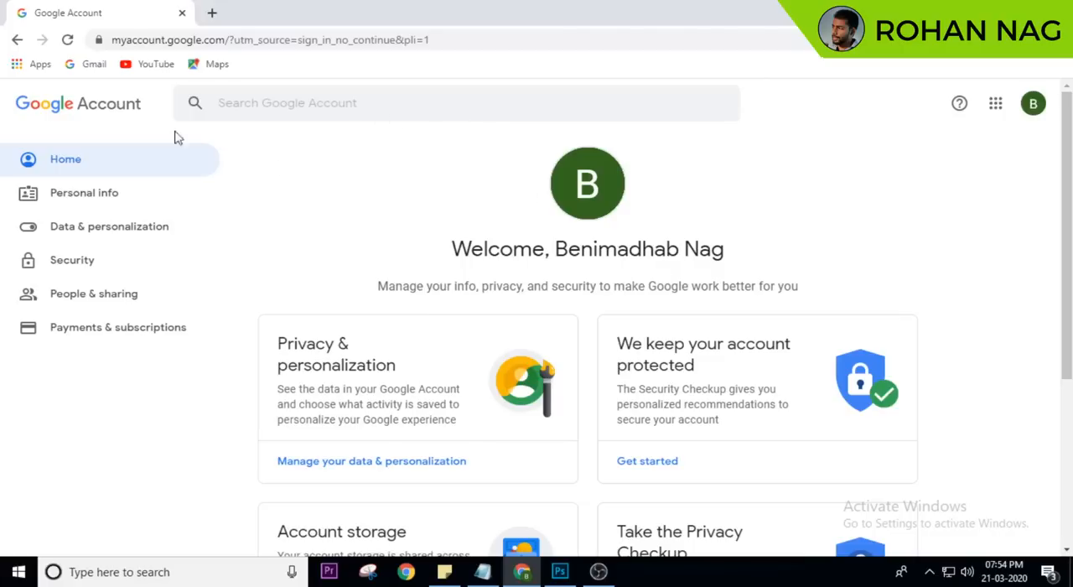
left_click(151, 73)
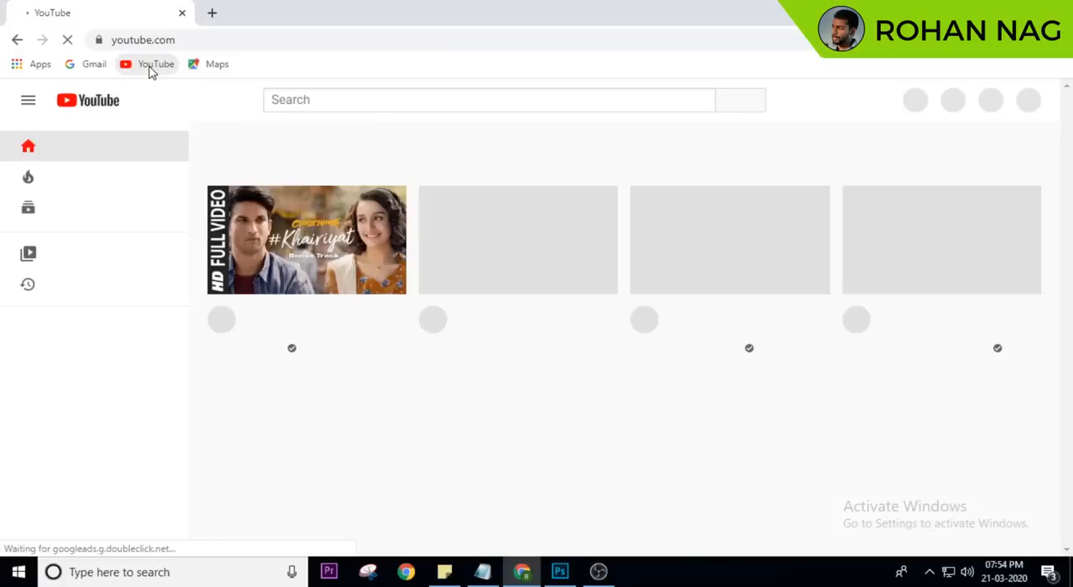
left_click(1006, 109)
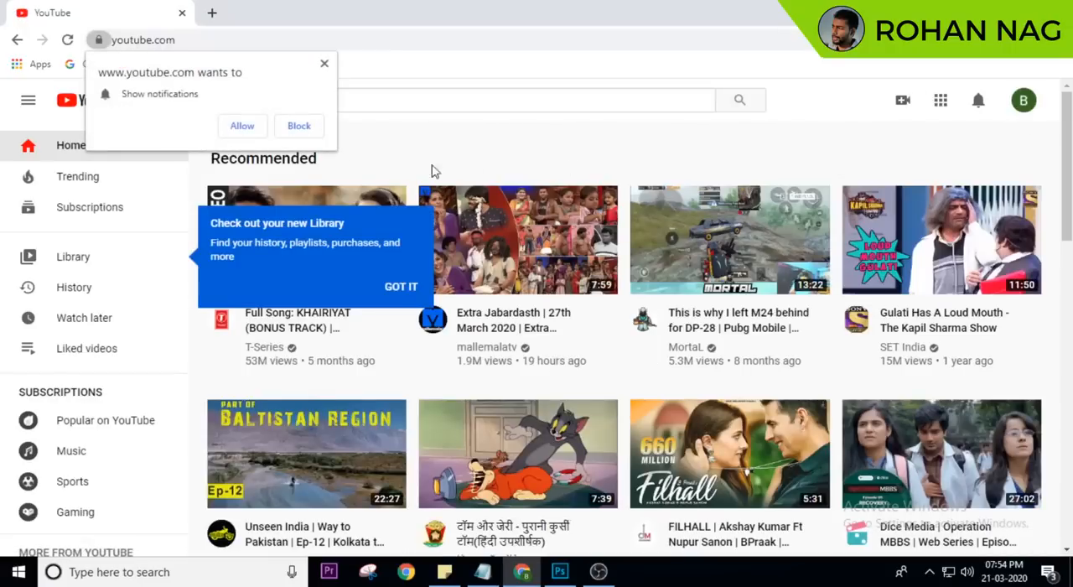
left_click(325, 64)
Step: Check the signed-in account's email address in the YouTube account details
left_click(1023, 102)
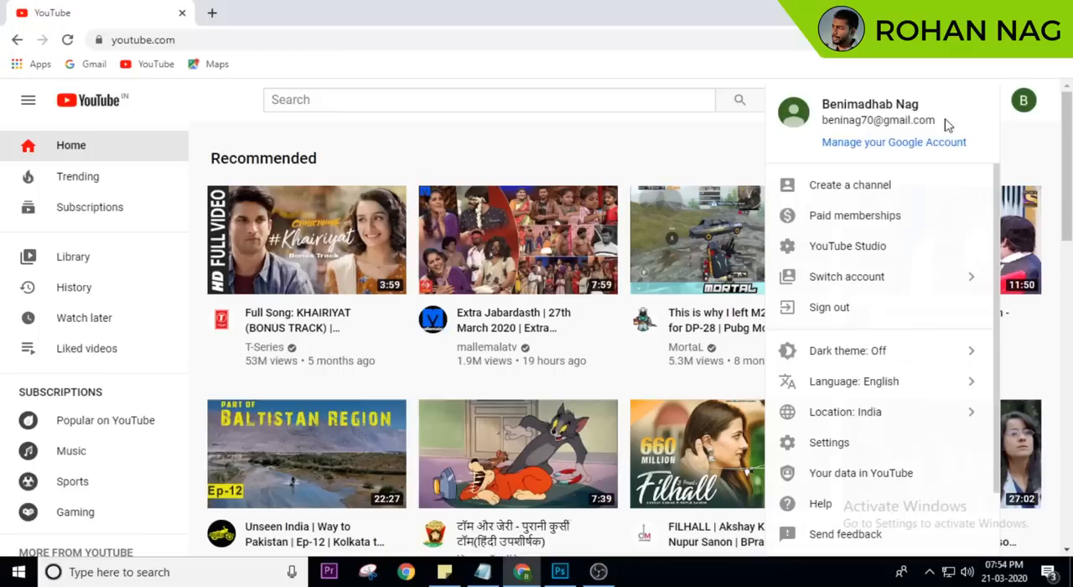
left_click_drag(821, 121, 944, 125)
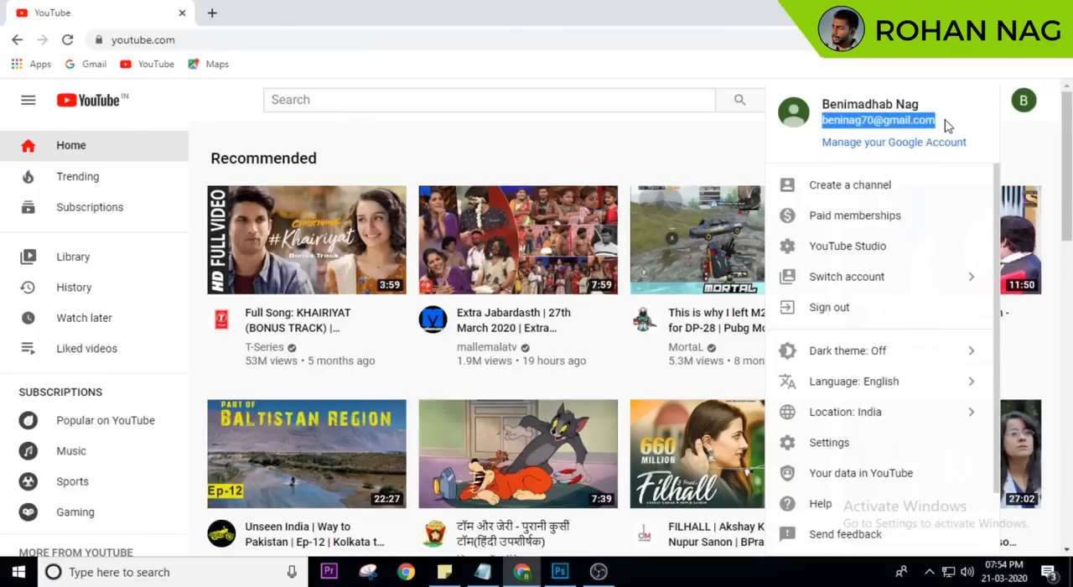
left_click(947, 125)
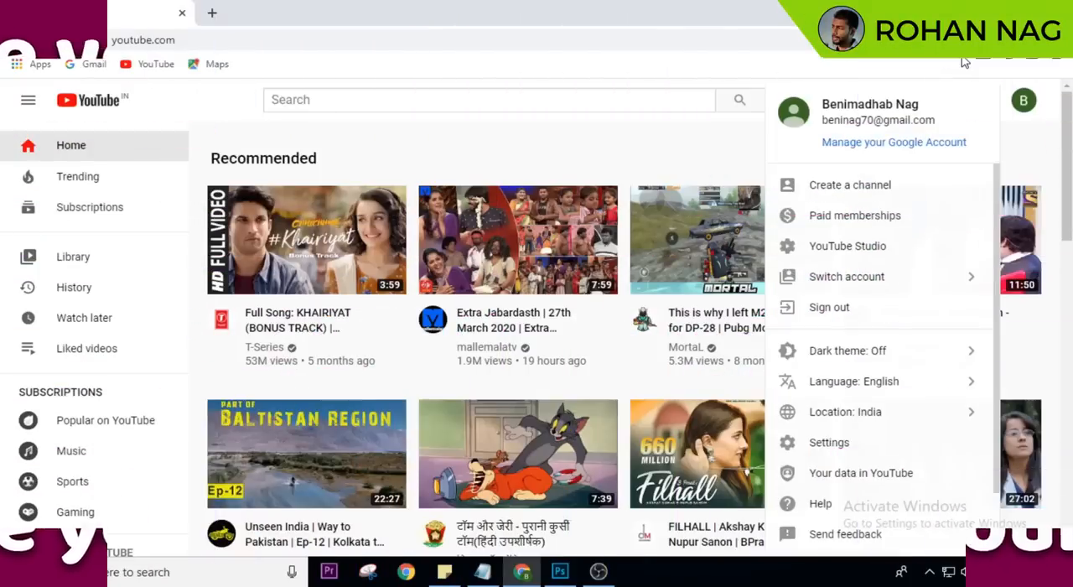
left_click(754, 149)
Step: Go to YouTube Studio and create the channel under the account holder's own name
left_click(1023, 103)
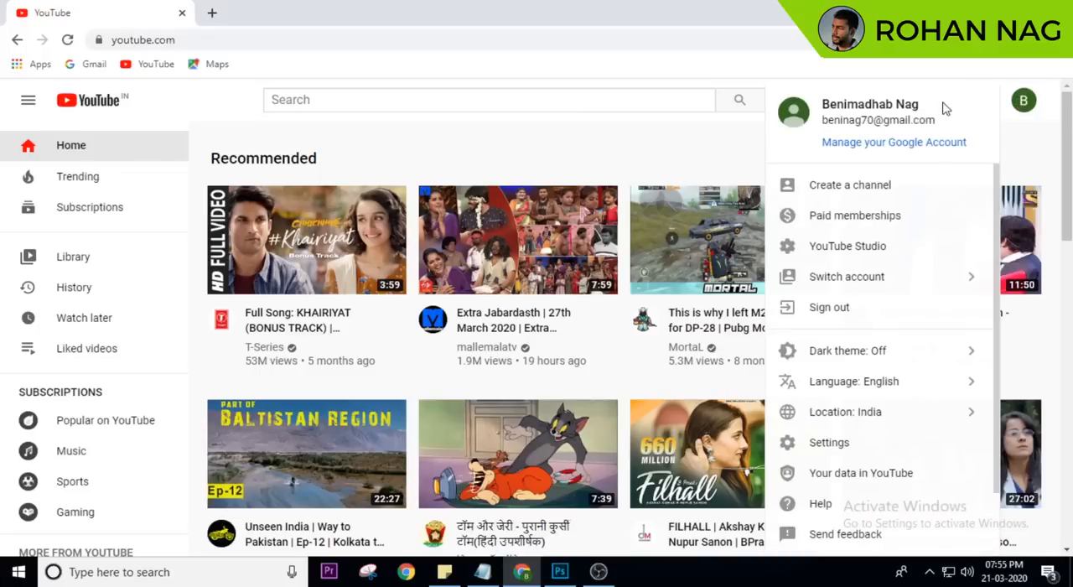
left_click(786, 250)
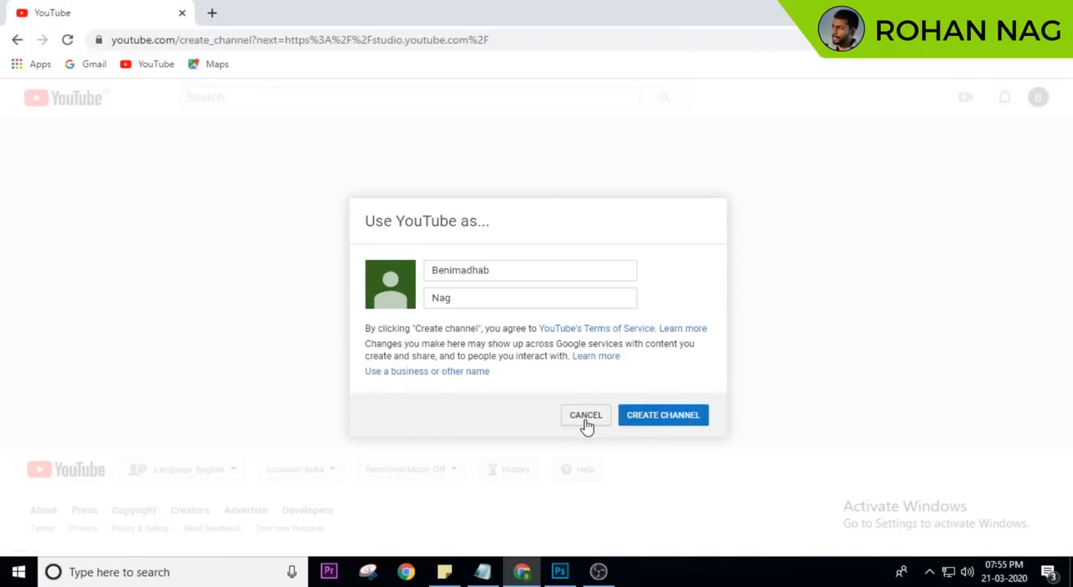
left_click(659, 428)
left_click(683, 417)
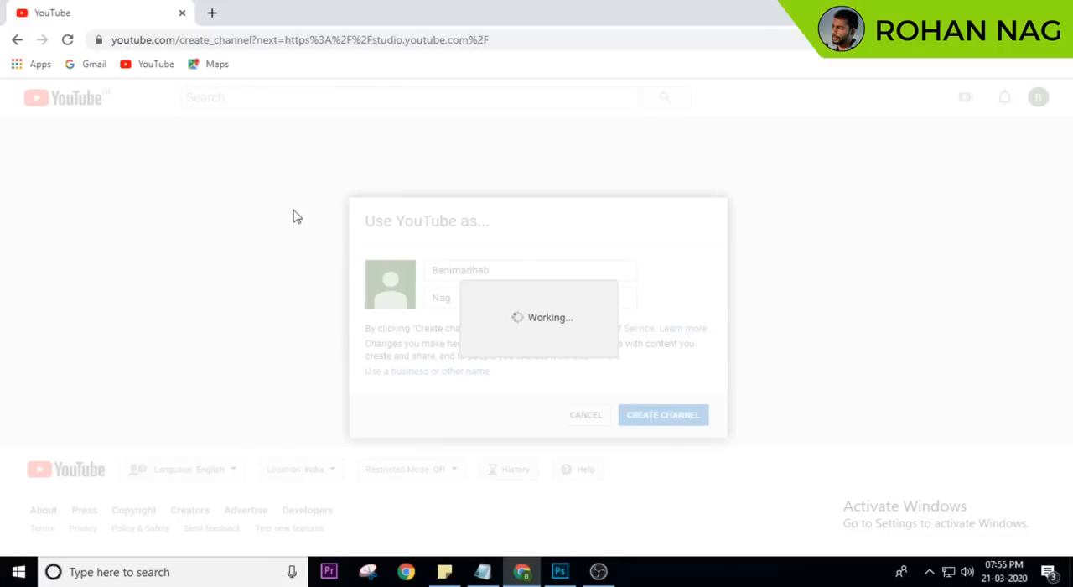
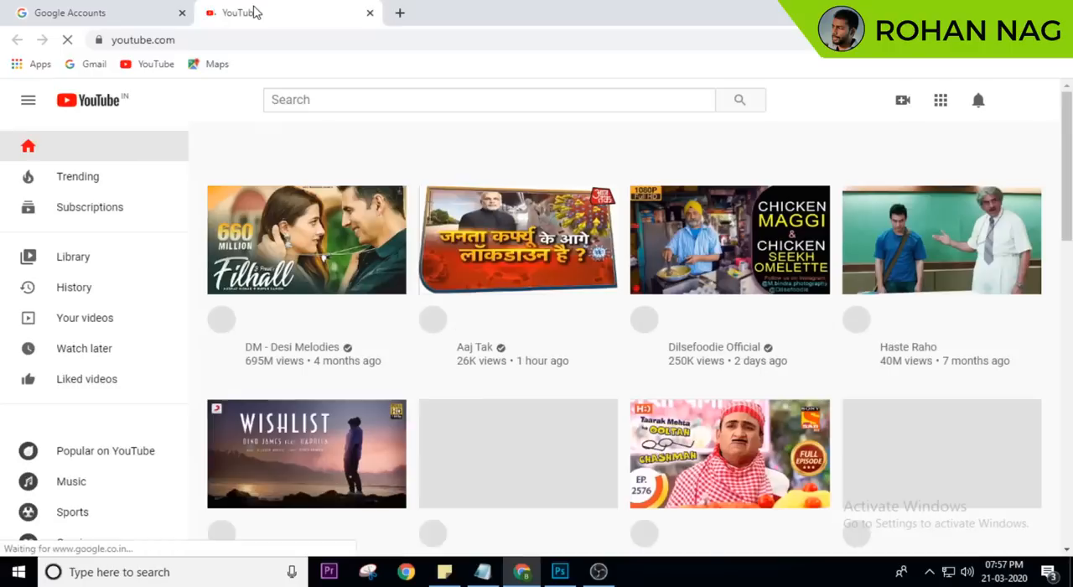
Step: Dismiss the COVID-19 notice on the YouTube home page and return to the Brand Account name form
mouse_move(1070, 181)
left_mouse_down()
mouse_move(1070, 199)
mouse_move(1070, 180)
left_mouse_up()
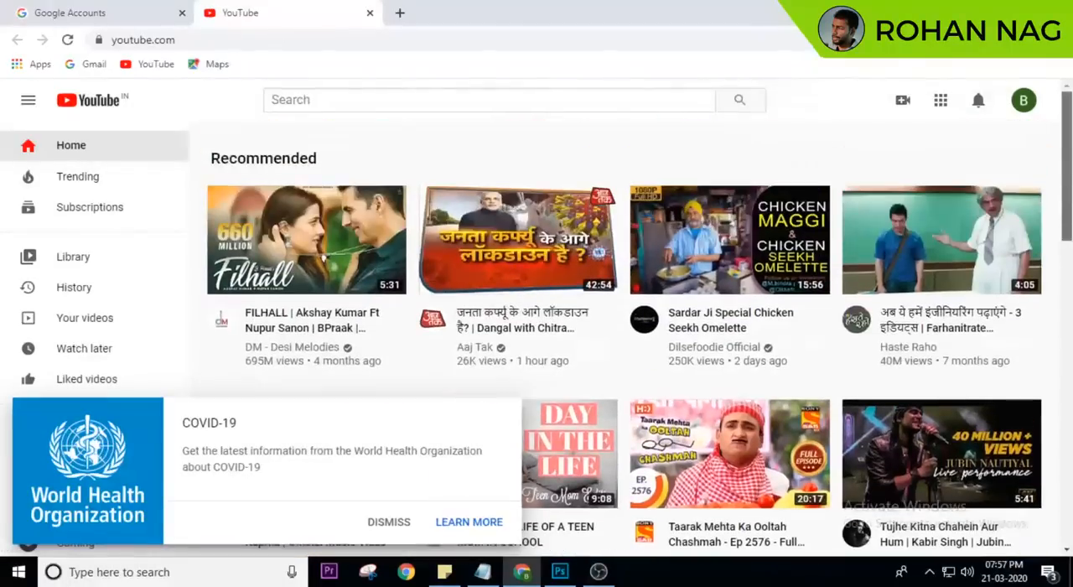
left_click(384, 523)
mouse_move(1069, 180)
left_mouse_down()
mouse_move(1068, 286)
mouse_move(1069, 179)
left_mouse_up()
left_click(117, 8)
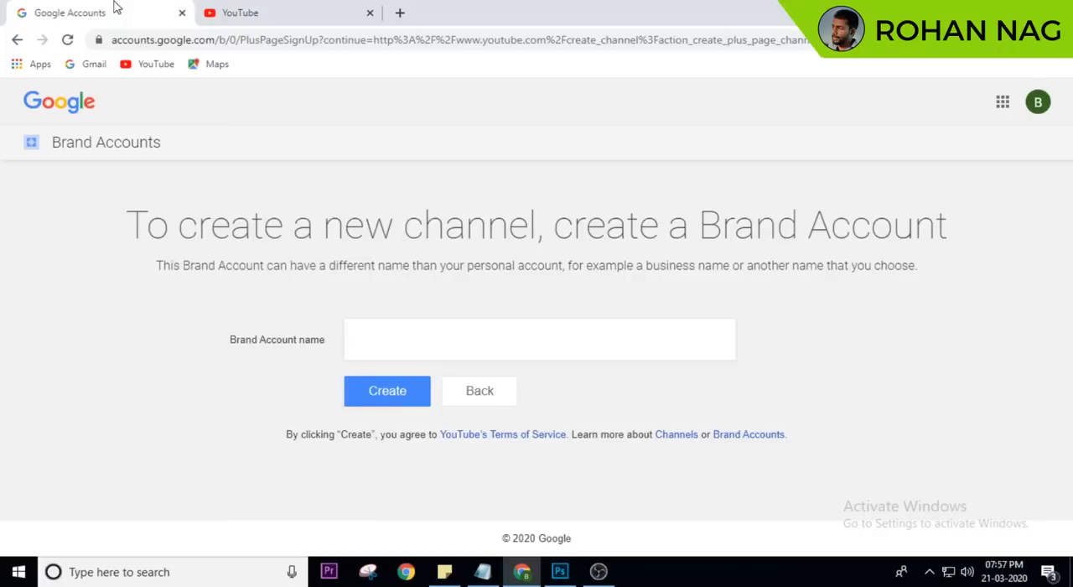
left_click(397, 332)
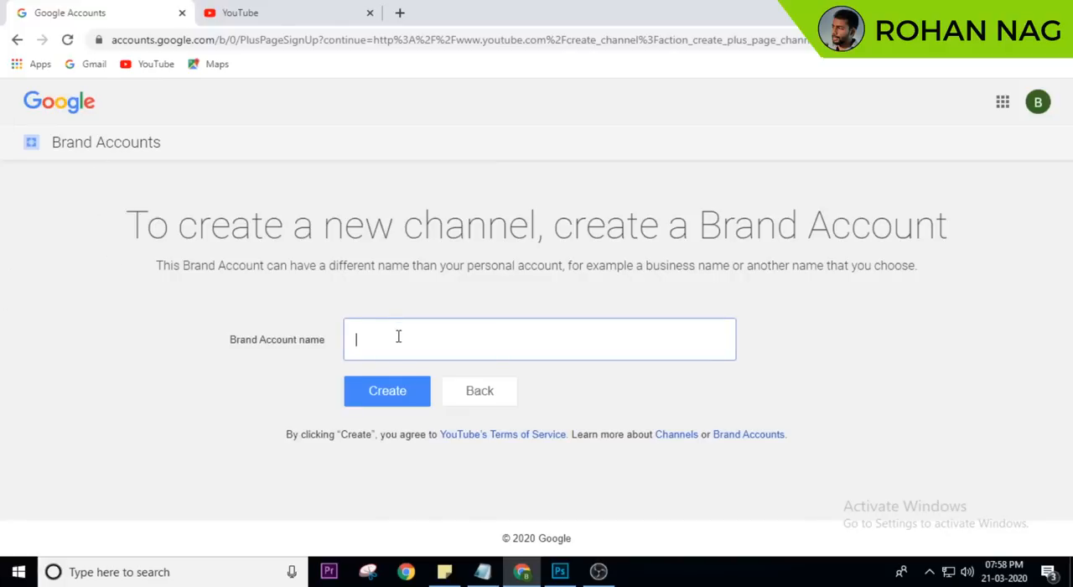
Step: Search YouTube for "10 ten channel", look through the results for similar channel names, and close that page
left_click(319, 10)
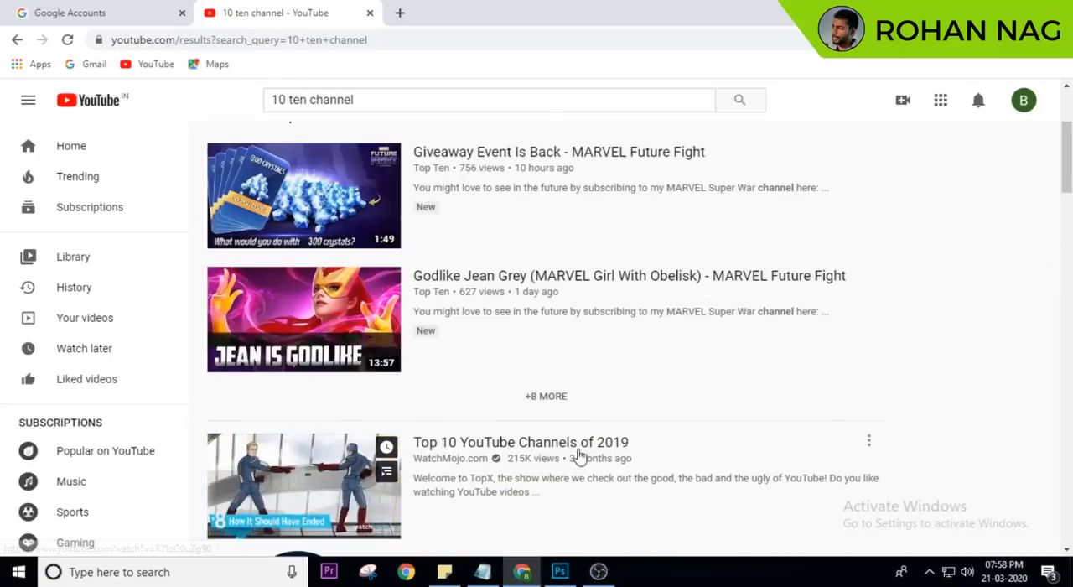
scroll(854, 366, "down", 3)
scroll(624, 335, "down", 2)
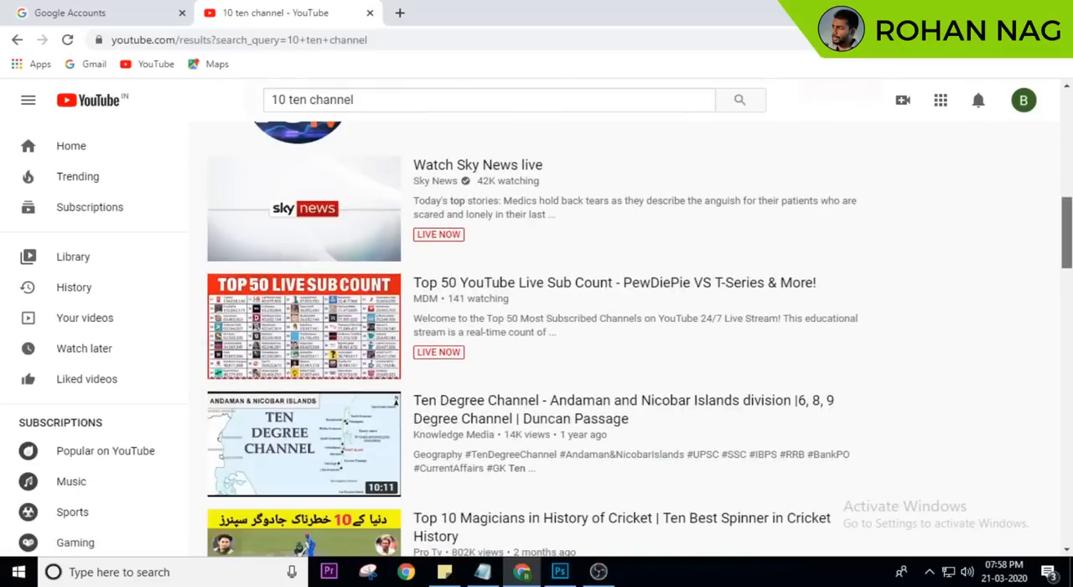
scroll(558, 297, "up", 1)
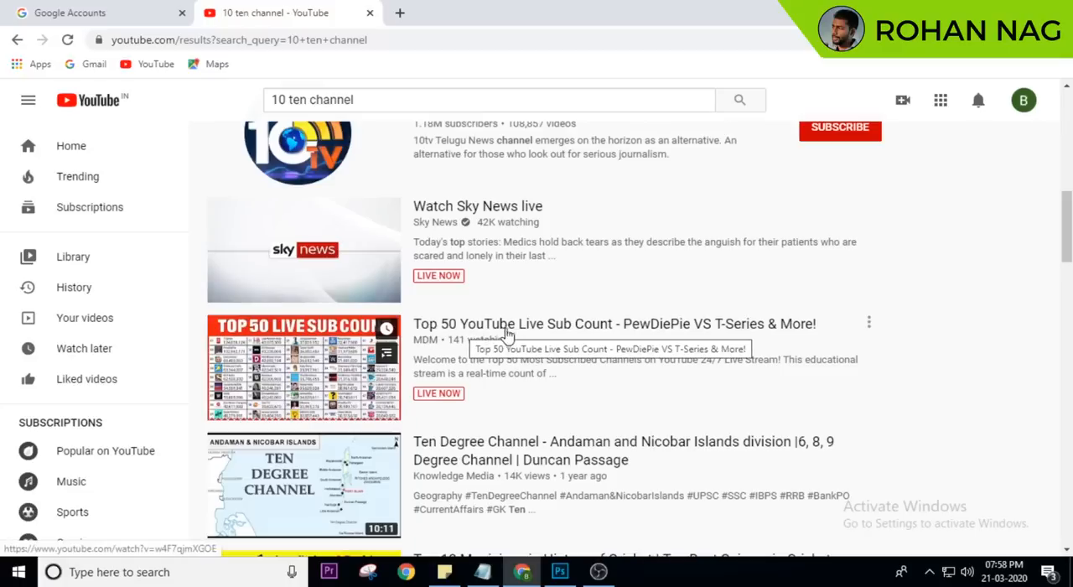
left_click_drag(1069, 201, 1069, 98)
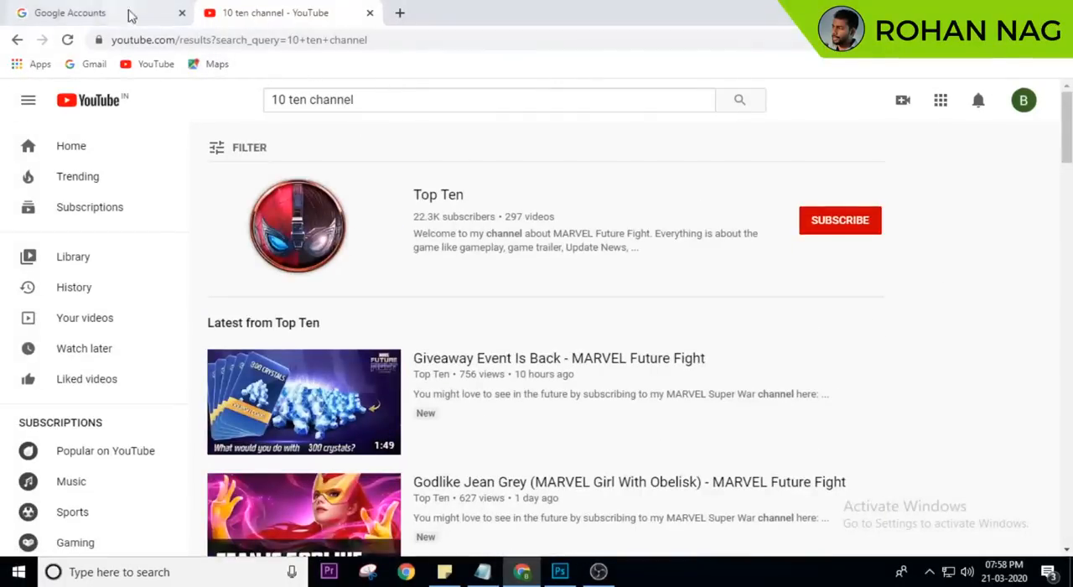
left_click(371, 13)
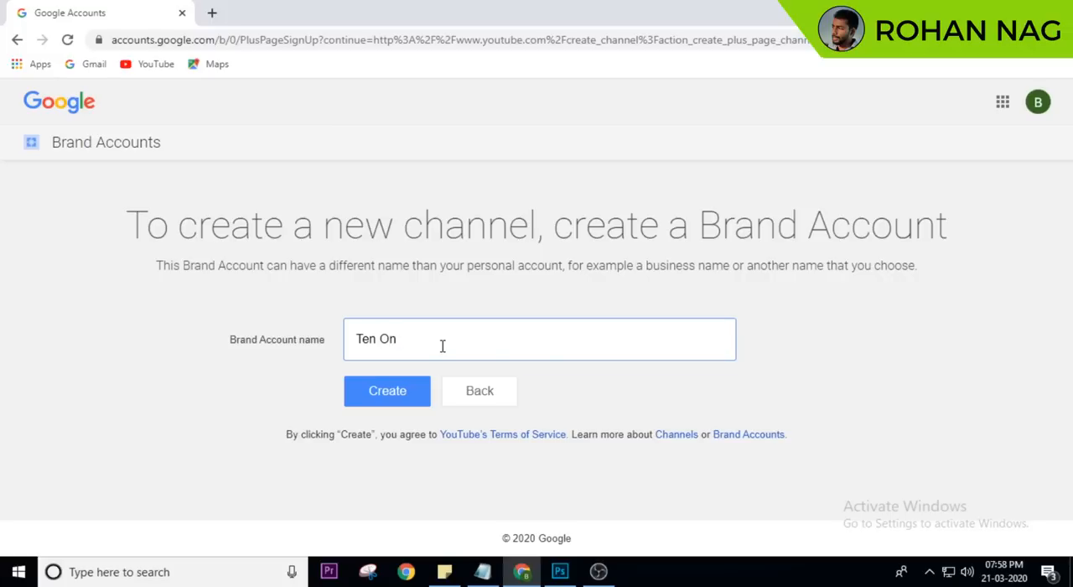
Step: Create the Brand Account channel with the name Ten On Ten and open its channel customization page
left_click(203, 402)
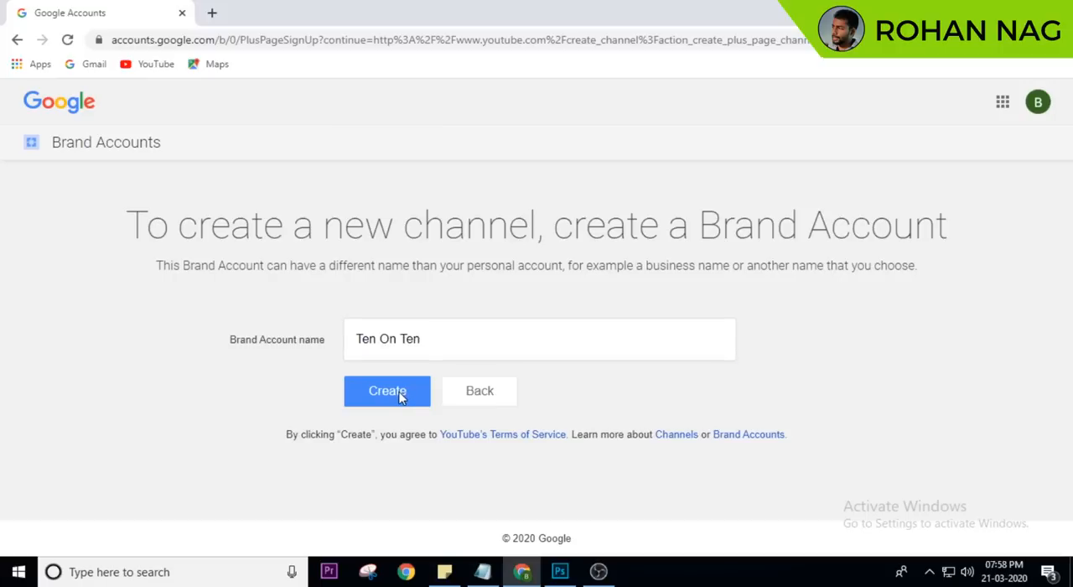
left_click(400, 397)
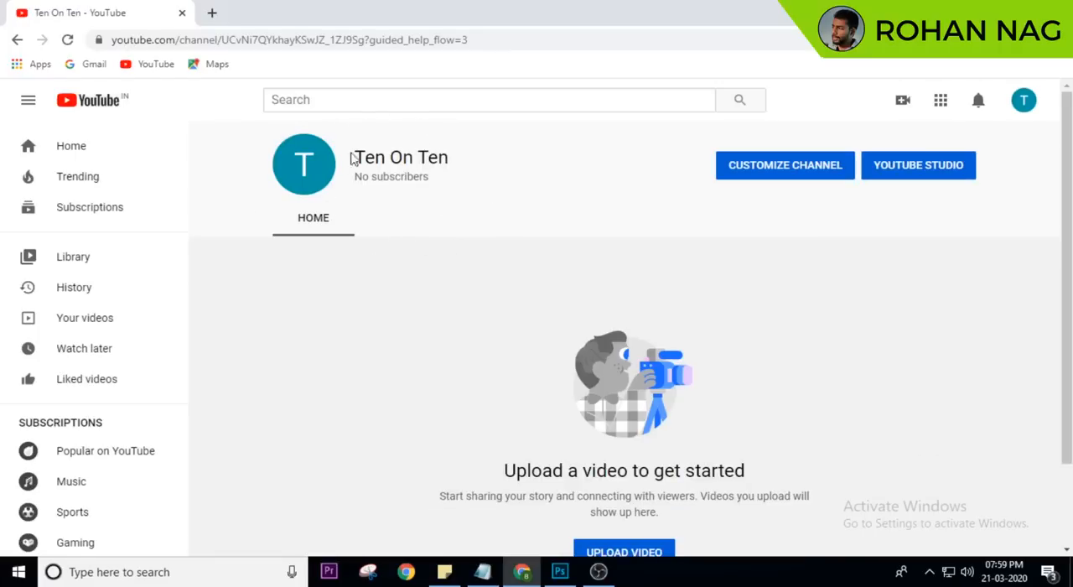
left_click(787, 177)
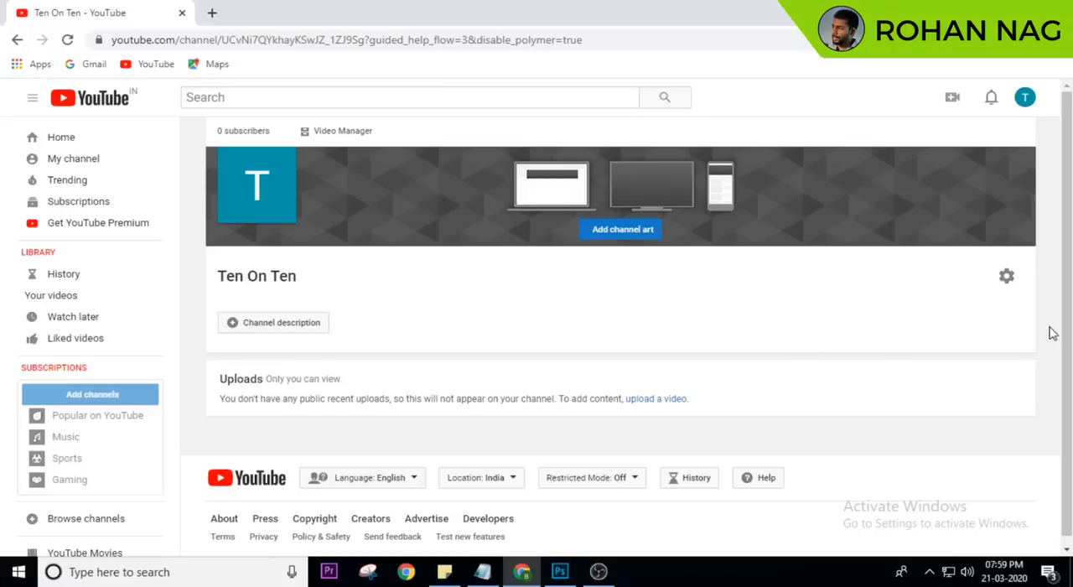
mouse_move(211, 215)
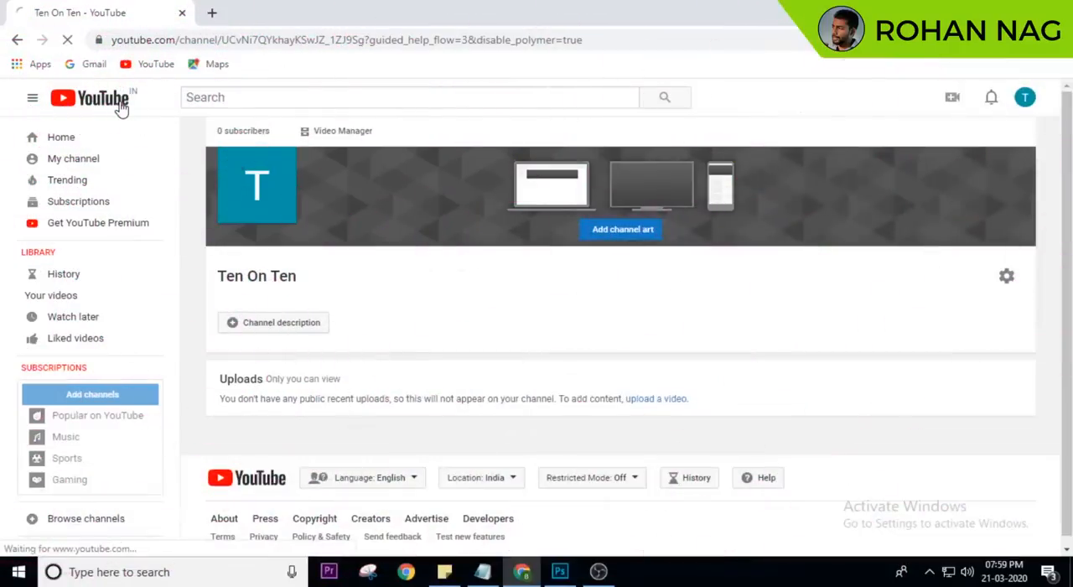
Step: Go back to the YouTube home page, open YouTube Studio for the channel and dismiss its welcome message
left_click(120, 106)
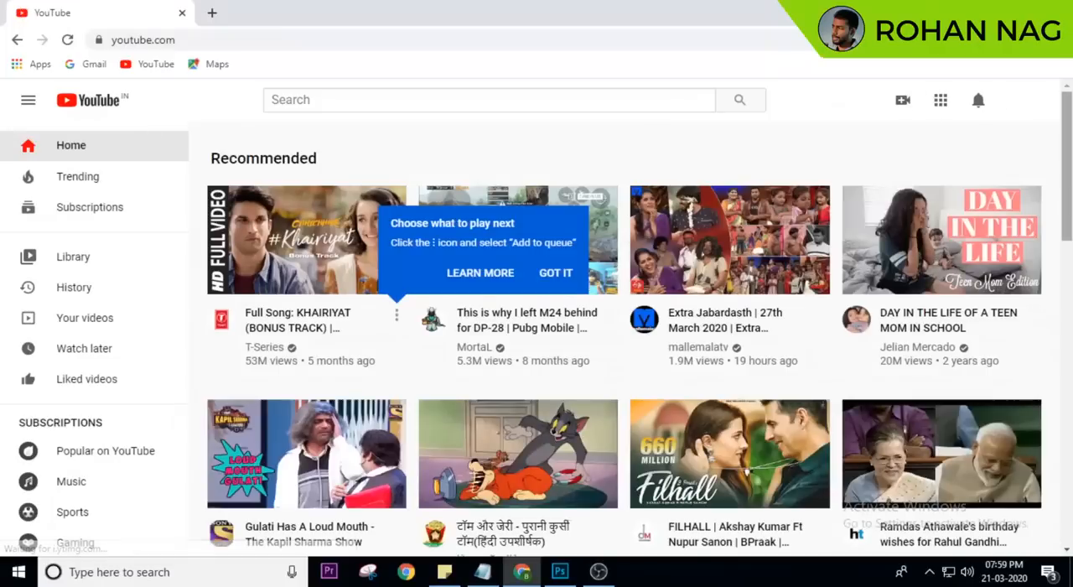
left_click(1024, 107)
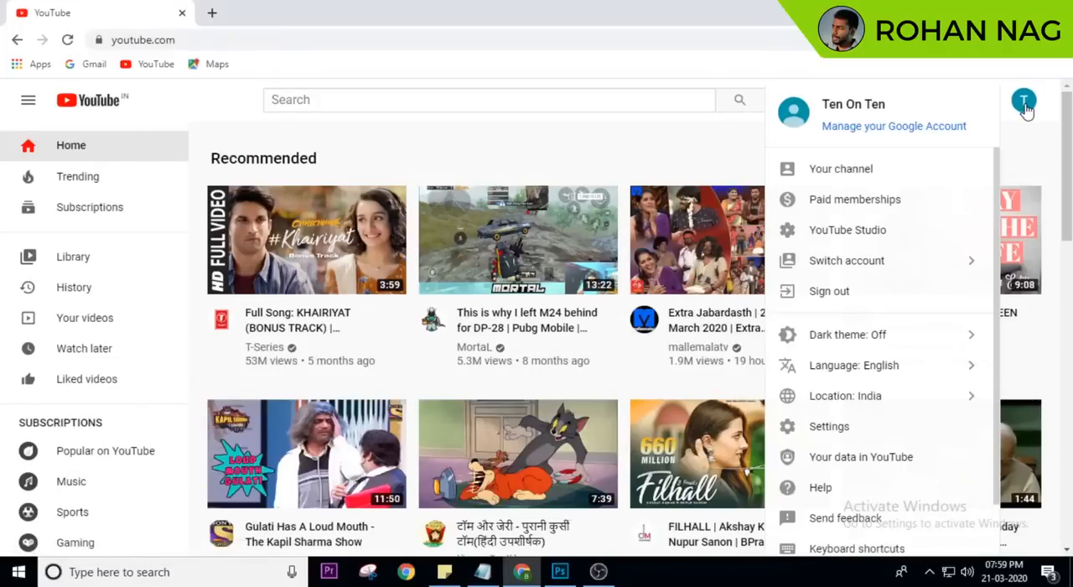
left_click(825, 237)
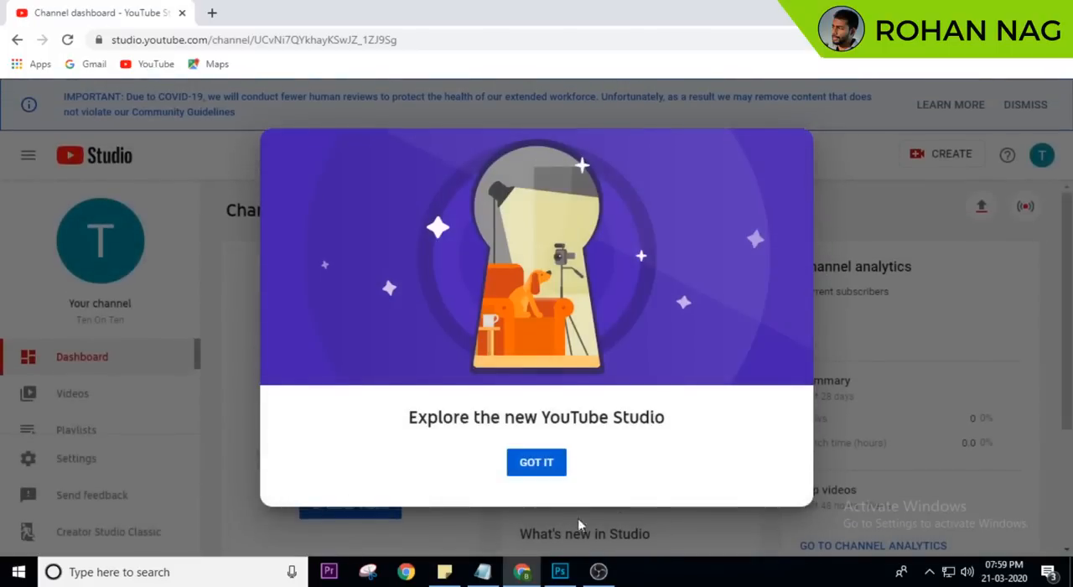
left_click(540, 465)
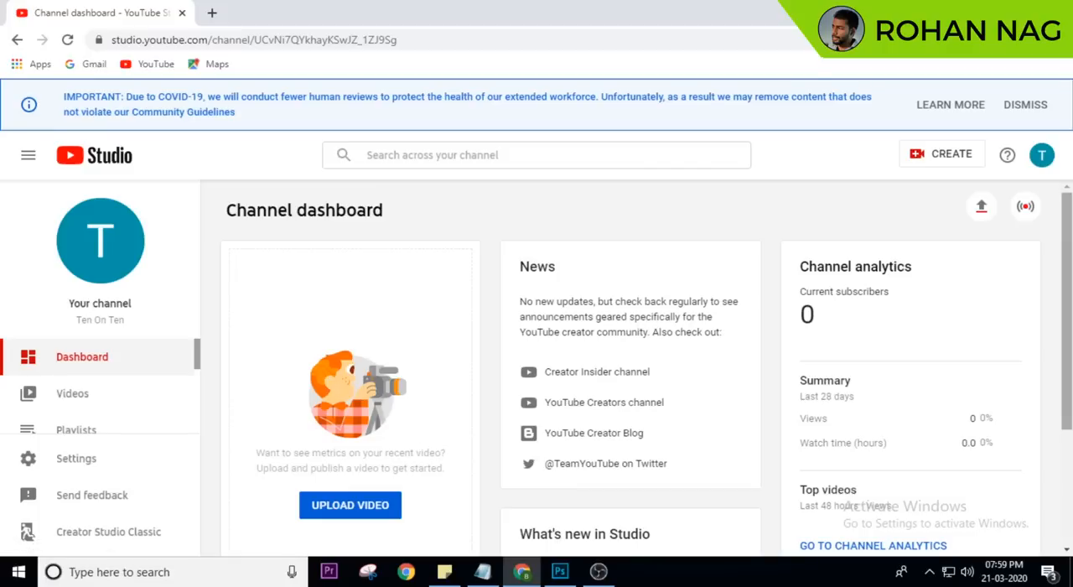
Step: Switch to the legacy Creator Studio Classic, skipping the feedback survey, and open the channel's Status and features page
scroll(629, 369, "down", 2)
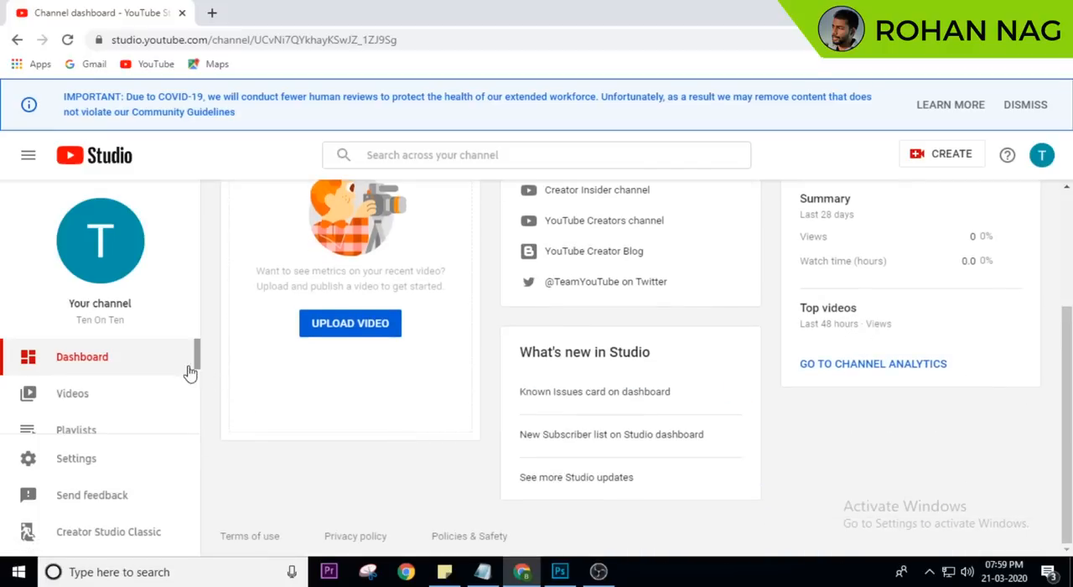
left_click(114, 540)
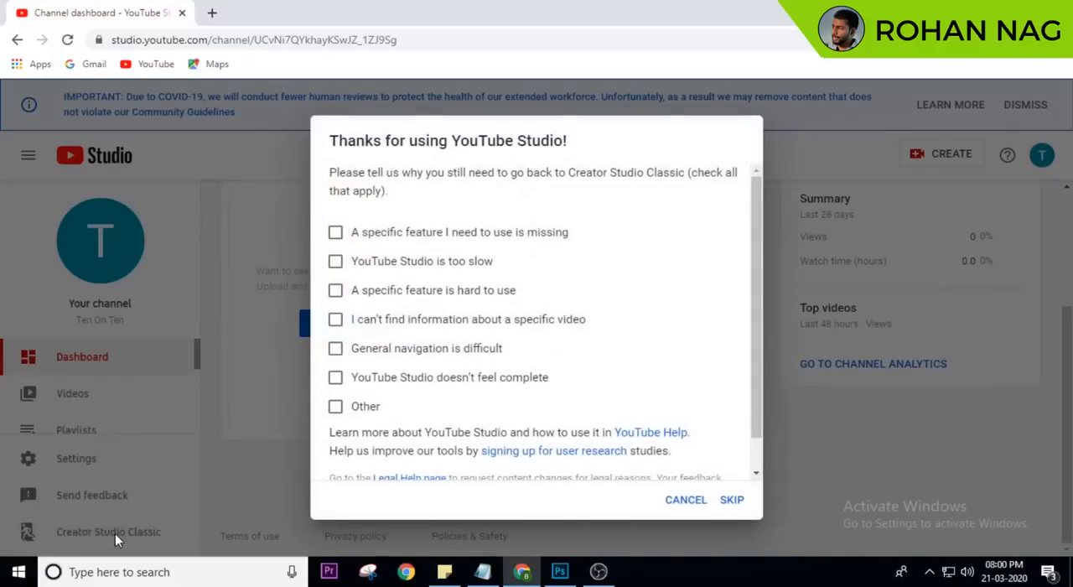
left_click(731, 499)
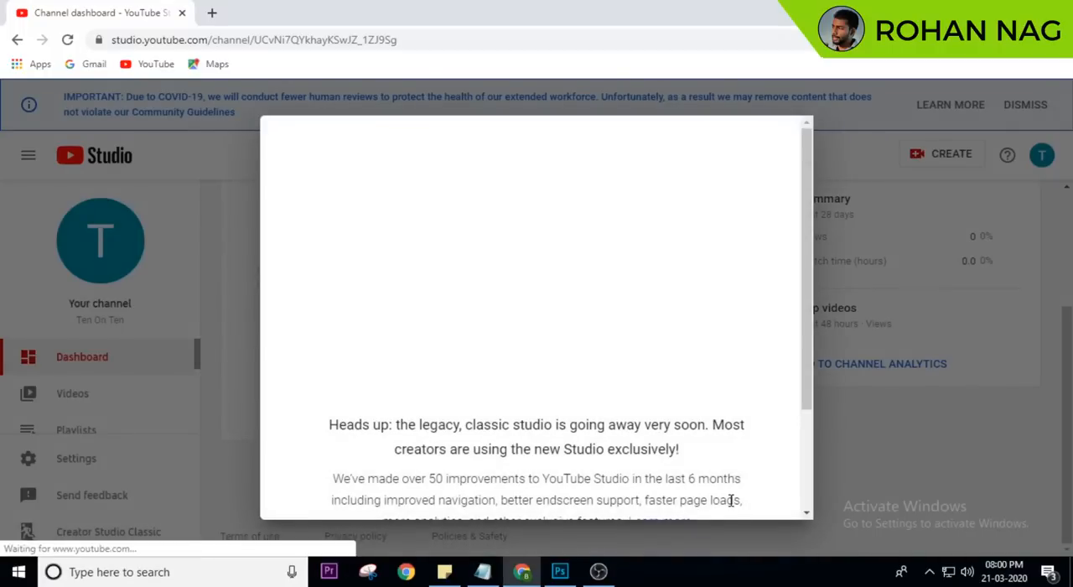
scroll(809, 419, "down", 3)
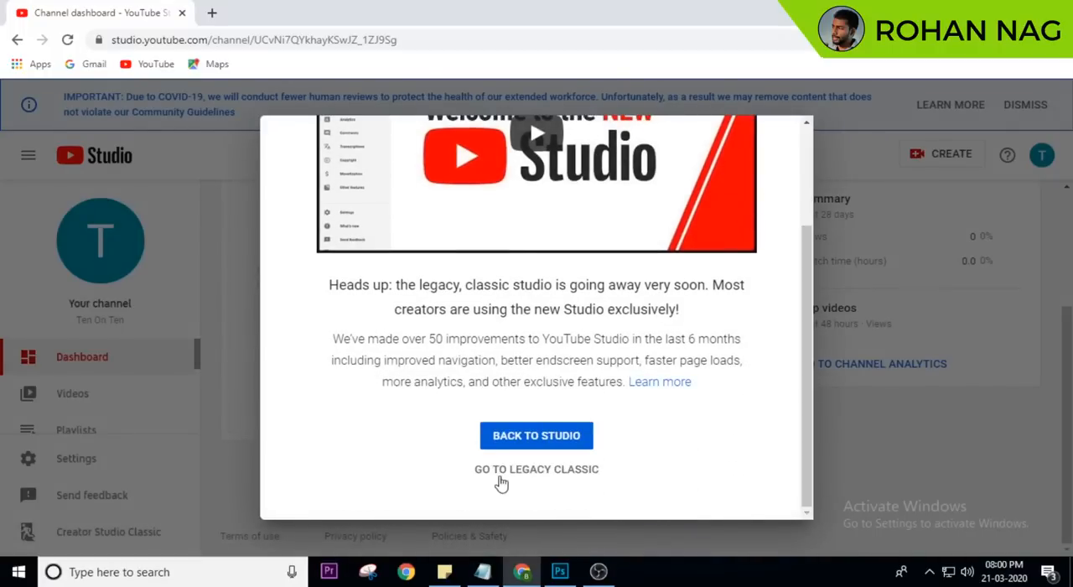
left_click(568, 471)
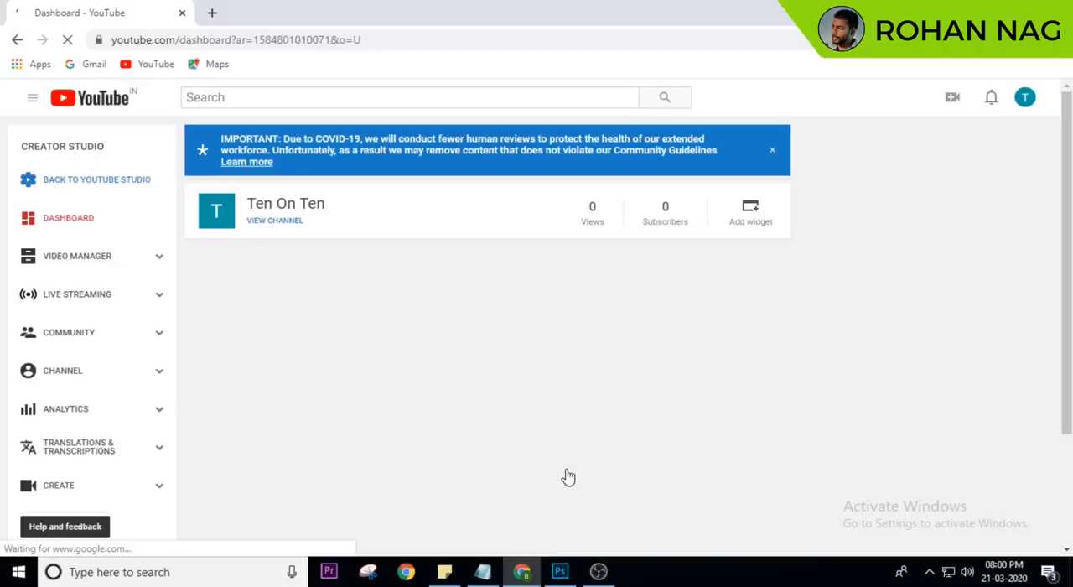
left_click(72, 377)
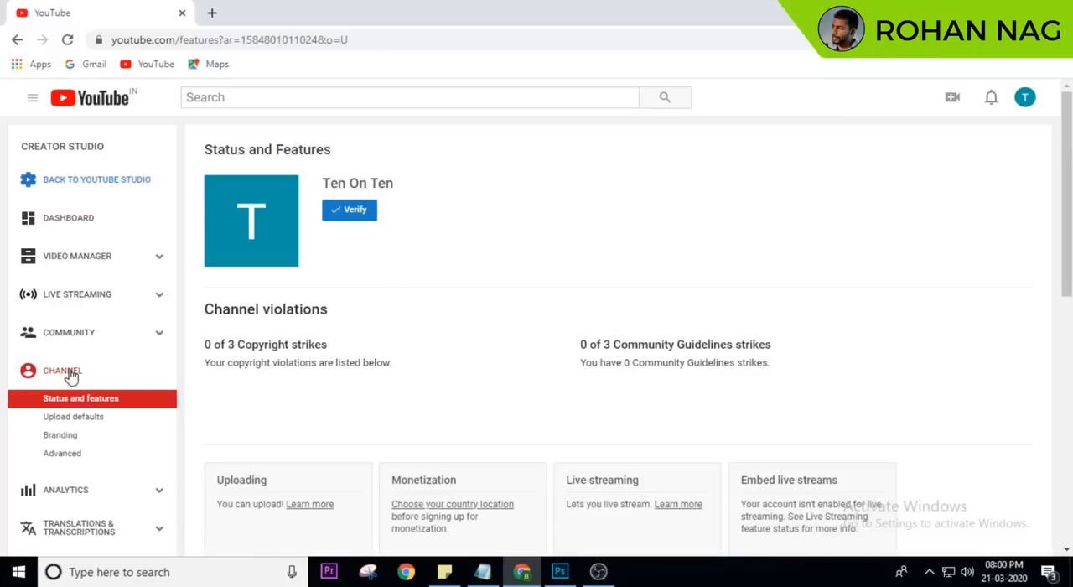
Step: Examine the channel's verification option, violations and the eligibility of each feature such as custom thumbnails and longer videos
scroll(567, 243, "down", 1)
scroll(567, 243, "up", 1)
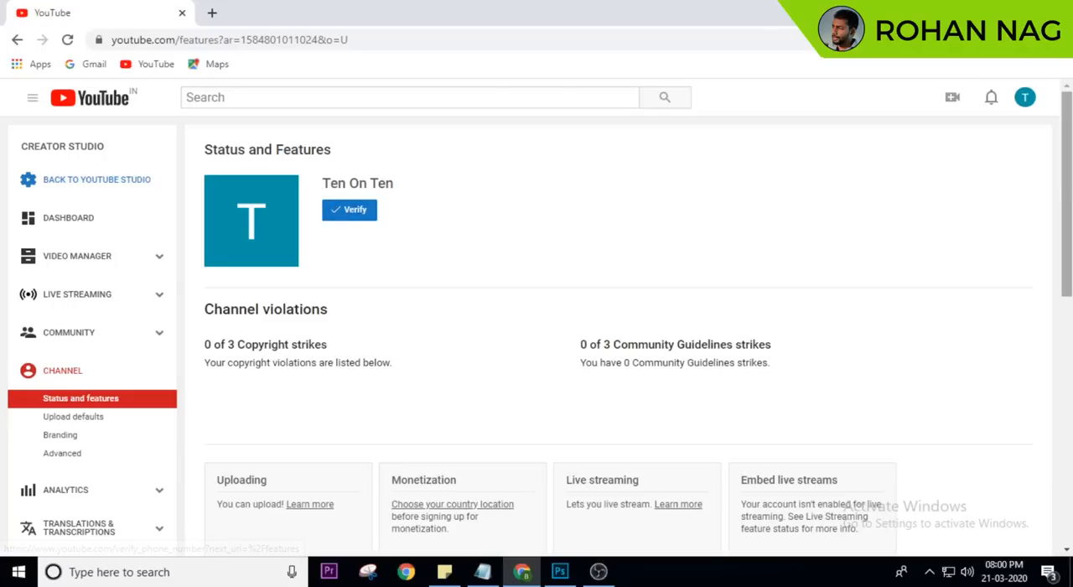
scroll(335, 210, "down", 3)
scroll(236, 265, "down", 1)
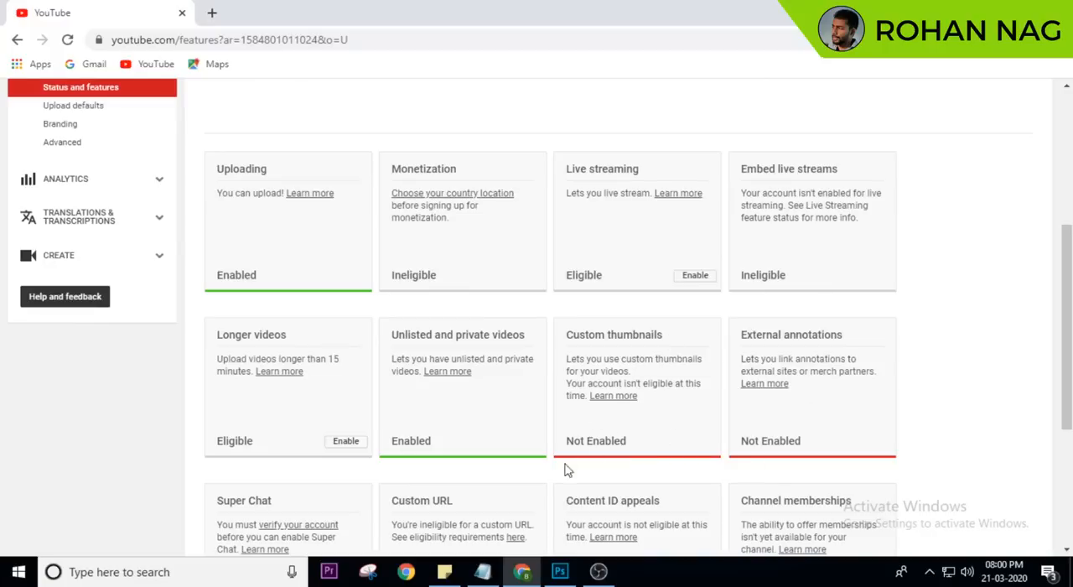
scroll(566, 462, "down", 2)
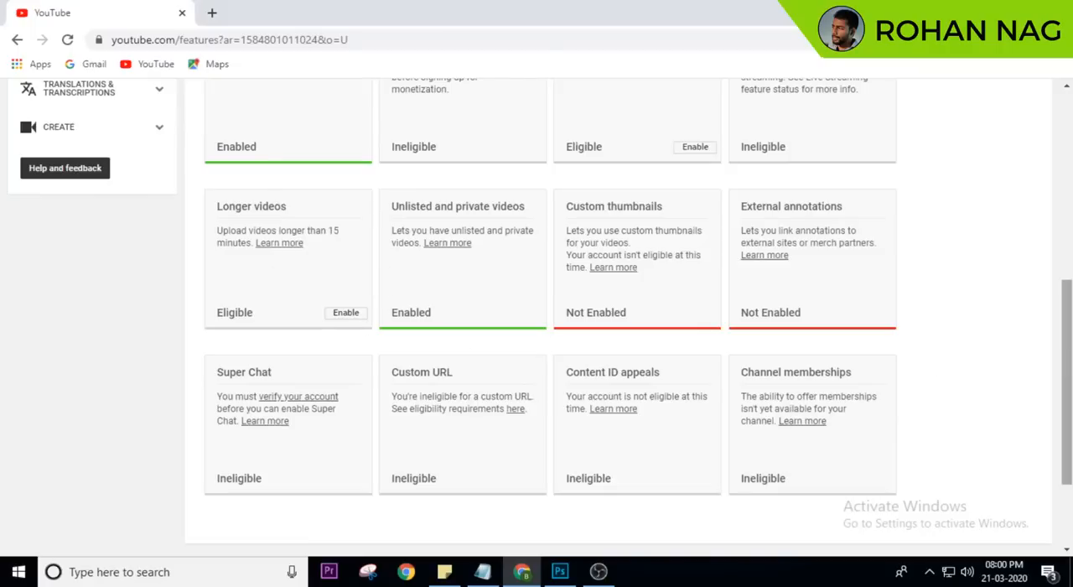
scroll(1069, 280, "up", 3)
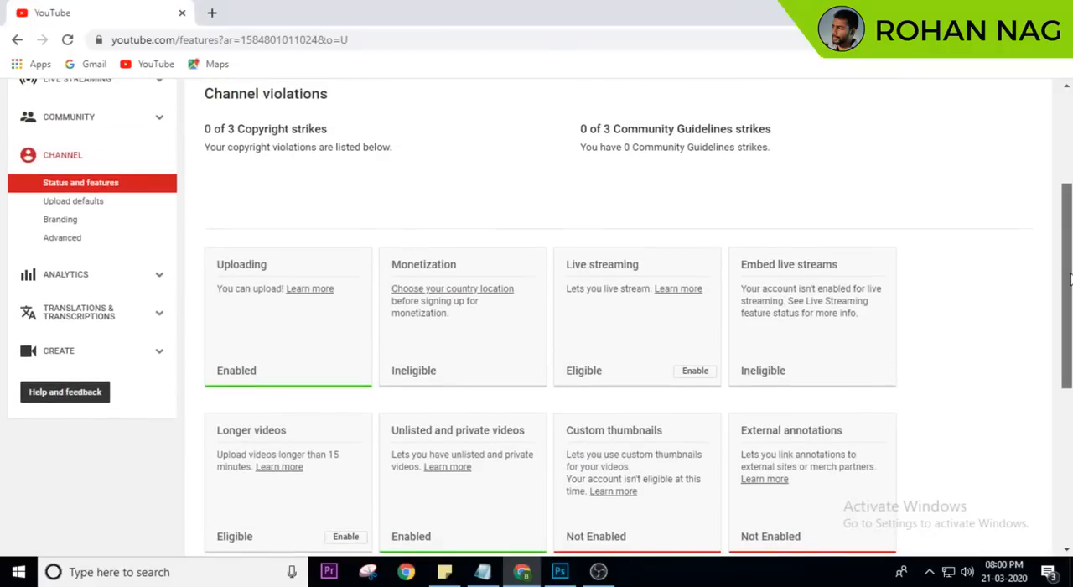
scroll(1069, 280, "up", 2)
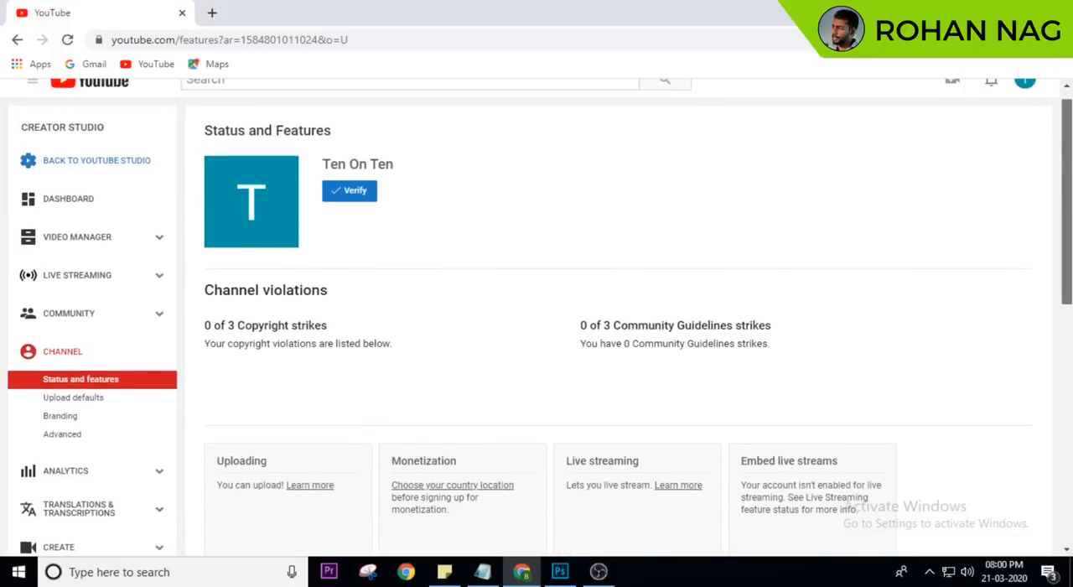
scroll(1069, 280, "down", 4)
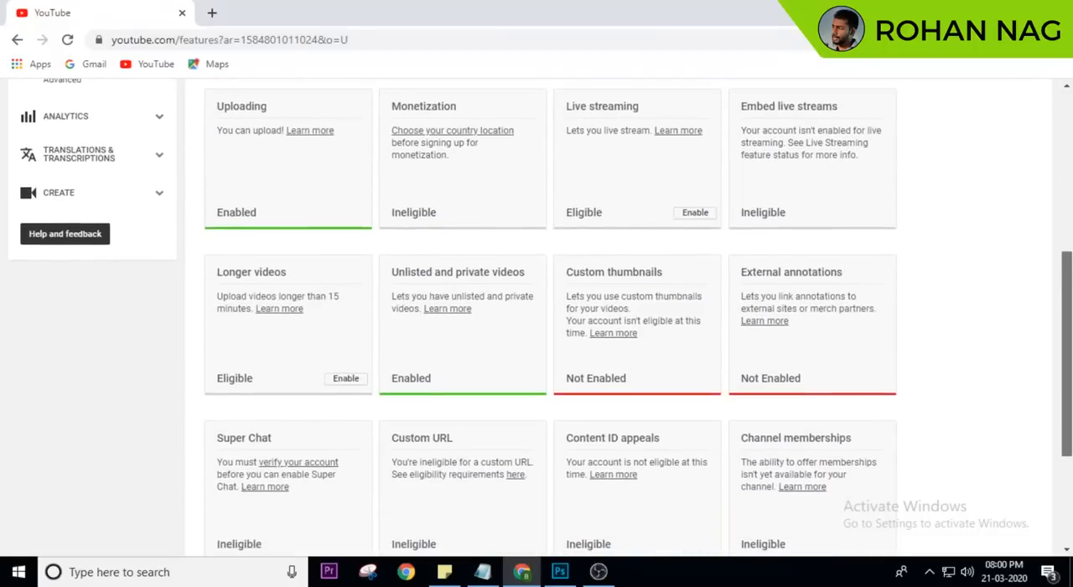
scroll(1070, 280, "up", 4)
left_click_drag(1067, 226, 1067, 209)
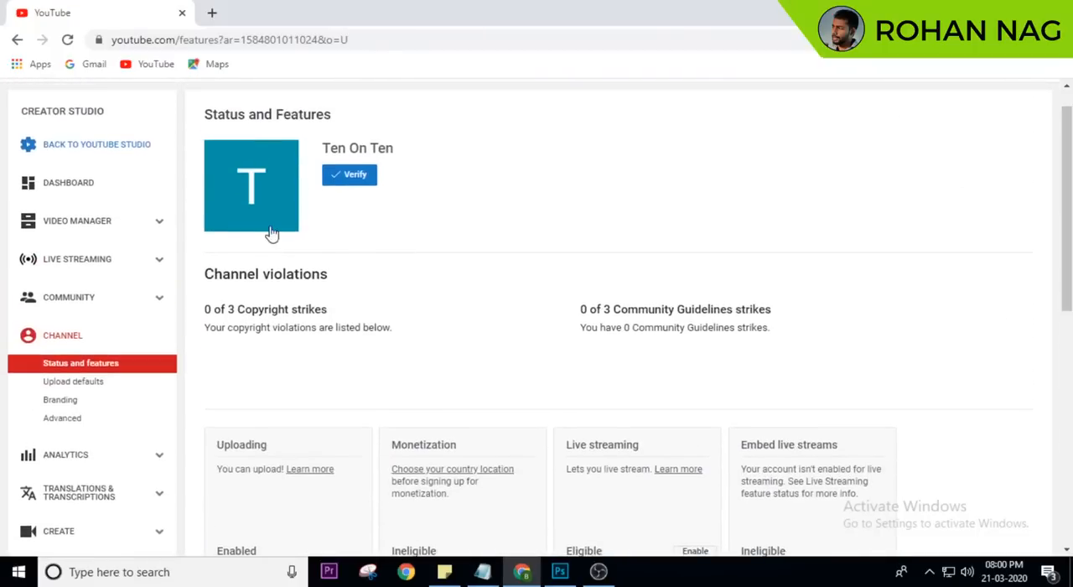
Step: Start the channel verification, choose to receive the code by text message, and submit the phone number
left_click(342, 176)
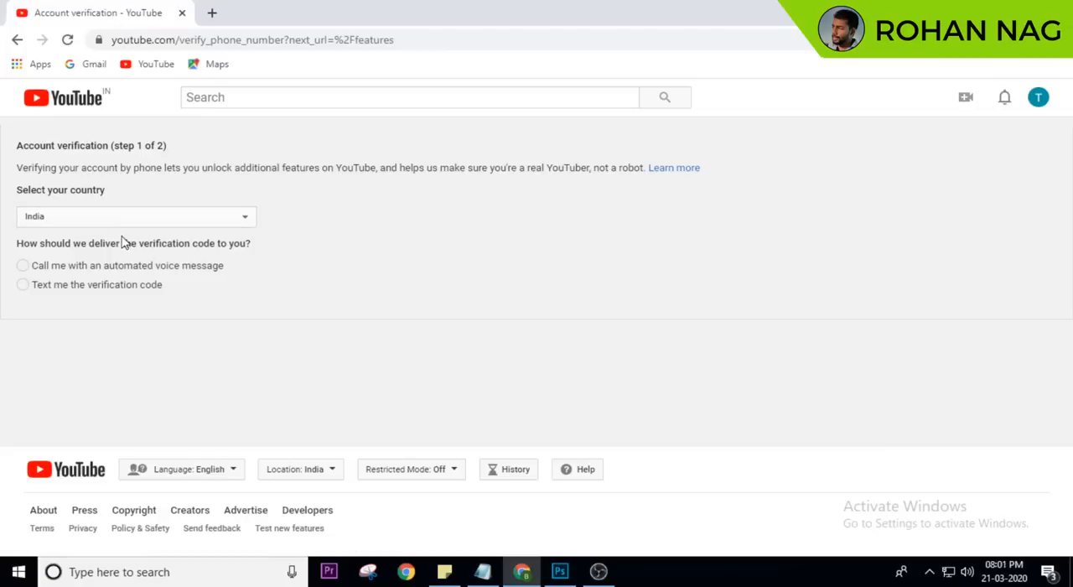
left_click(23, 287)
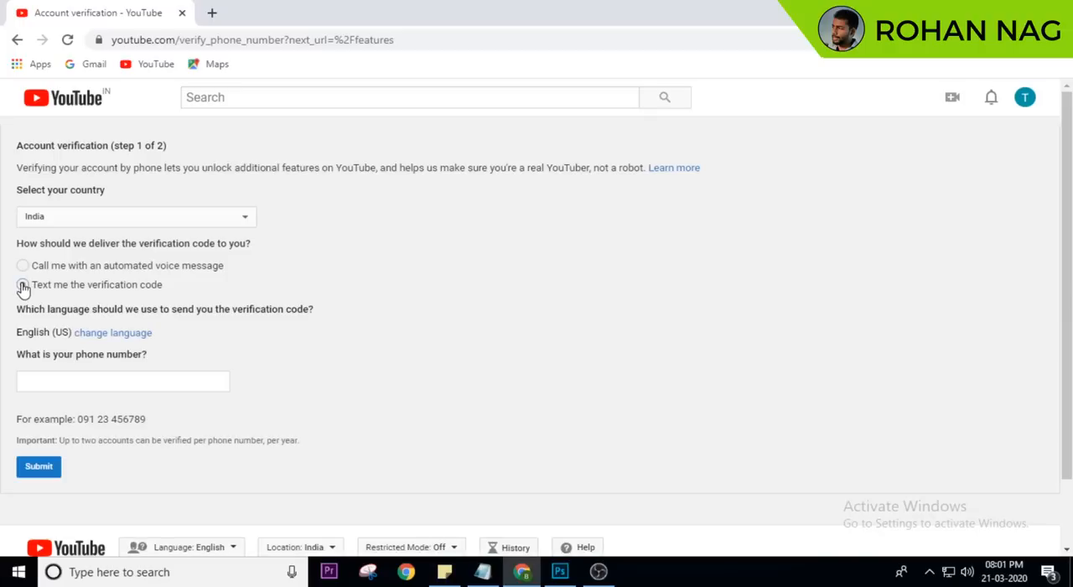
left_click(62, 380)
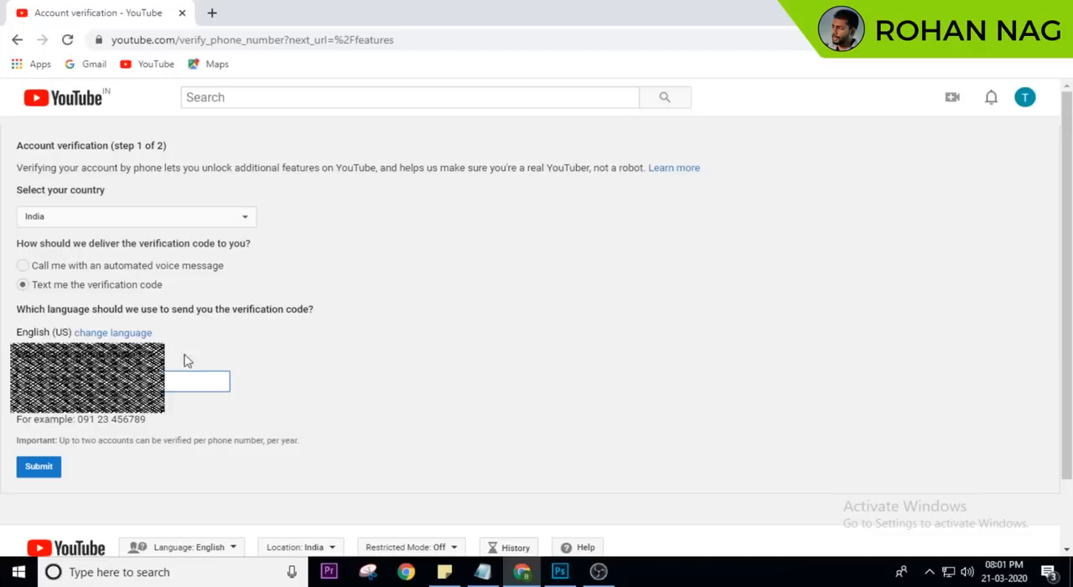
left_click(38, 468)
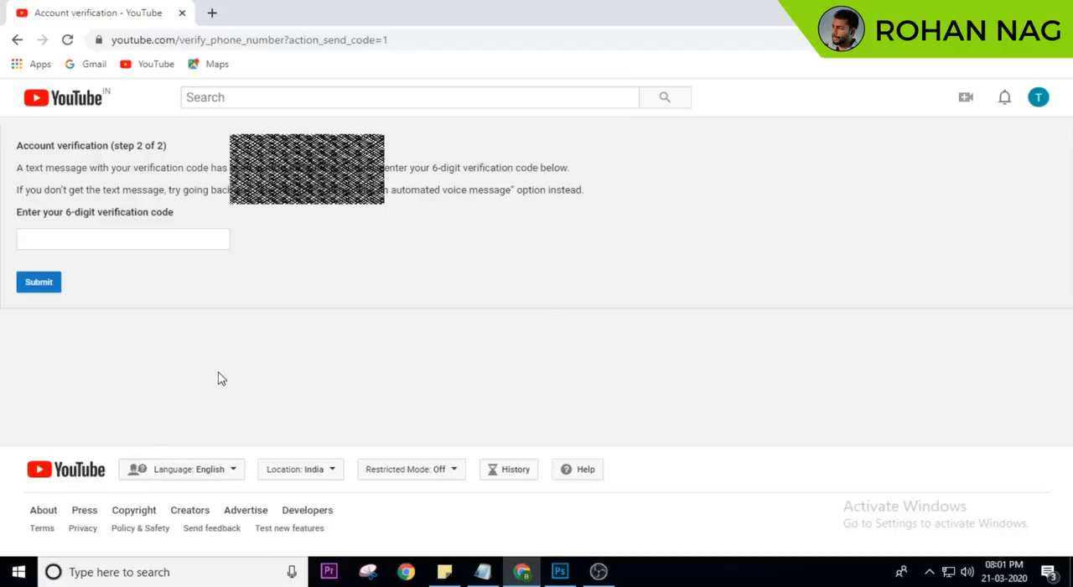
Step: Enter and submit the 6-digit verification code, and continue to the channel's Status and features page
left_click(67, 239)
left_click(48, 287)
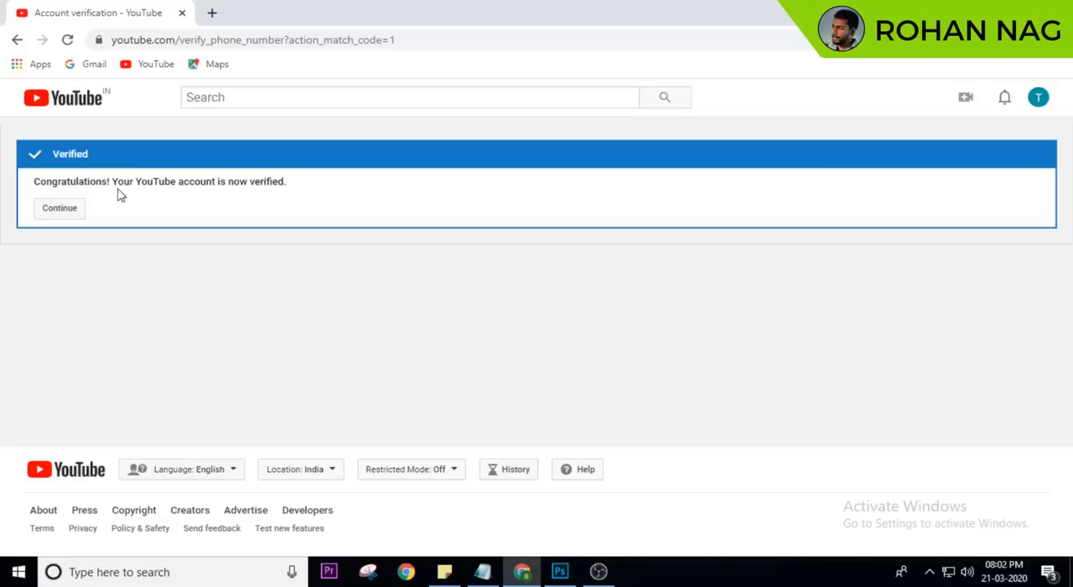
left_click(60, 209)
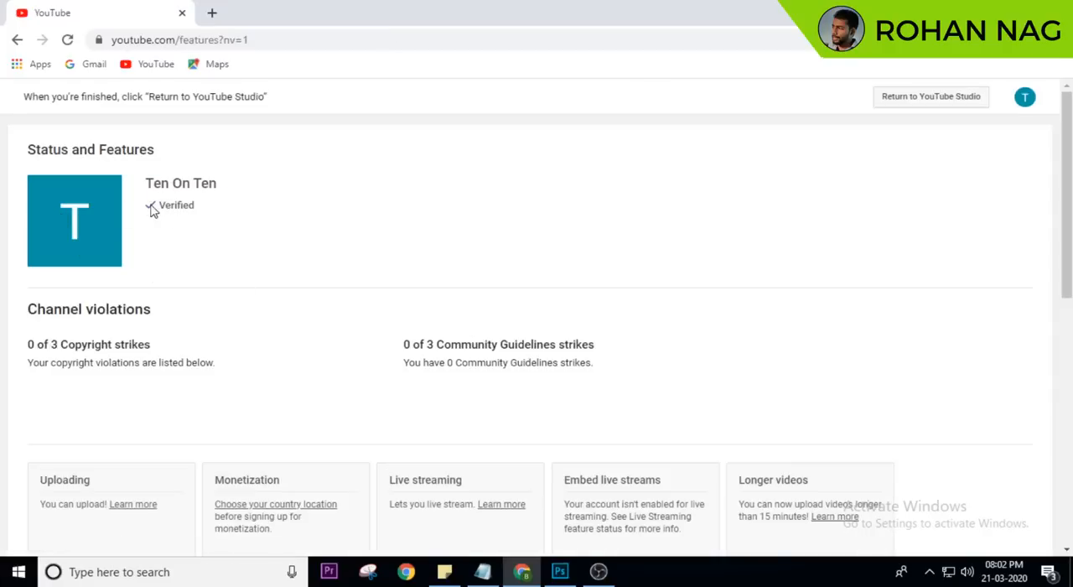
Step: Check the status of each channel feature on the Status and Features page and return to YouTube Studio
left_click_drag(1066, 226, 1065, 367)
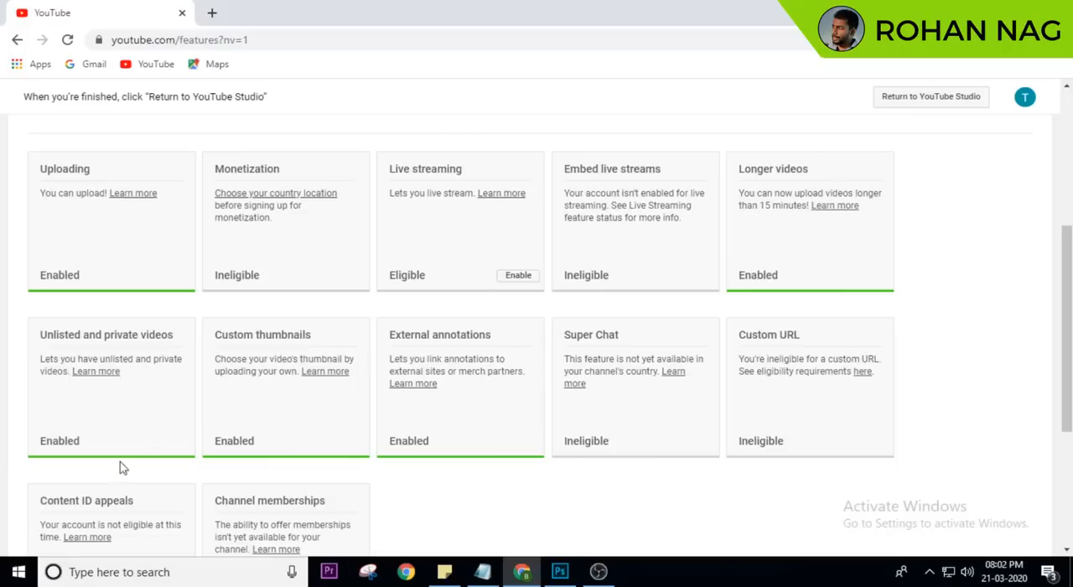
left_click_drag(1066, 343, 1066, 210)
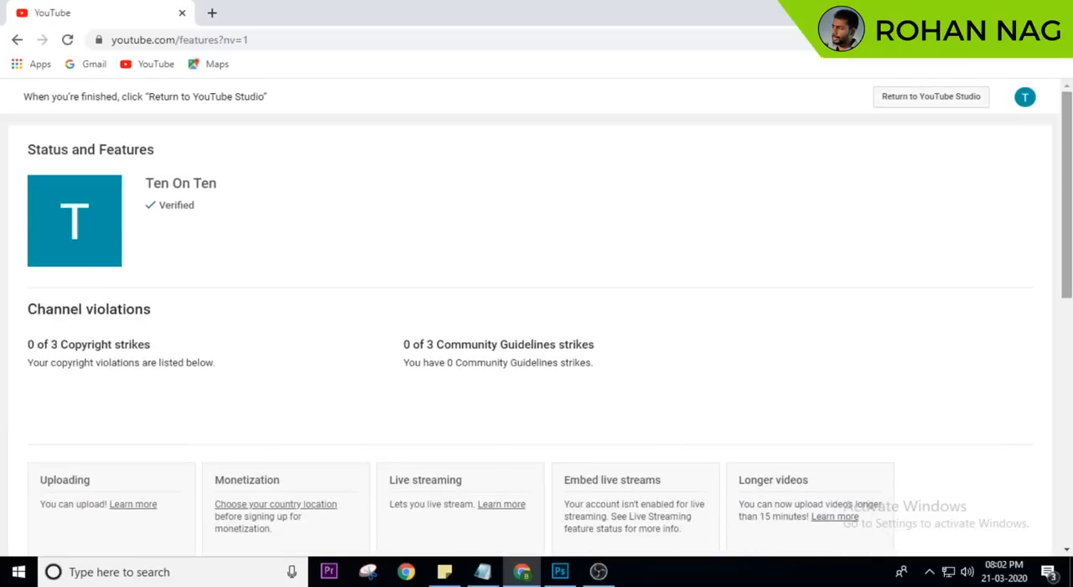
left_click(946, 104)
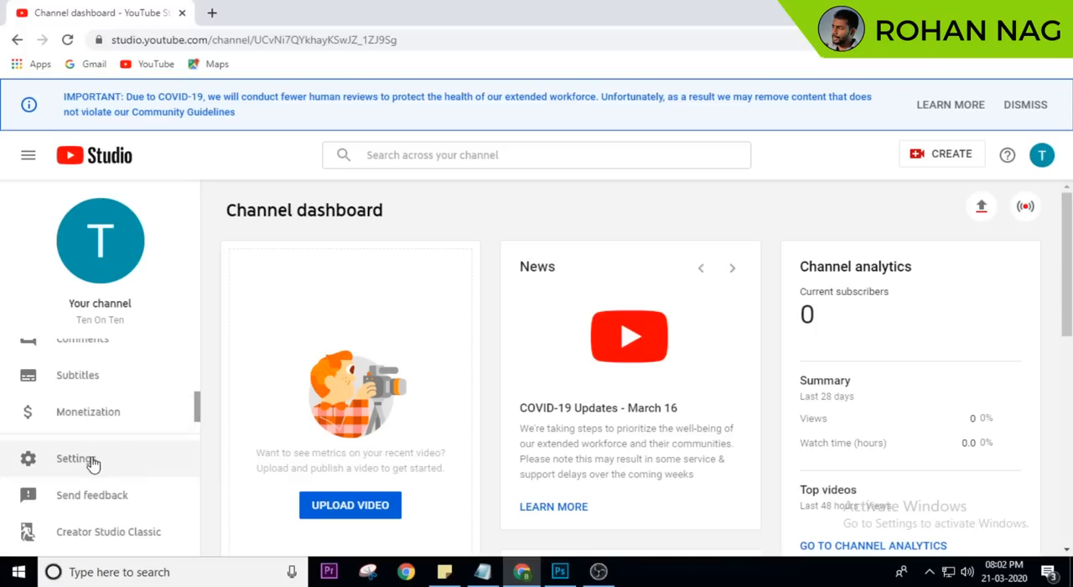
Step: Open the Studio settings and look through the available default currencies without selecting another one
left_click(92, 462)
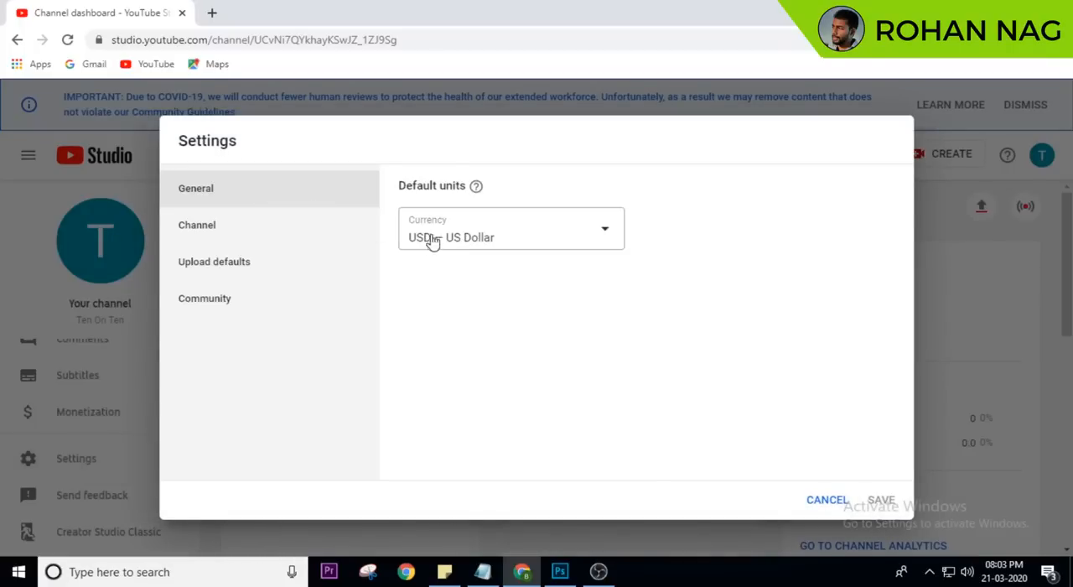
left_click(597, 238)
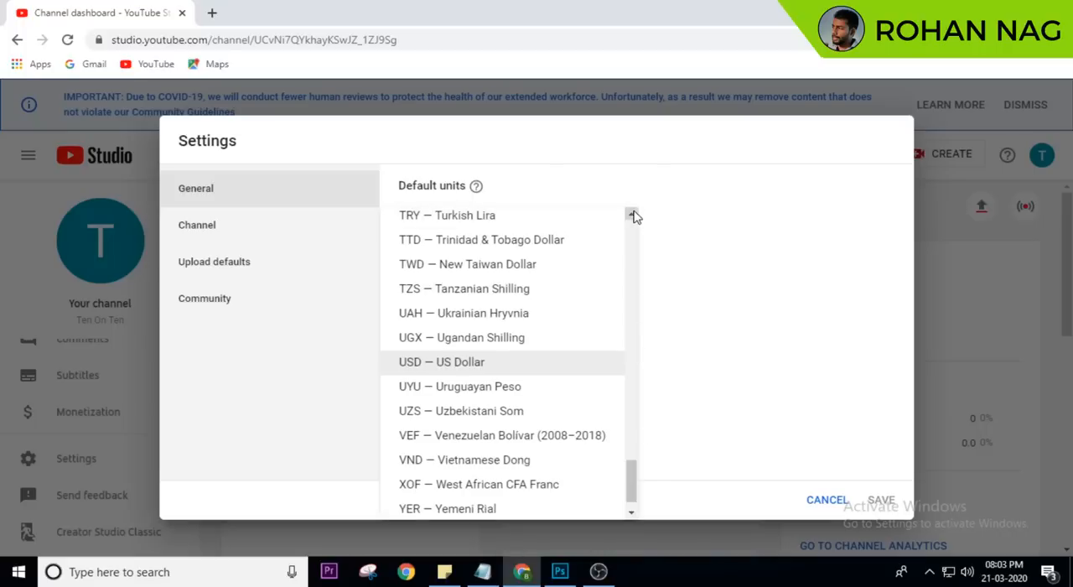
left_click(631, 215)
left_click(739, 239)
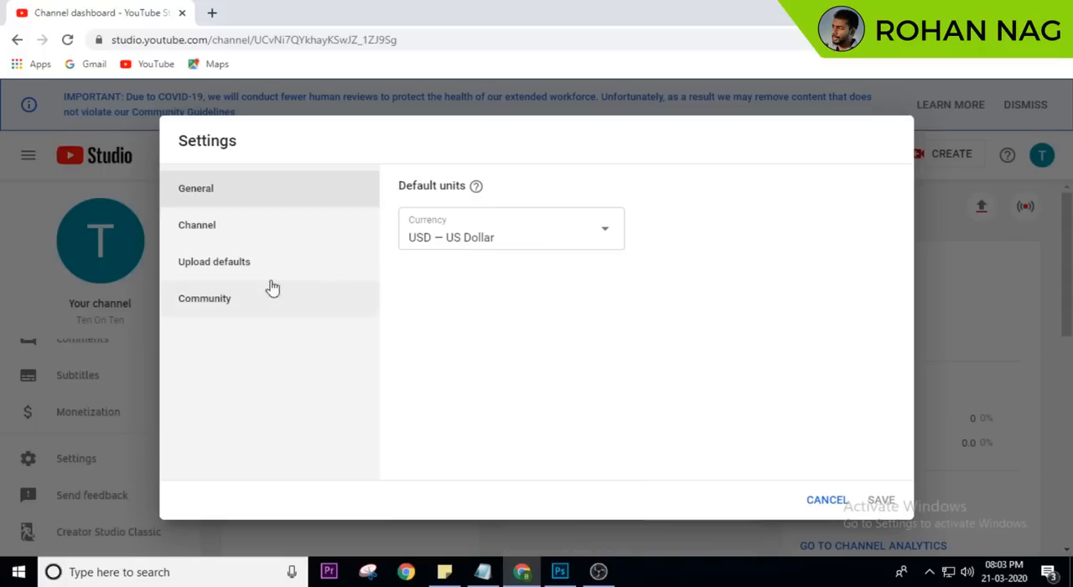
Step: Fill the channel's keywords with the full list copied from the open Notepad note: ranking, ranking channel, top 10, top ten and the rest
left_click(234, 239)
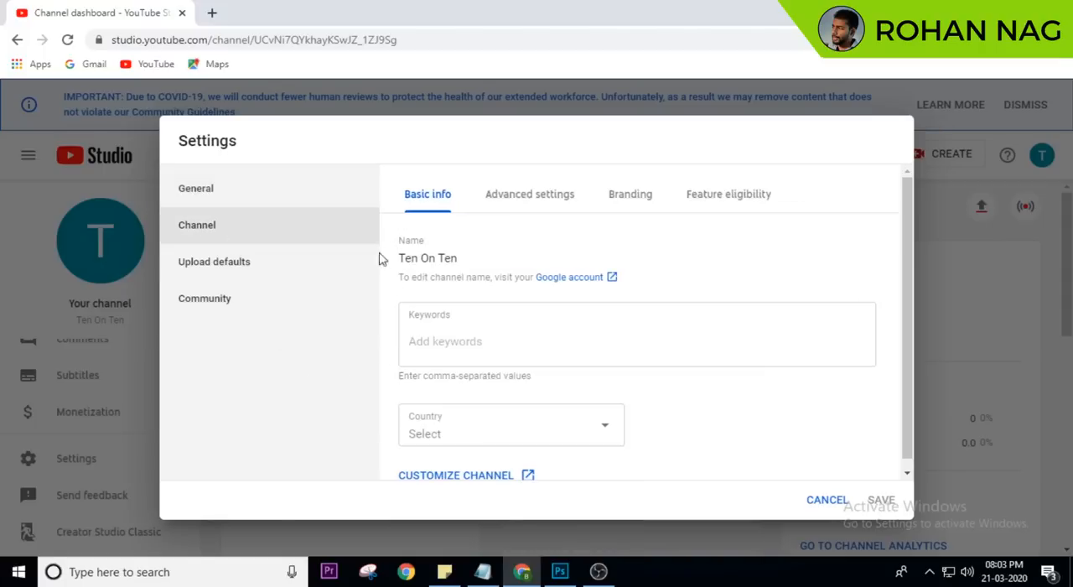
left_click(440, 346)
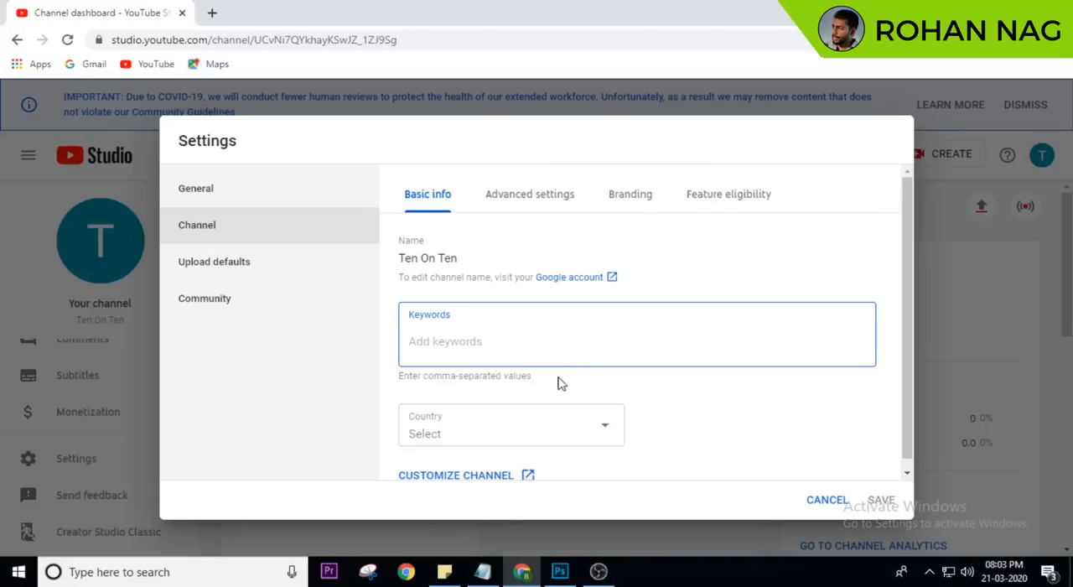
left_click(483, 573)
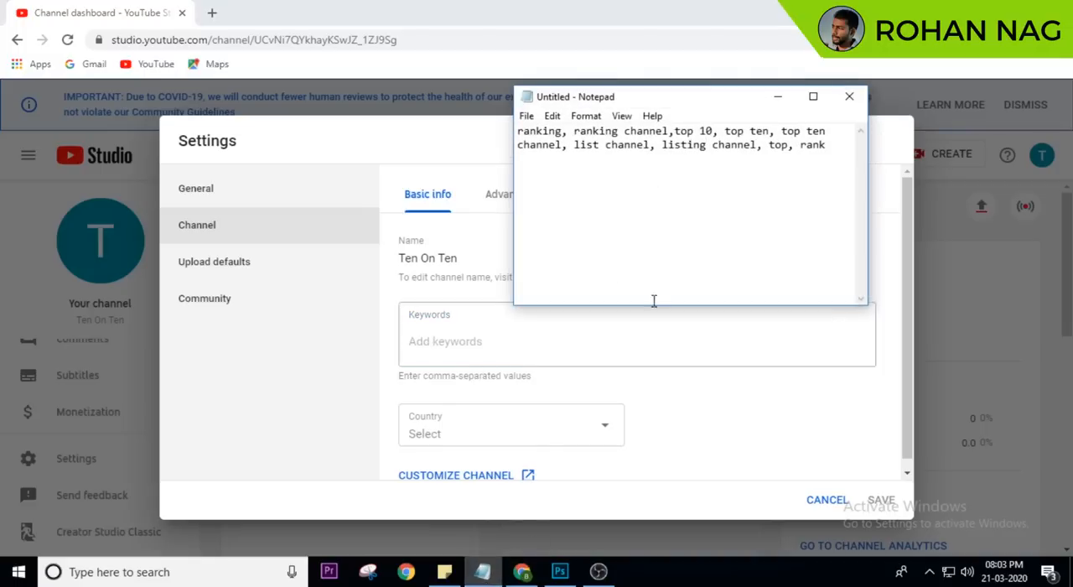
left_click_drag(524, 134, 840, 159)
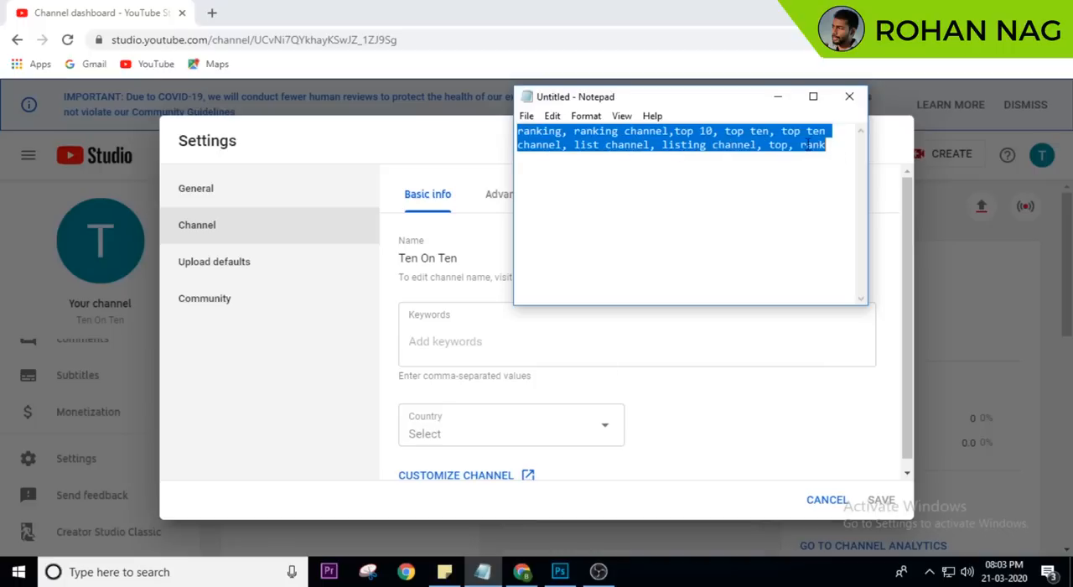
right_click(802, 141)
left_click(837, 189)
left_click(600, 144)
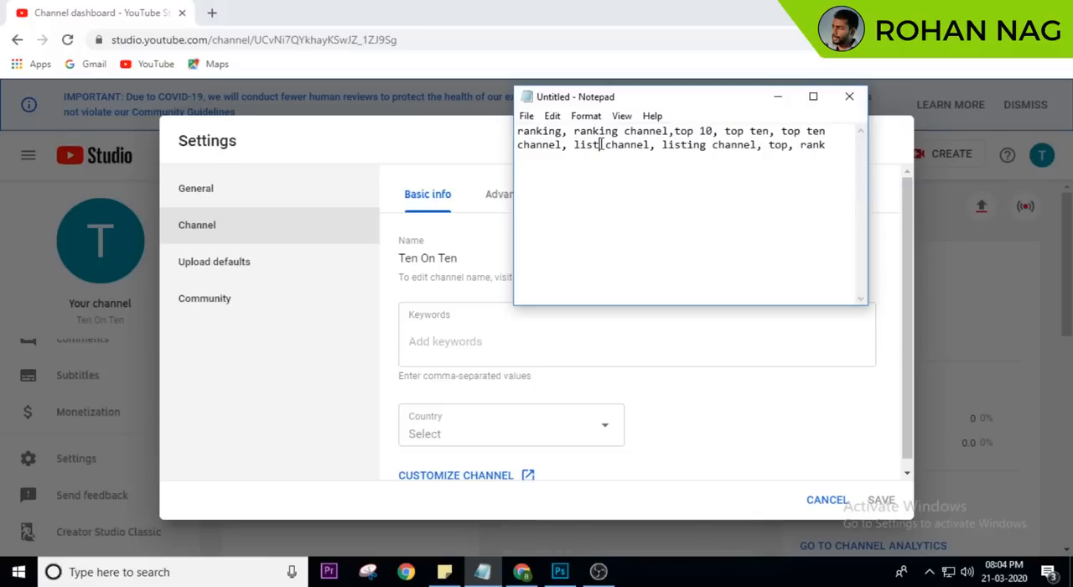
left_click(523, 134)
left_click(779, 99)
right_click(496, 341)
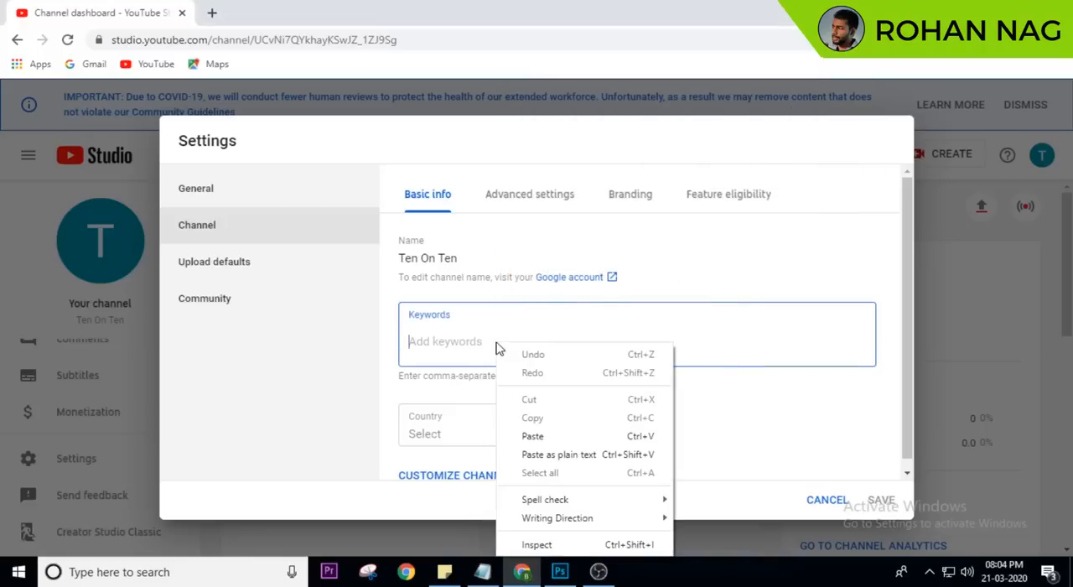
left_click(543, 436)
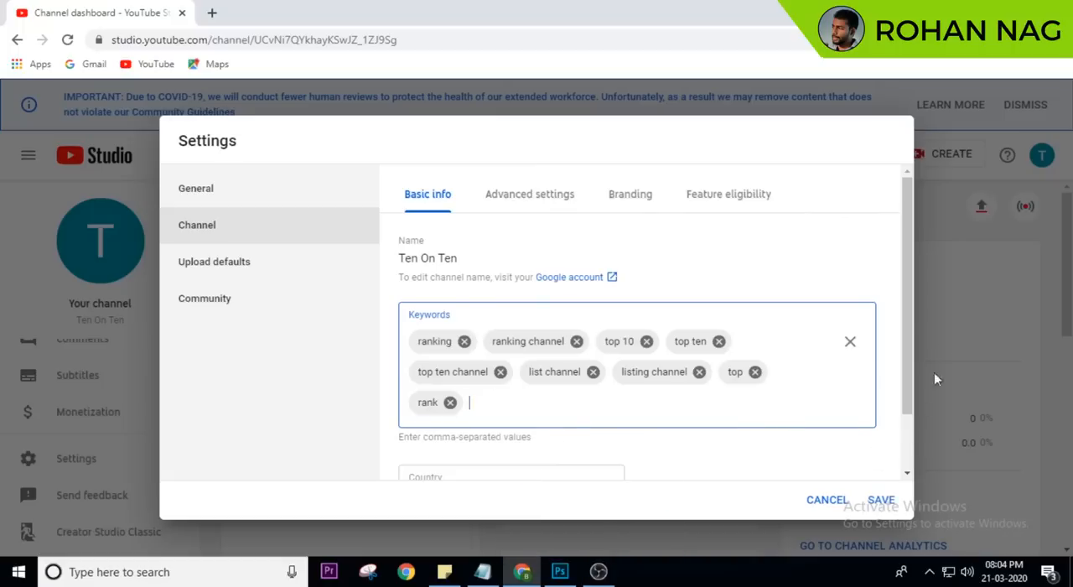
Step: Set the channel's country to India and save the settings
left_click_drag(908, 306, 921, 419)
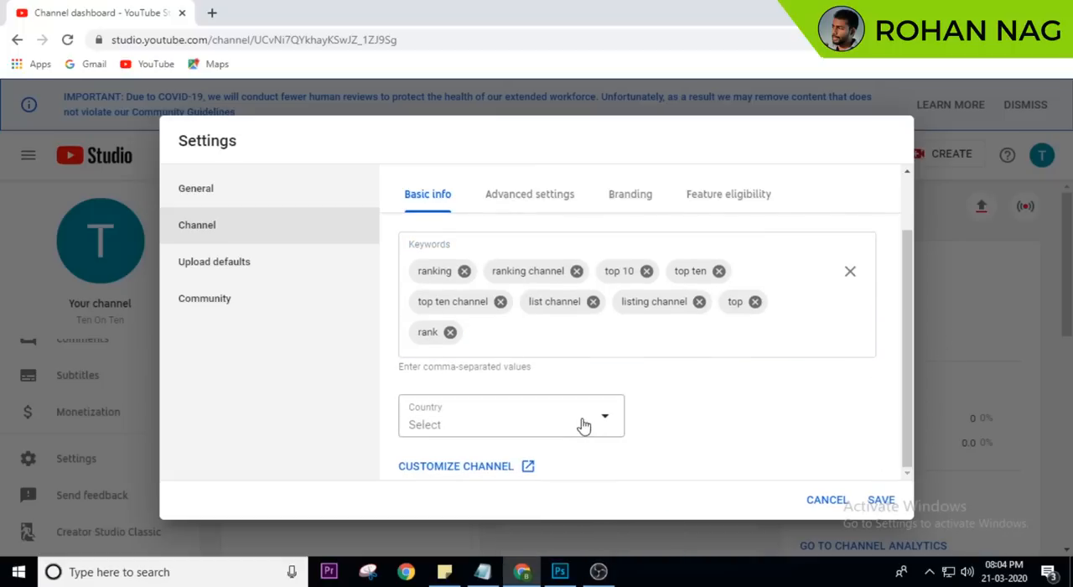
left_click(479, 423)
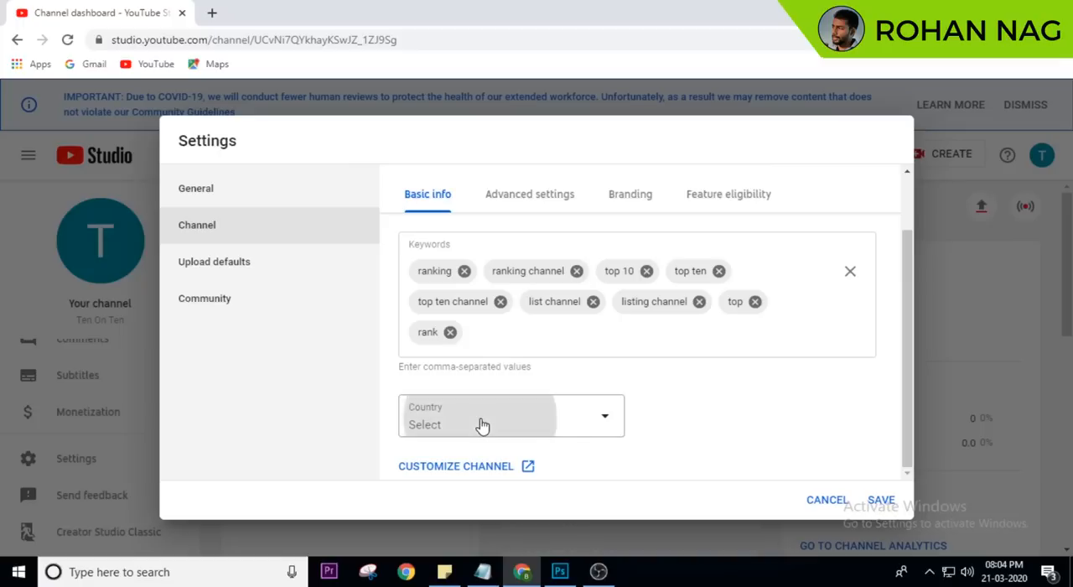
left_click_drag(642, 103, 642, 214)
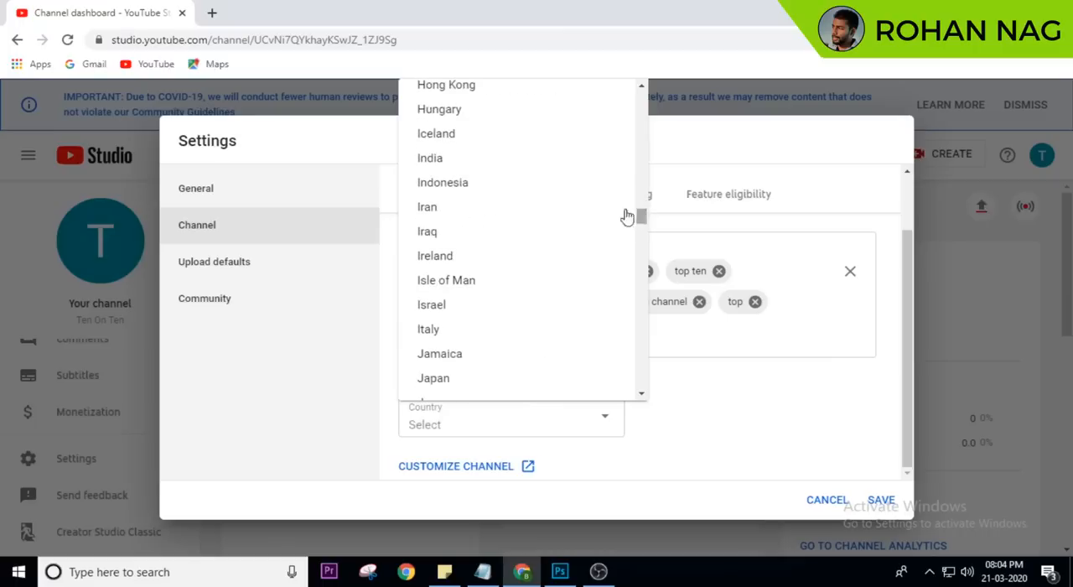
left_click(431, 159)
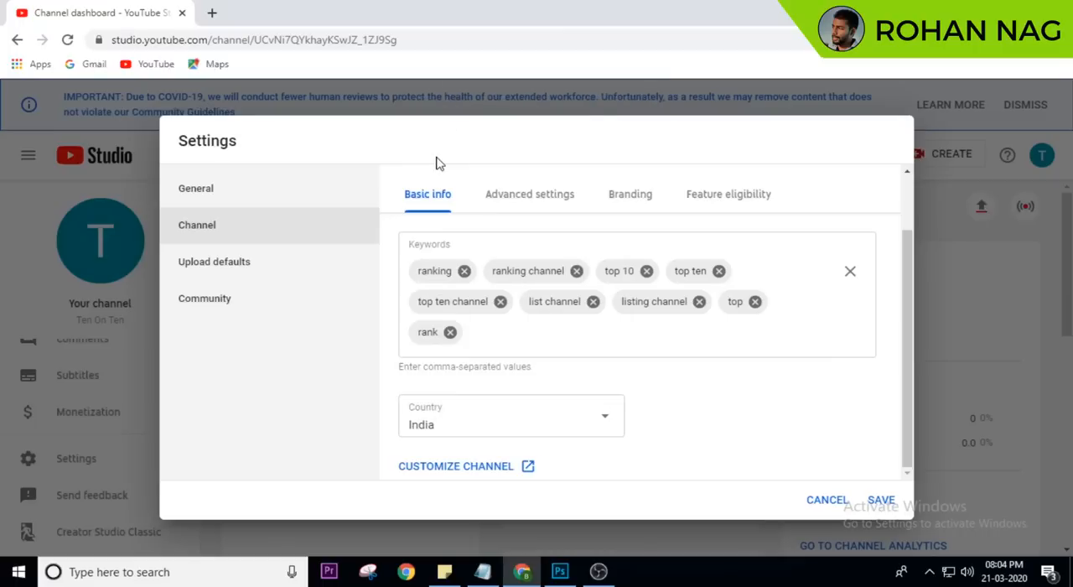
left_click(881, 501)
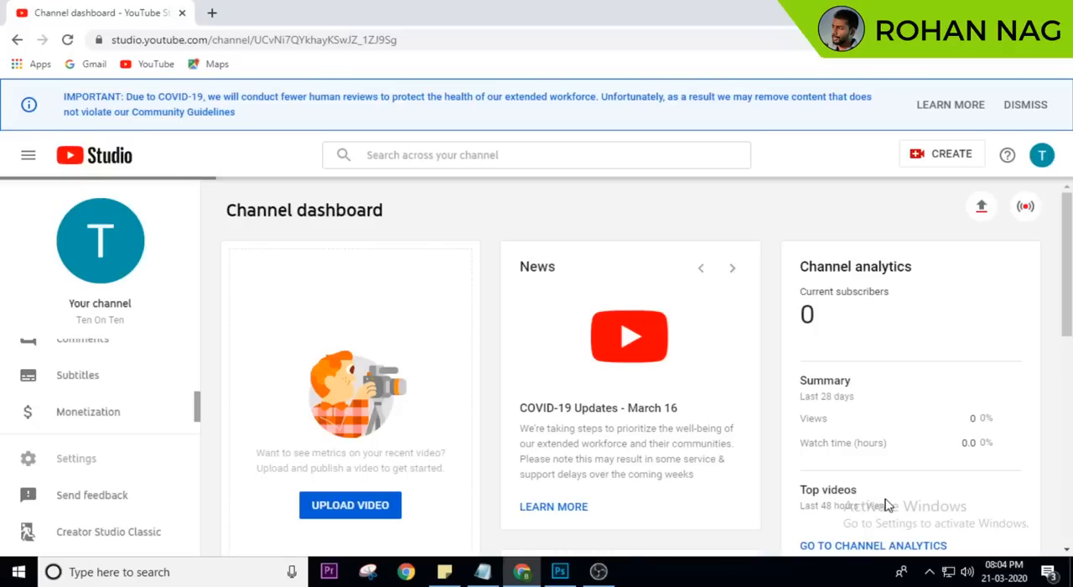
Step: Set the channel's audience to not made for kids in its advanced settings and save
left_click(79, 464)
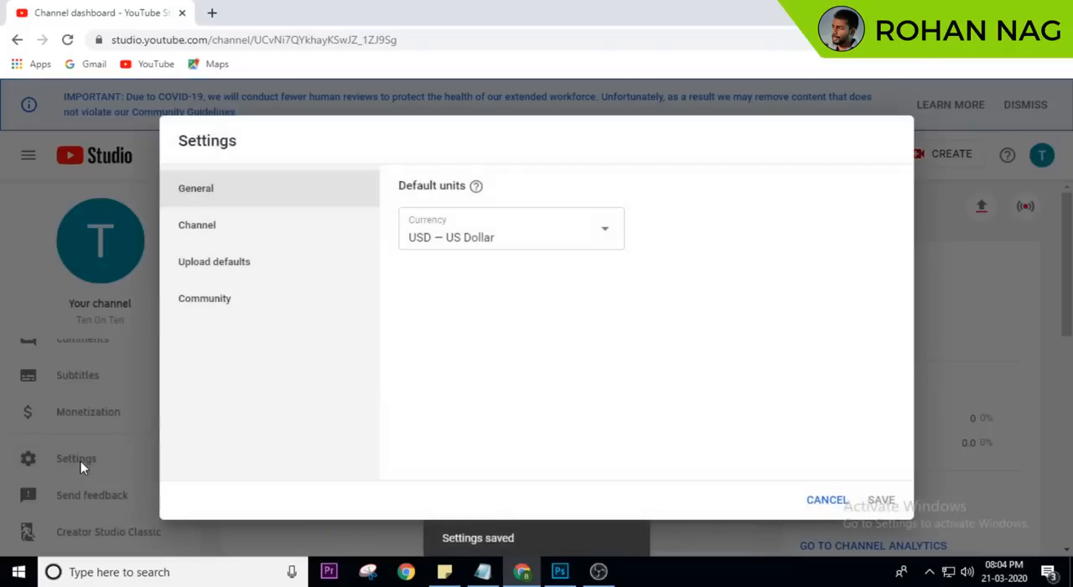
left_click(197, 225)
left_click(530, 198)
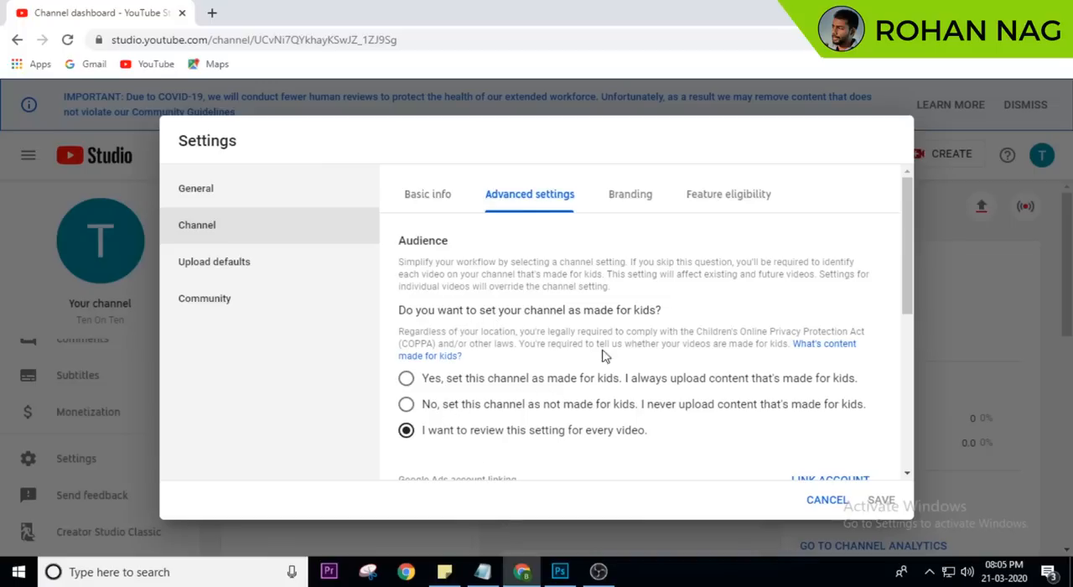
mouse_move(908, 233)
left_mouse_down()
mouse_move(920, 290)
mouse_move(914, 249)
left_mouse_up()
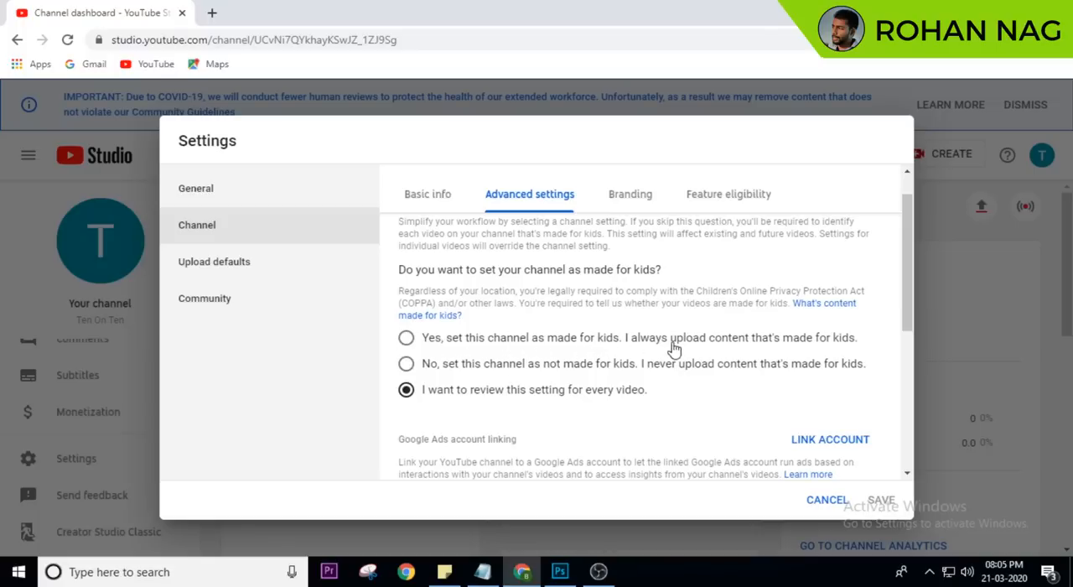
left_click(407, 367)
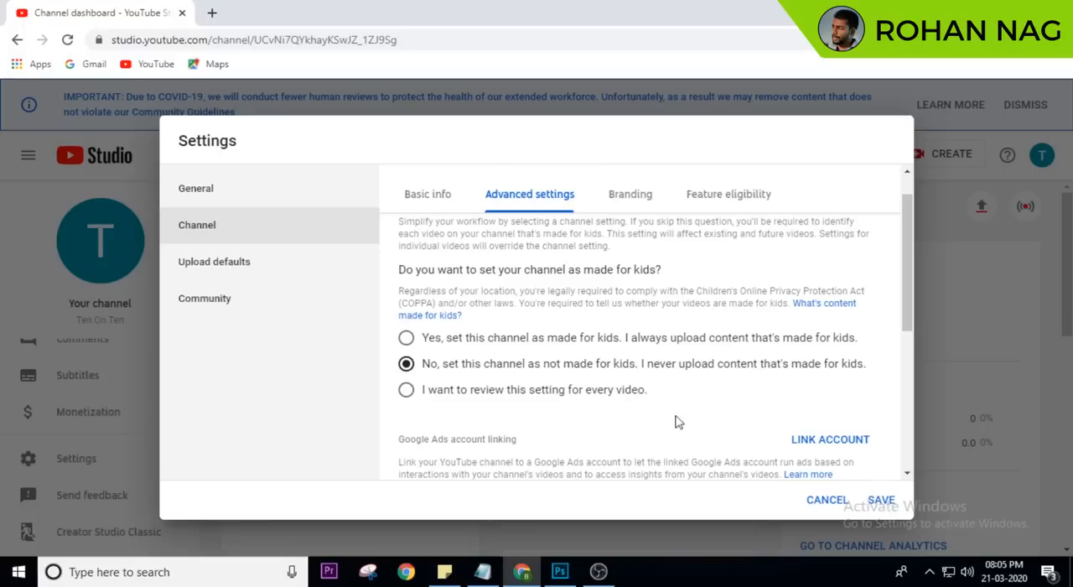
left_click_drag(906, 292, 919, 194)
left_click(880, 500)
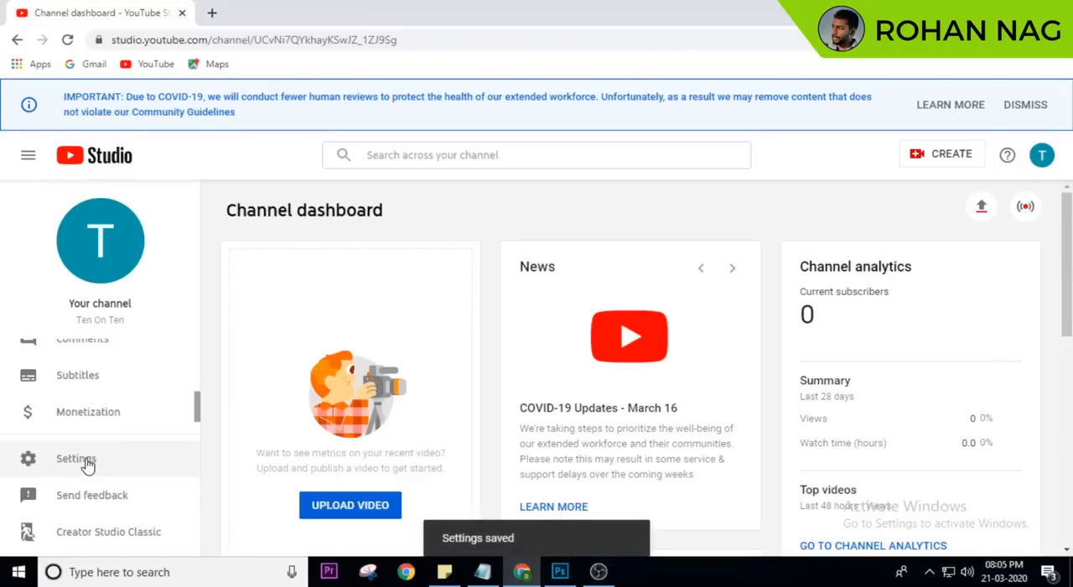
Step: Reopen the channel settings and look over the audience choice, branding and feature eligibility
left_click(86, 458)
left_click(209, 230)
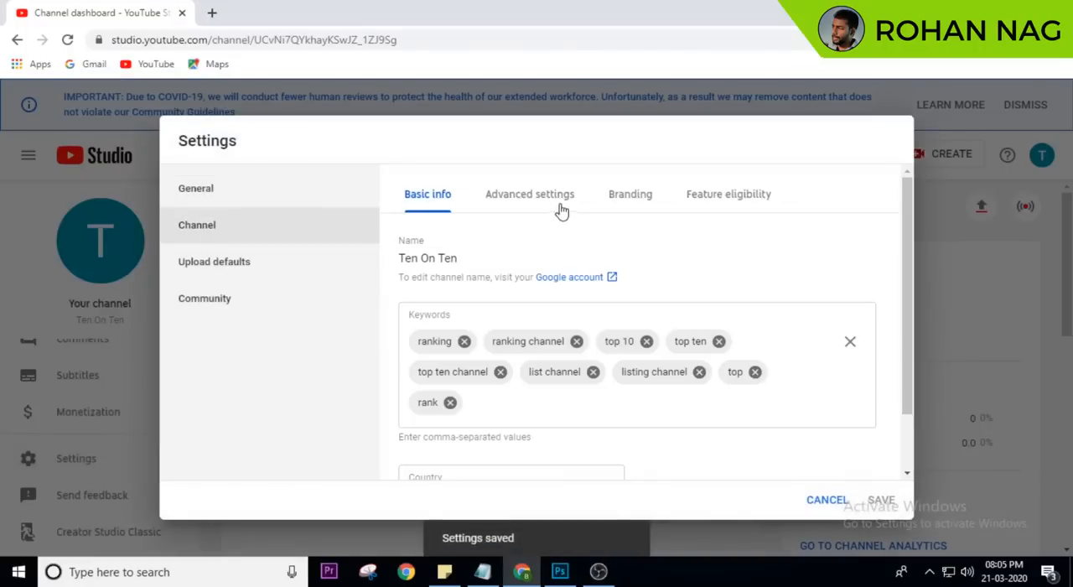
left_click(536, 201)
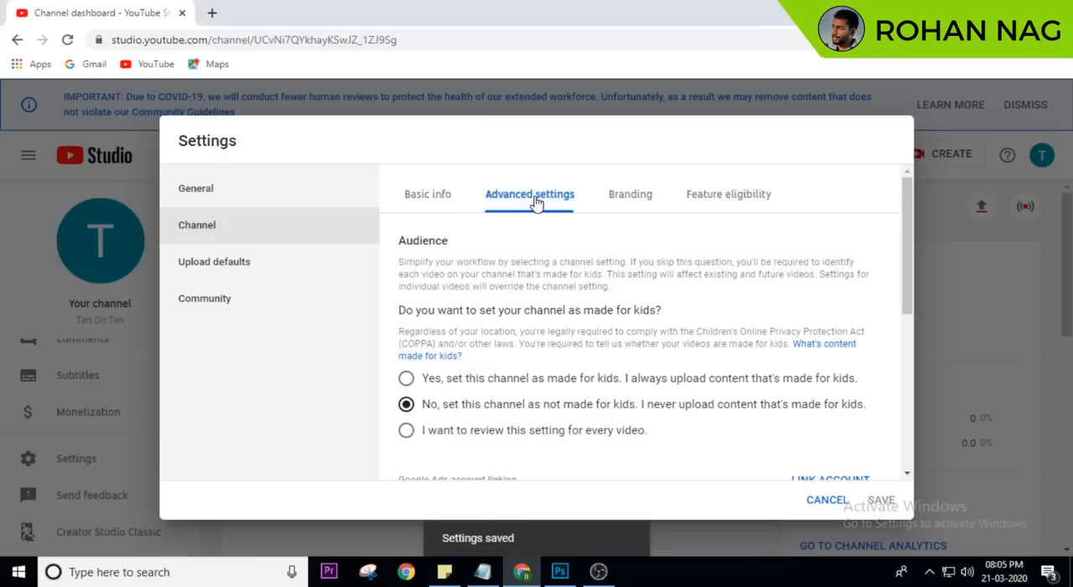
left_click(615, 201)
left_click(736, 196)
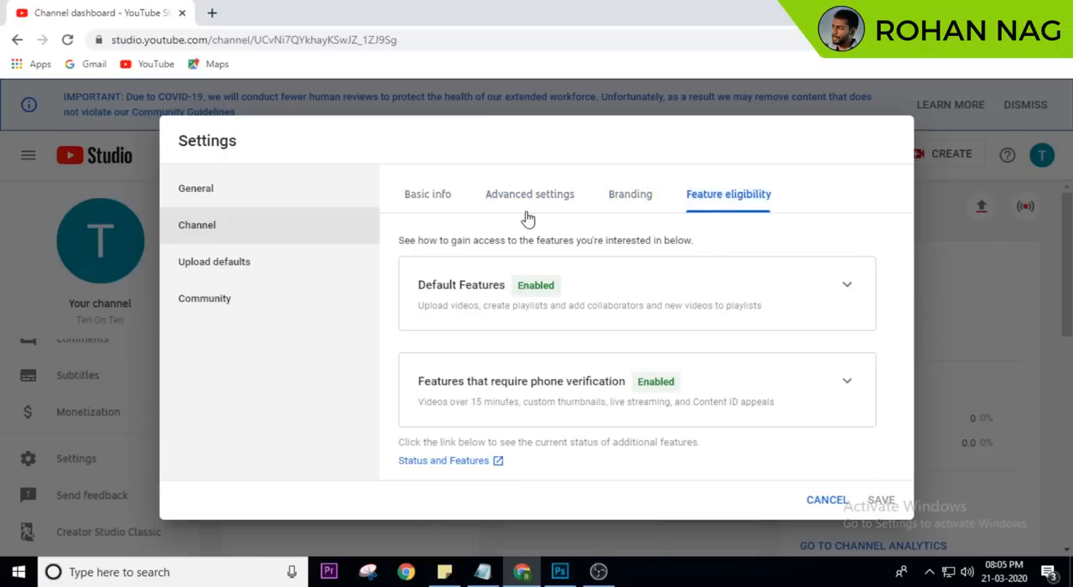
Step: Look over the upload defaults, community and general settings, and the channel's basic info and video watermark option
left_click(253, 270)
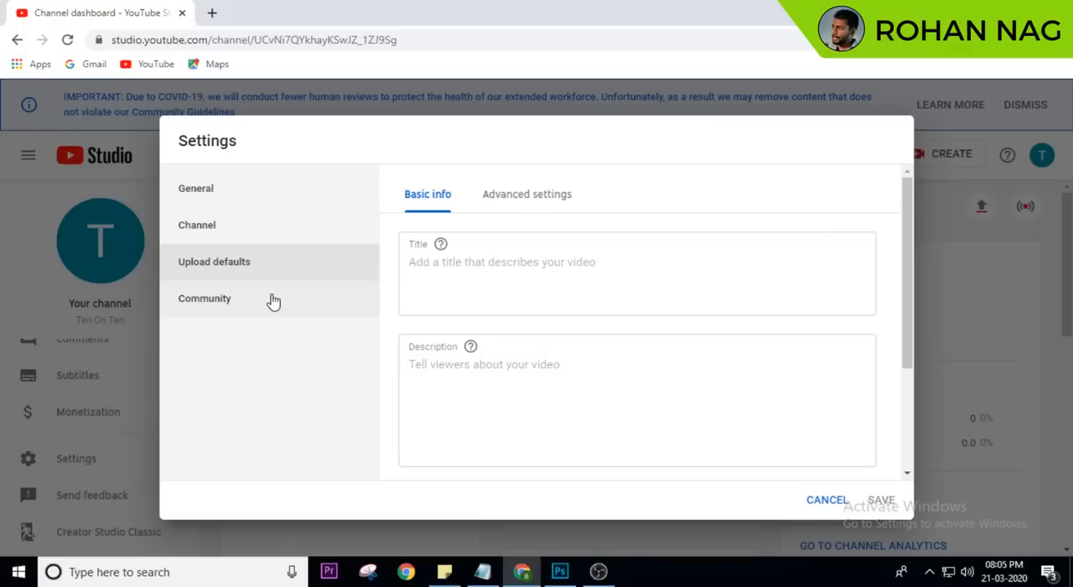
left_click(255, 306)
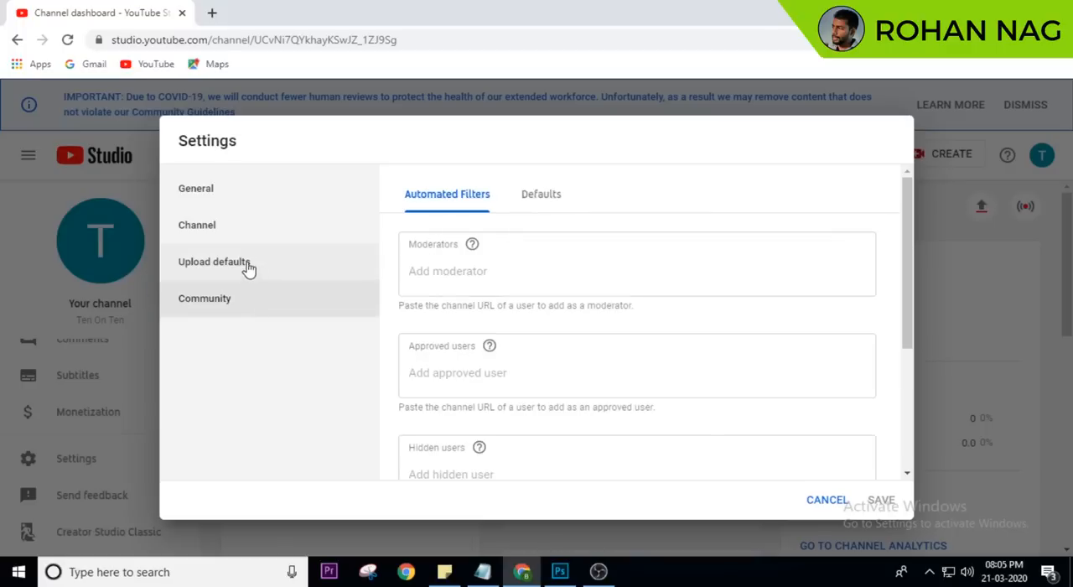
left_click(249, 264)
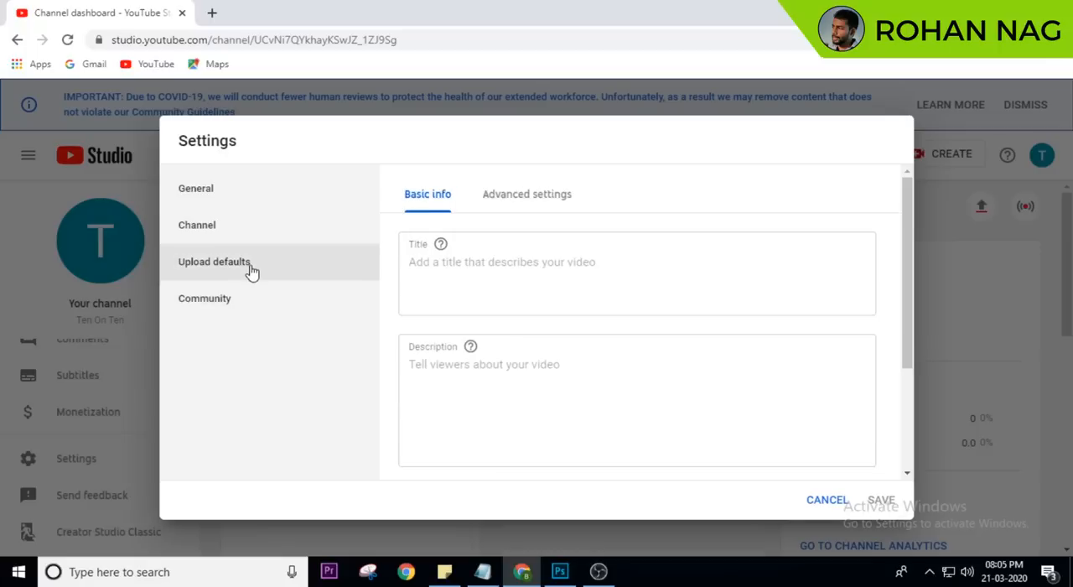
left_click(236, 193)
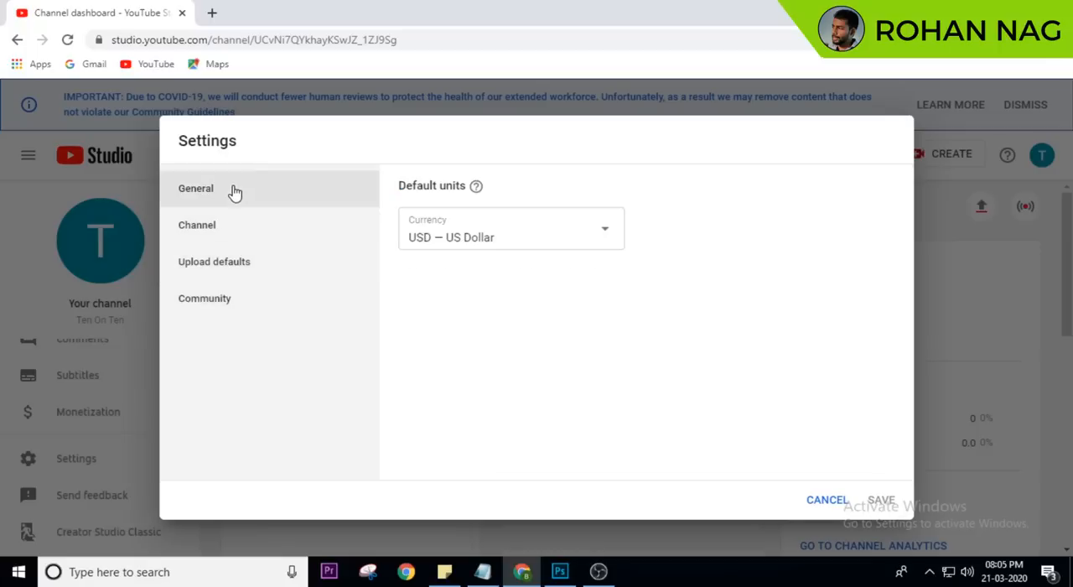
left_click(238, 226)
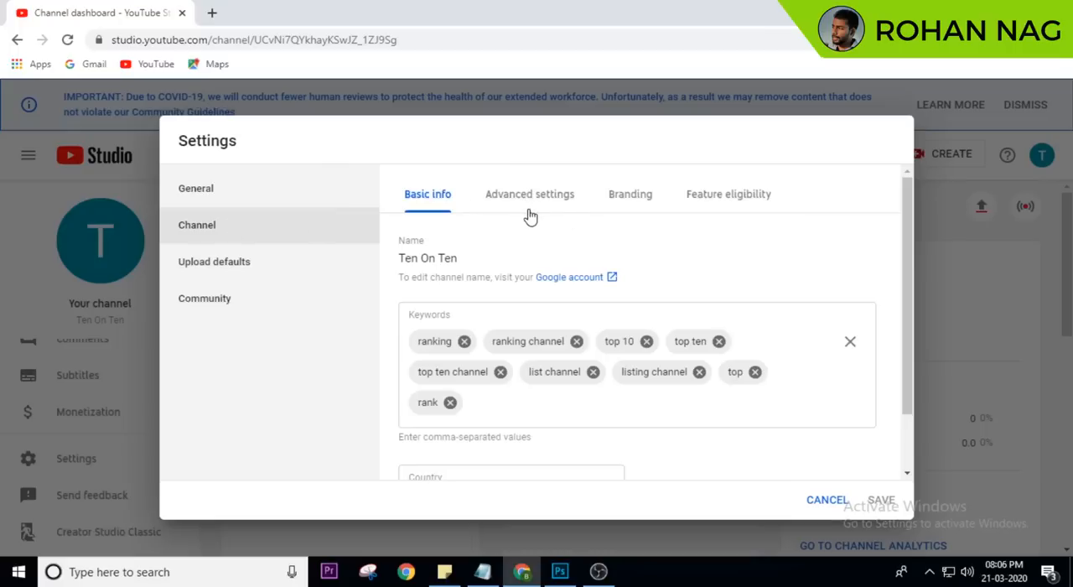
scroll(914, 245, "down", 2)
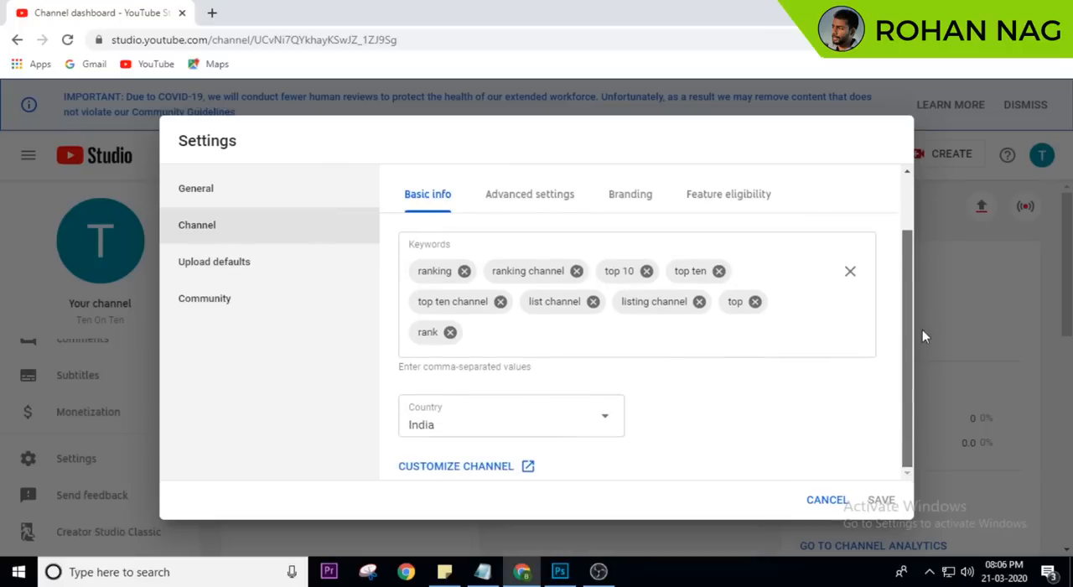
left_click(629, 195)
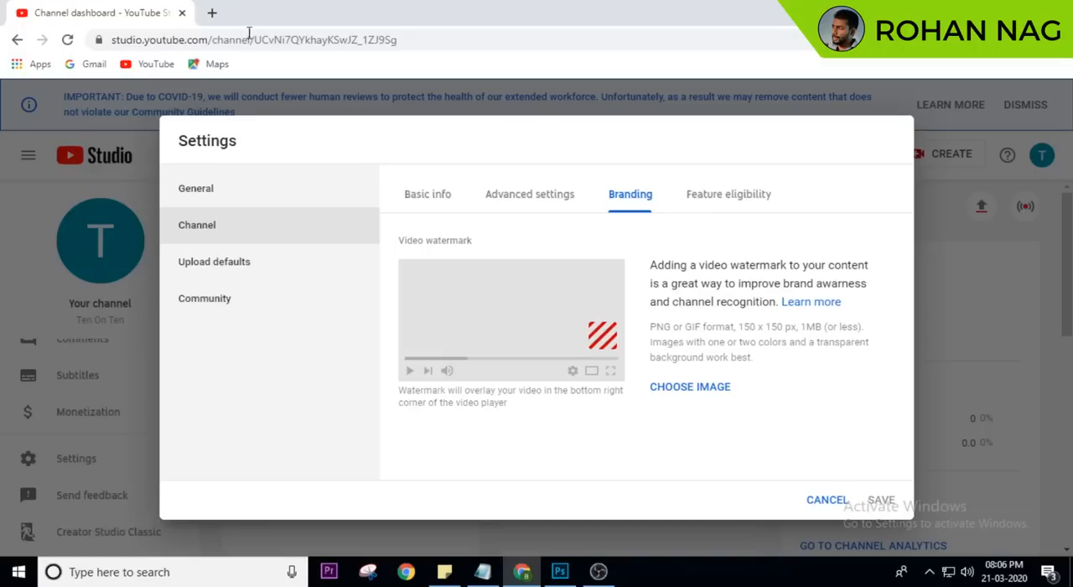
Step: Open the YouTube home page in a new browser tab beside the channel dashboard
left_click(212, 15)
left_click(144, 66)
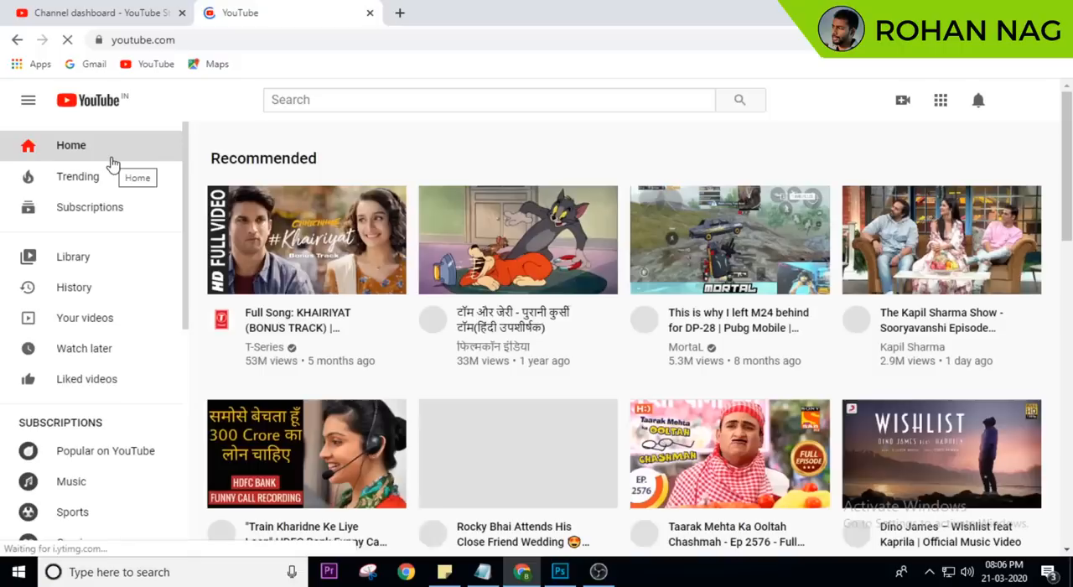
left_click(82, 15)
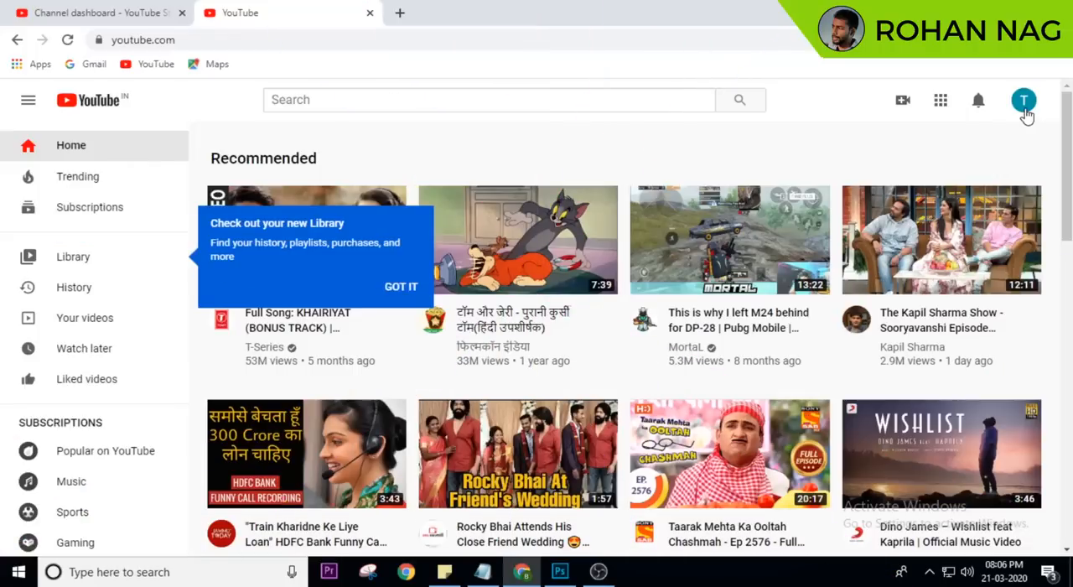
Step: Open the Ten On Ten channel page and go to its customization view
left_click(1024, 102)
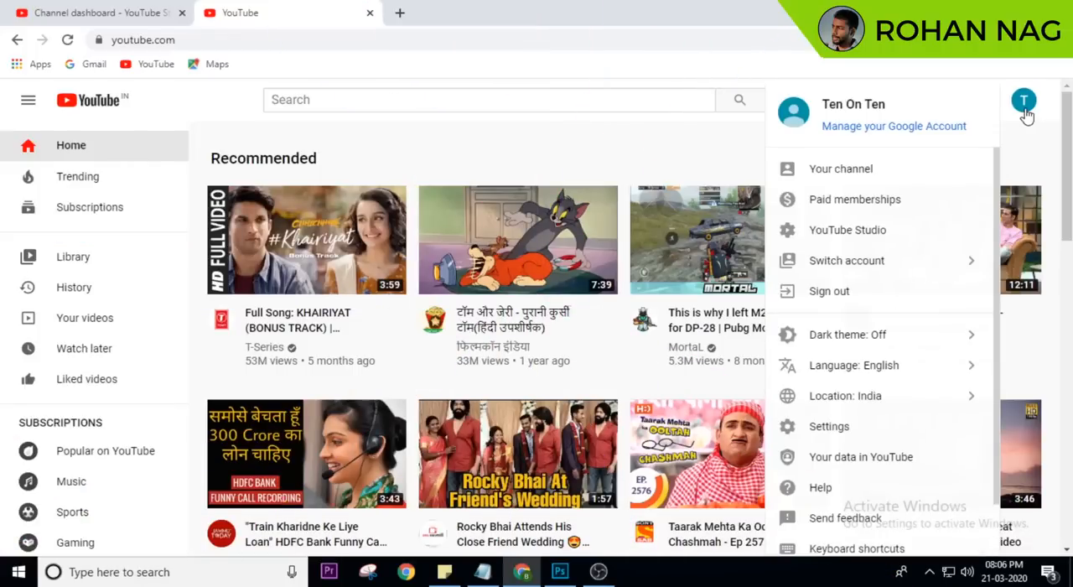
left_click(839, 170)
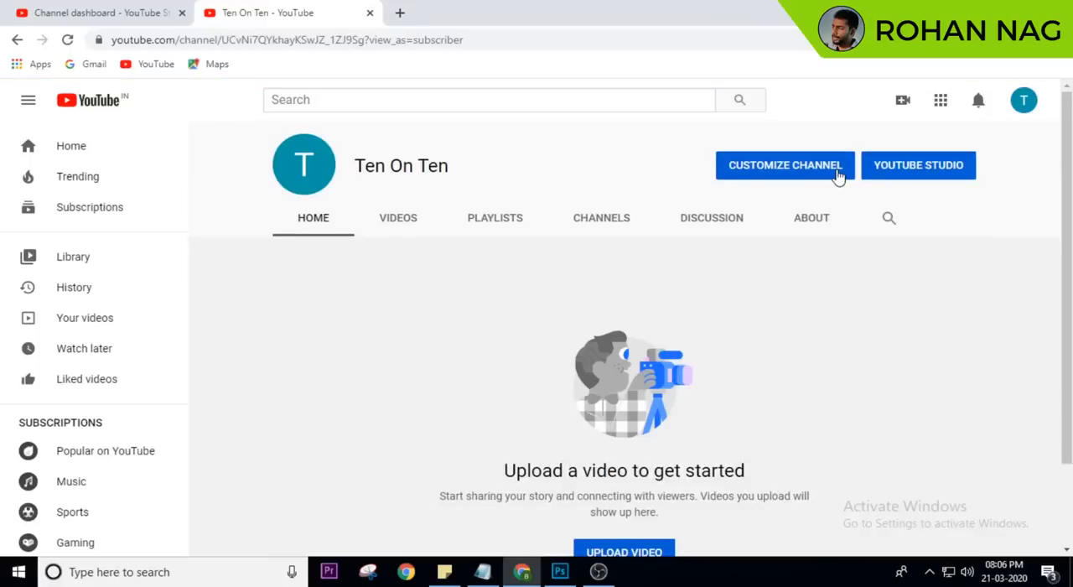
left_click(787, 172)
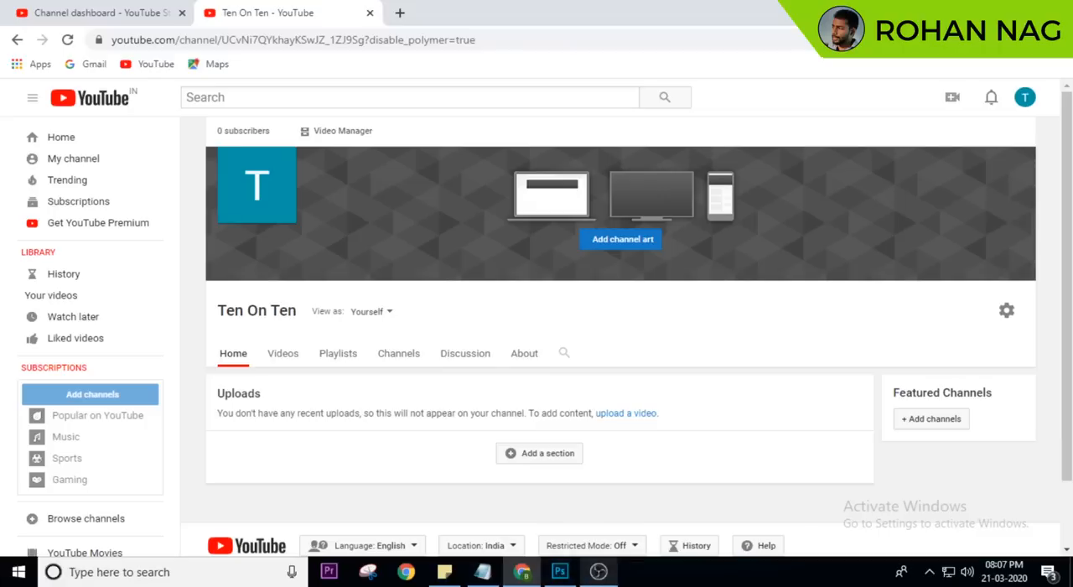
Step: Open the Canva website in a new browser tab and look over the design types on its home page
left_click(400, 14)
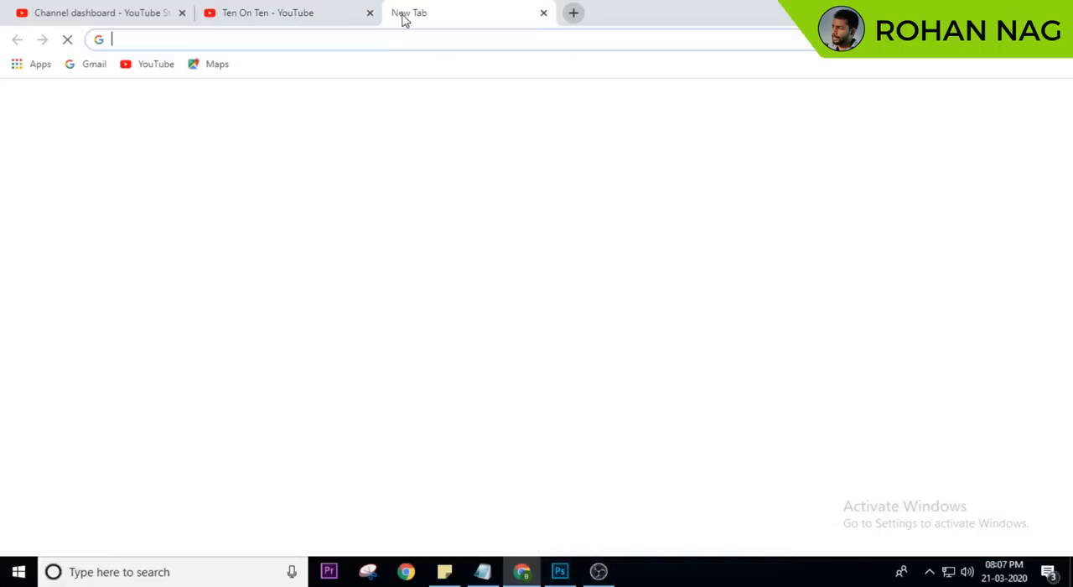
type("can")
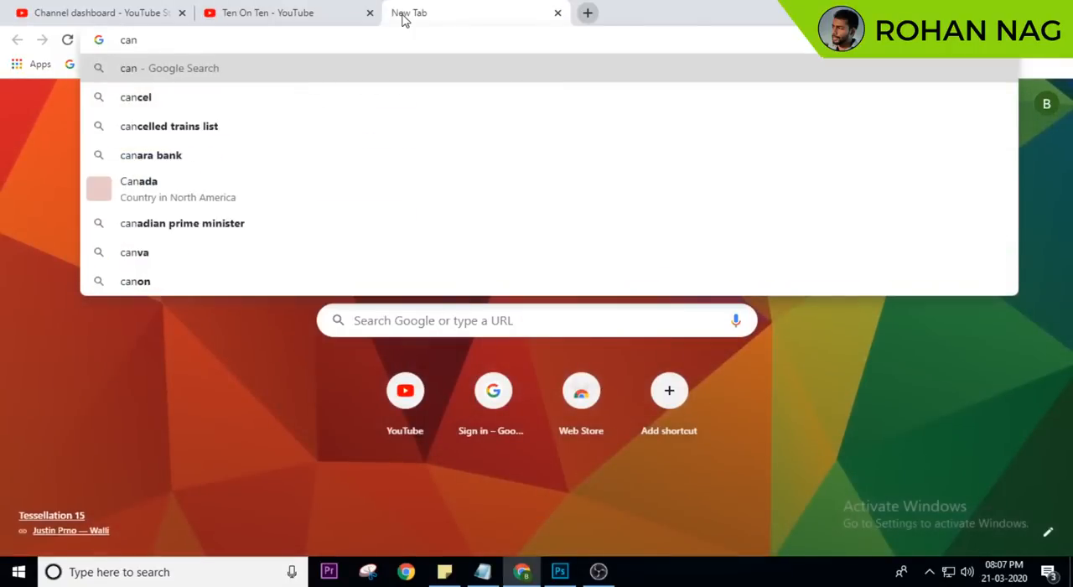
type("va")
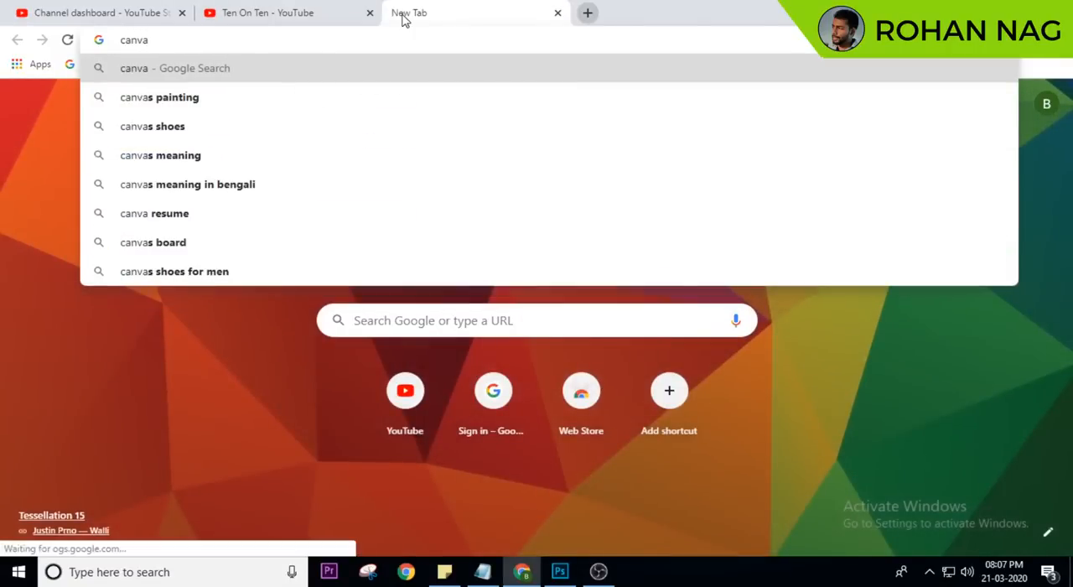
key("Return")
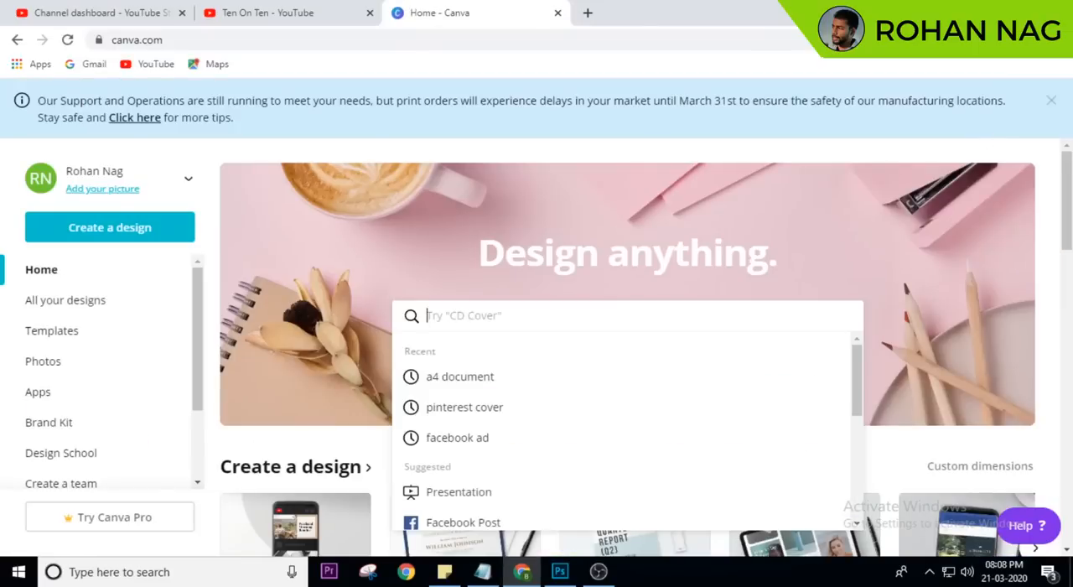
scroll(629, 347, "down", 4)
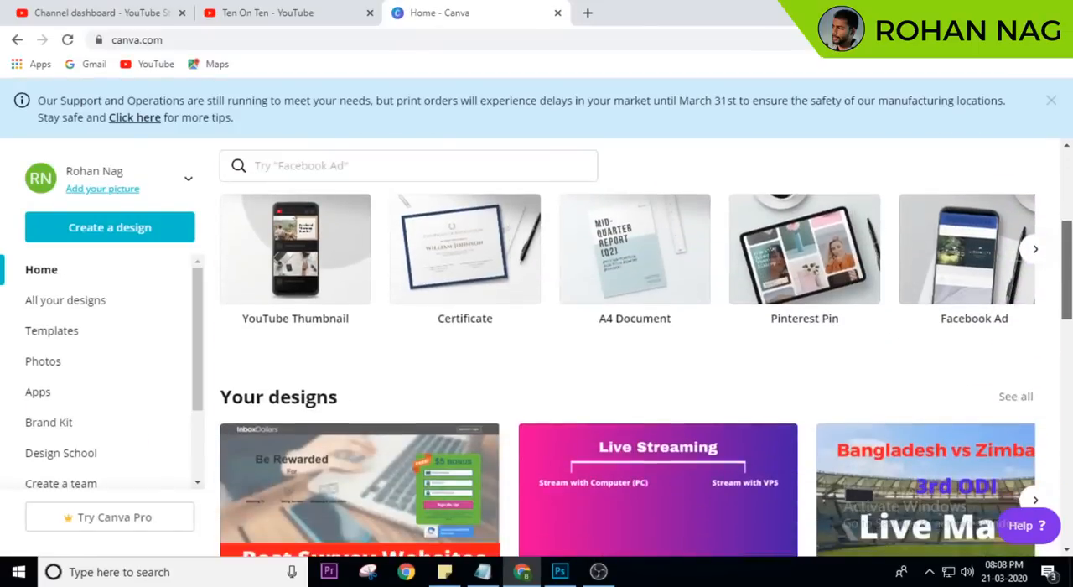
left_click_drag(1066, 270, 1066, 173)
Step: Check the icon and channel art areas on the YouTube channel page and return to Canva
left_click(267, 13)
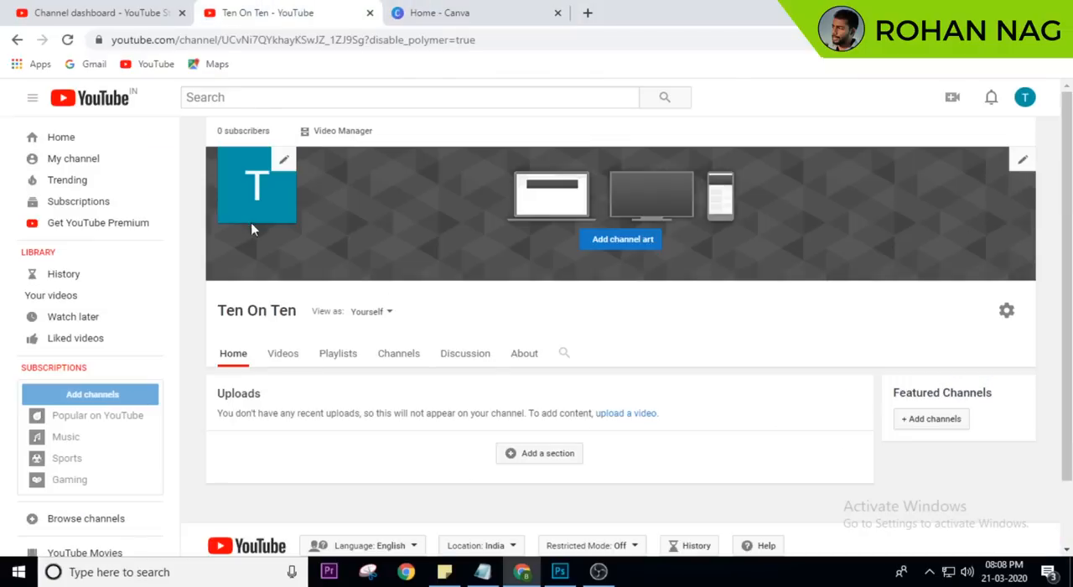
left_click(437, 10)
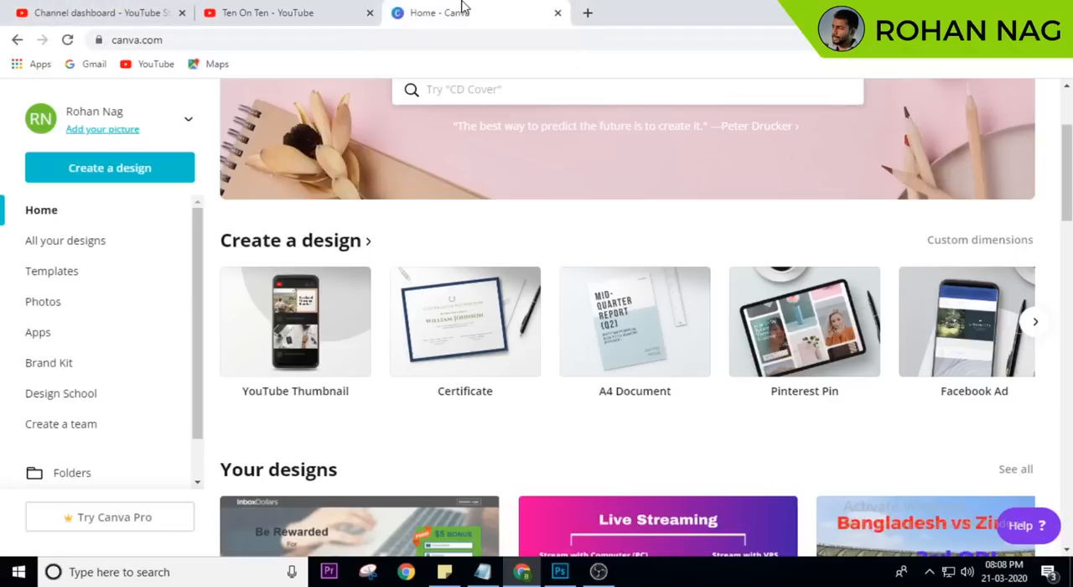
left_click(281, 11)
left_click(453, 12)
Step: Search the design types for "youtube", choose YouTube Icon and start a blank design
left_click(1035, 322)
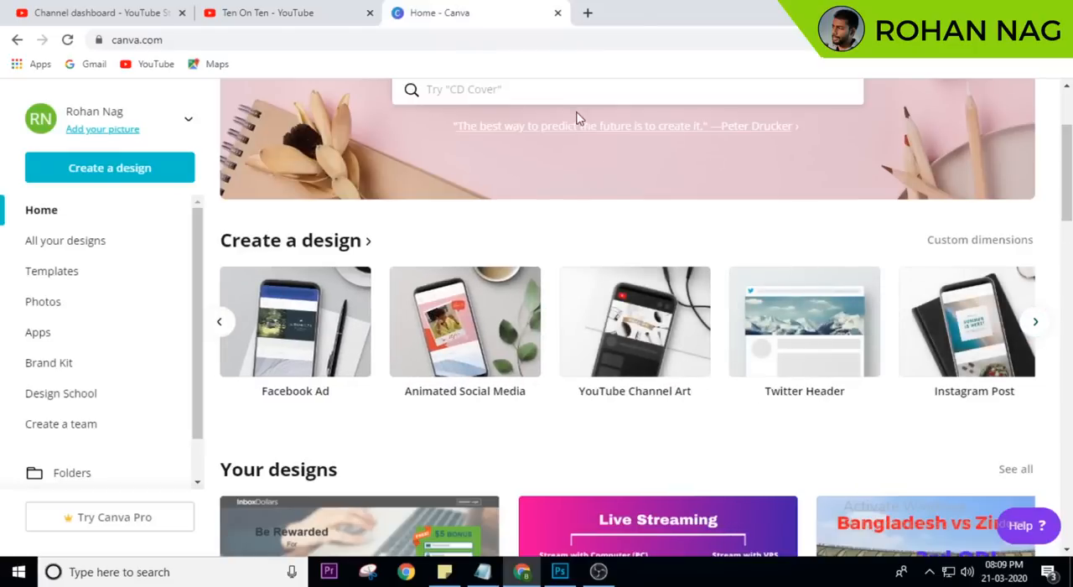
left_click(540, 91)
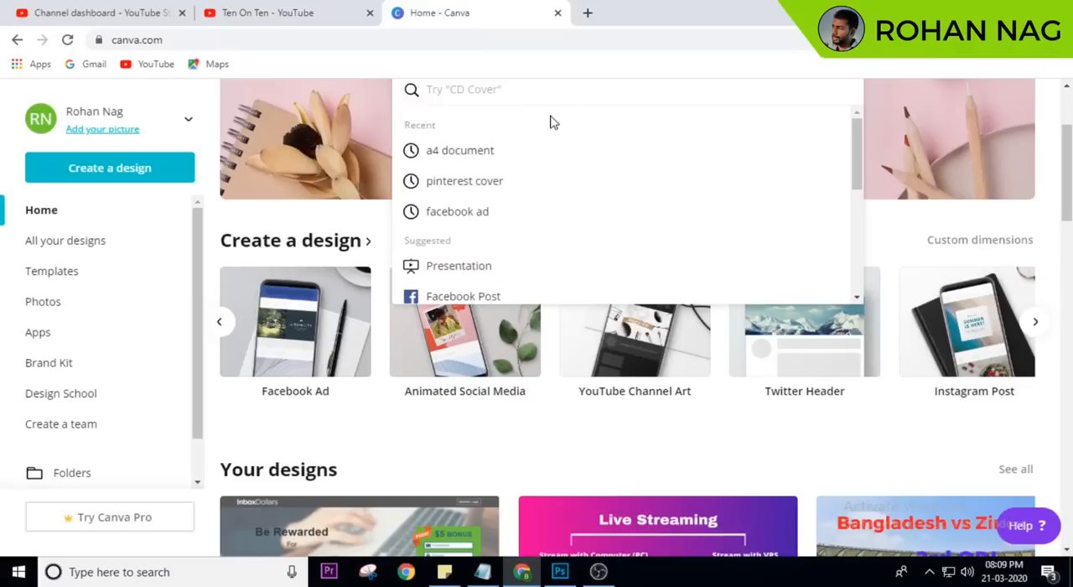
type("youtube")
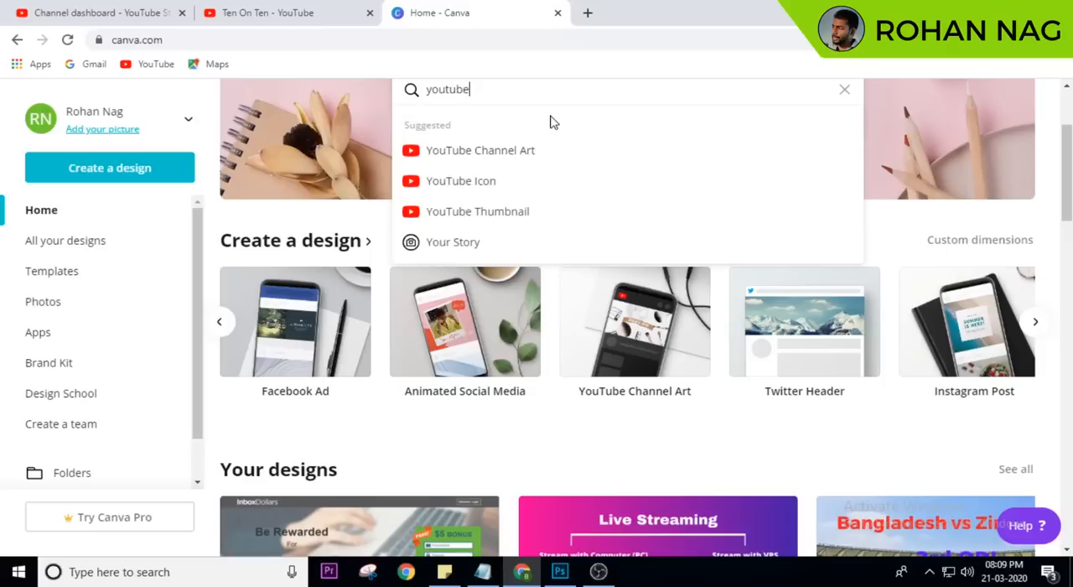
left_click(501, 186)
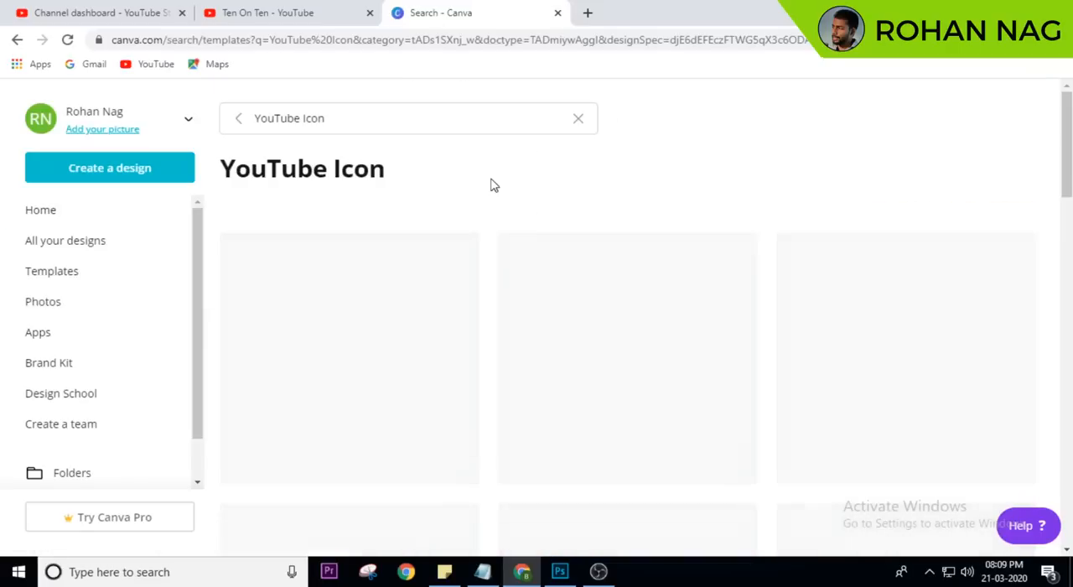
left_click_drag(1066, 116, 1066, 55)
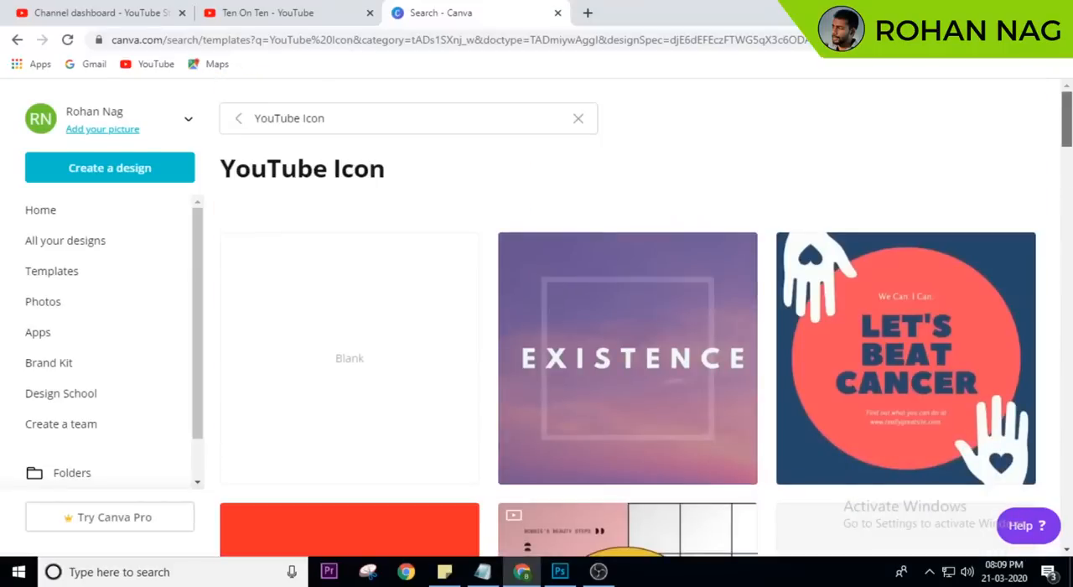
left_click(376, 343)
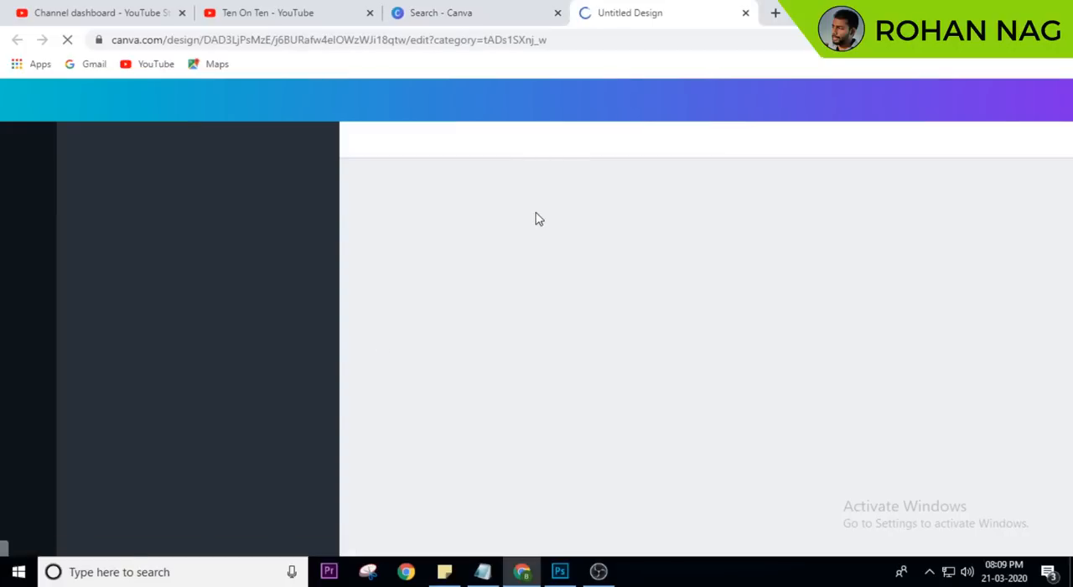
Step: Give the blank icon a dark green background and add a stacked green and teal bar chart filling its lower part
left_click_drag(333, 226, 336, 567)
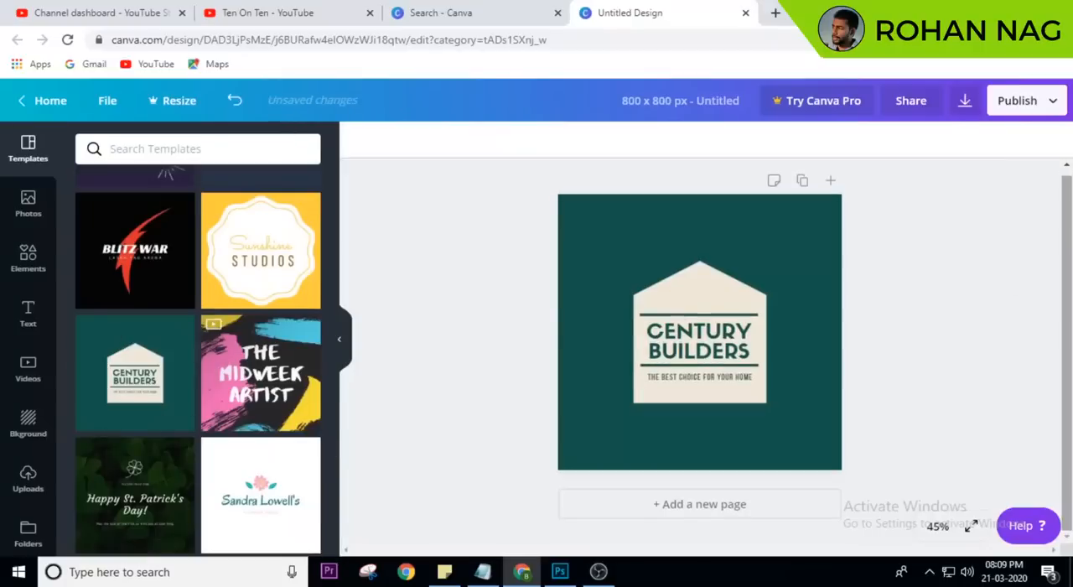
key("Delete")
left_click(12, 268)
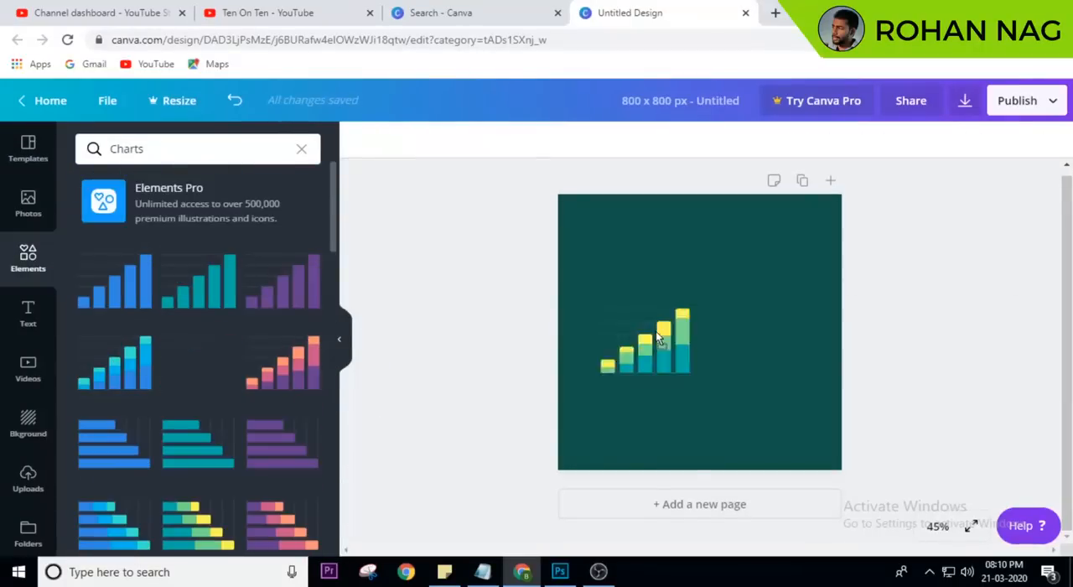
left_click_drag(656, 331, 702, 335)
left_click_drag(839, 371, 848, 370)
left_click_drag(751, 410, 740, 410)
left_click_drag(785, 317, 787, 317)
left_click(965, 355)
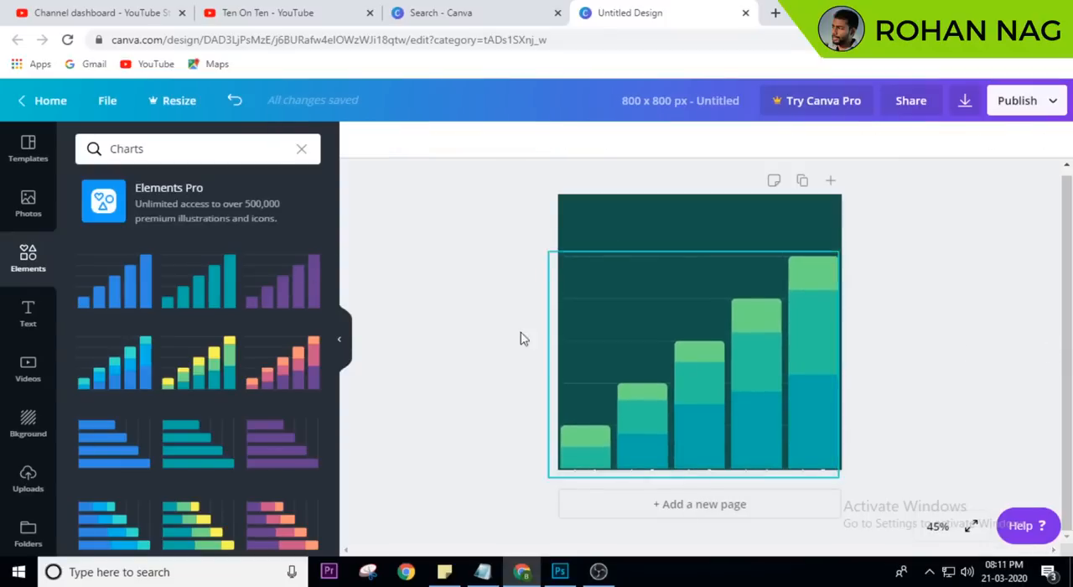
Step: Add a heading reading "10" in the Aileron Heavy font
left_click(29, 317)
left_click(167, 221)
type("10")
left_click(414, 140)
scroll(140, 364, "down", 10)
left_click(140, 357)
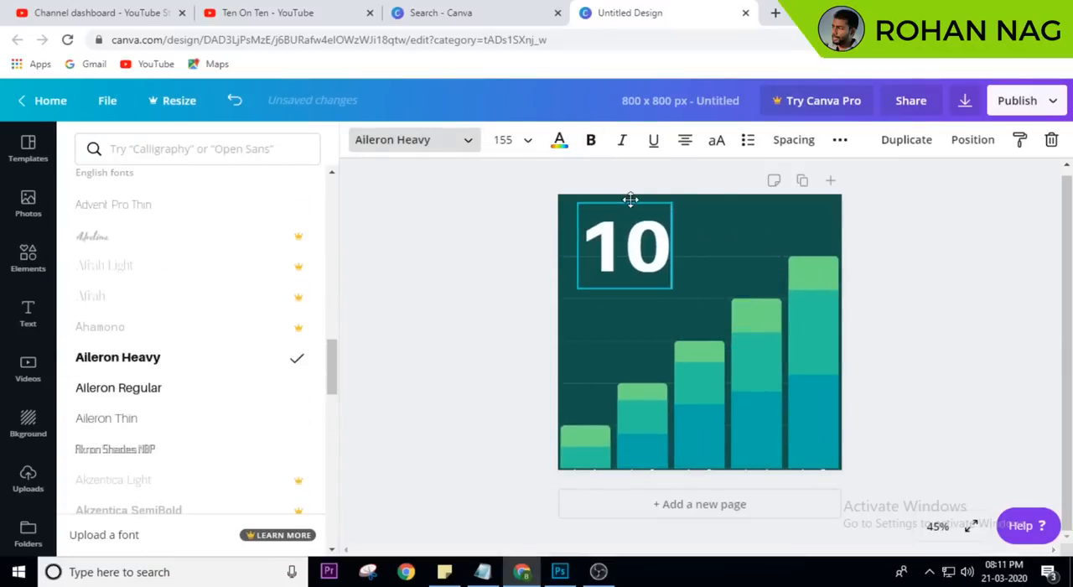
Step: Add a straight line, tilt it diagonally and lengthen it just beneath the enlarged "10"
left_click(28, 316)
left_click(29, 260)
left_click(291, 530)
left_click_drag(813, 331, 677, 331)
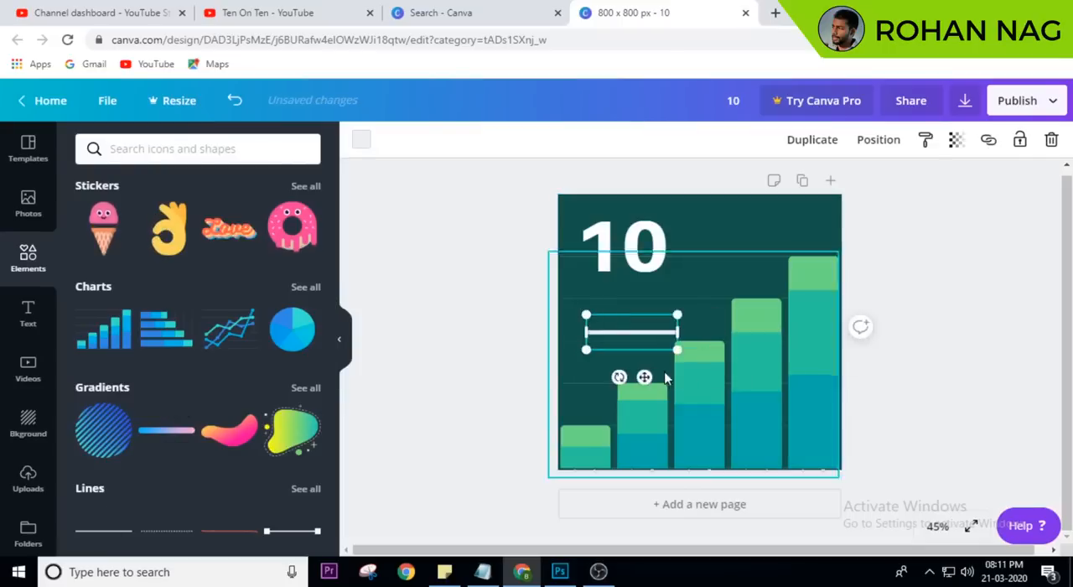
left_click_drag(618, 376, 638, 378)
left_click_drag(634, 331, 636, 290)
left_click_drag(626, 238, 618, 229)
left_click(637, 289)
left_click_drag(678, 270, 728, 247)
left_click_drag(695, 266, 659, 269)
Step: Add a heading reading "TEN", enlarge it, colour it golden yellow and place it beneath the diagonal line
left_click(28, 317)
left_click(168, 221)
type("TEN")
left_click_drag(728, 350, 784, 382)
left_click_drag(728, 346, 651, 323)
left_click(559, 140)
left_click(92, 219)
left_click(282, 260)
left_click_drag(708, 355, 688, 344)
Step: Shrink "10" to size 124 and group it closely with the line and "TEN" near the canvas's upper-left corner
left_click(617, 239)
left_click_drag(667, 195, 648, 210)
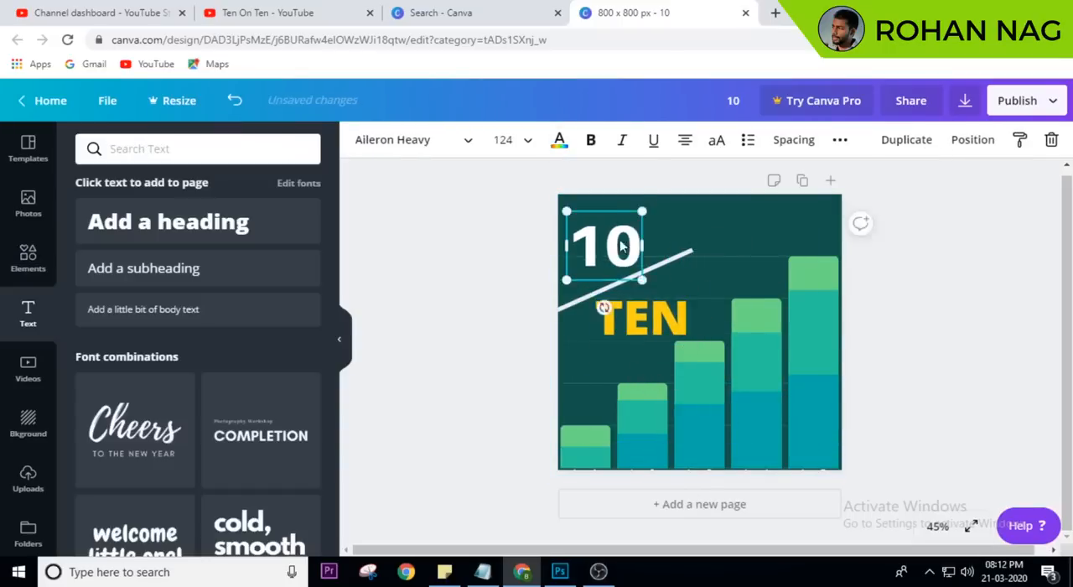
left_click_drag(605, 245, 603, 236)
left_click_drag(630, 277, 630, 260)
left_click_drag(693, 234, 661, 247)
left_click_drag(620, 265, 637, 257)
left_click_drag(651, 317, 634, 305)
left_click_drag(606, 235, 618, 234)
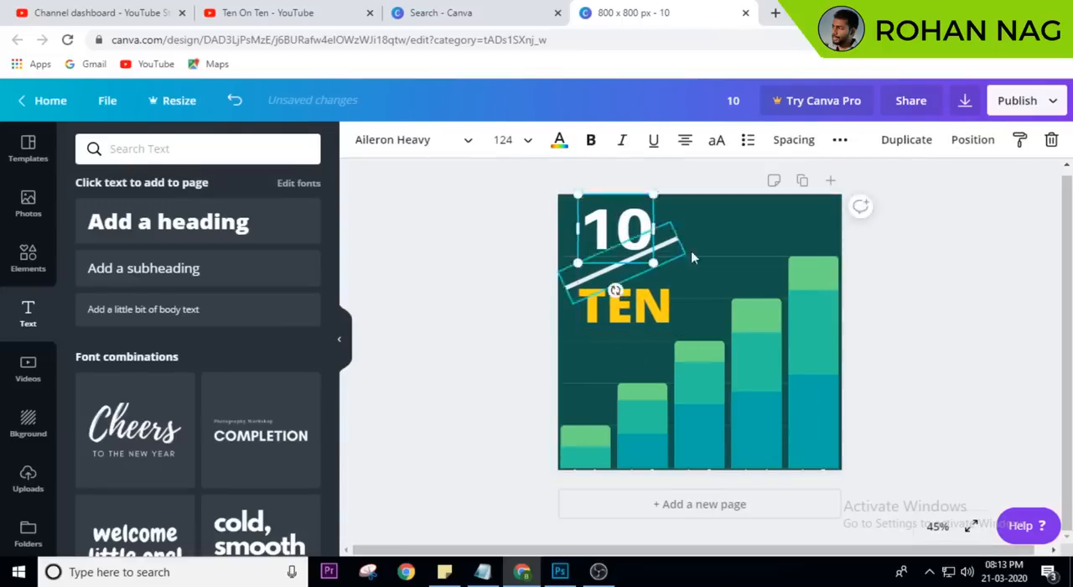
Step: Colour the "10" text the same golden yellow as "TEN"
left_click(966, 307)
left_click(617, 232)
left_click(560, 140)
left_click(302, 291)
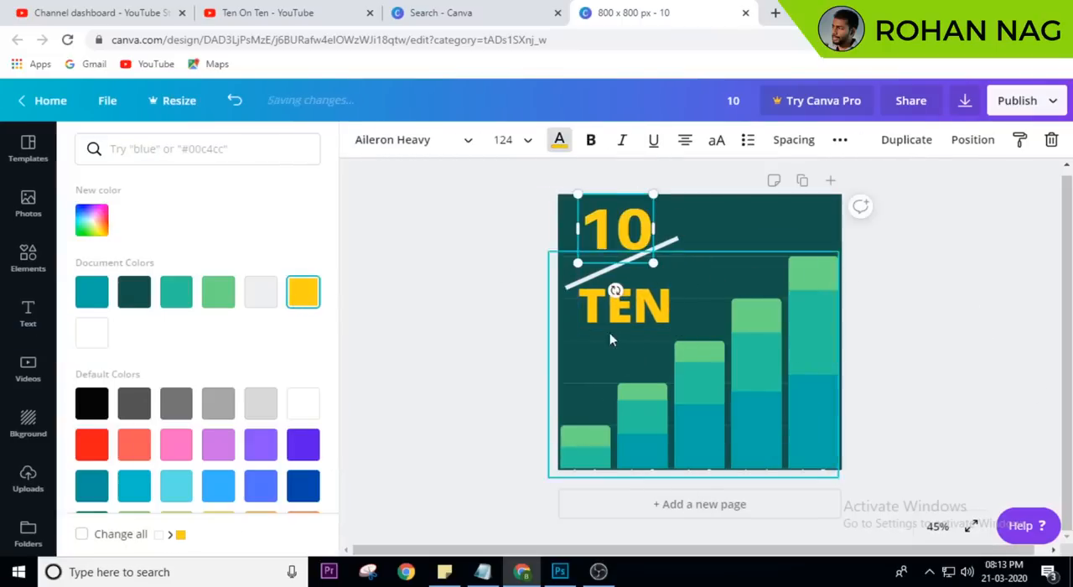
Step: Try out colours for the diagonal line and set it to white
left_click(623, 262)
left_click(361, 140)
left_click(92, 220)
left_click(215, 352)
left_click(241, 260)
left_click(219, 210)
scroll(131, 424, "down", 1)
left_click(303, 355)
Step: Move "10", the diagonal line and "TEN" toward the middle of the canvas
left_click_drag(626, 226, 688, 252)
left_click_drag(623, 263, 674, 292)
left_click_drag(593, 330, 662, 383)
Step: Try fading the bar chart with a transparency of 95 and shrinking it from its upper-left corner
left_click(757, 352)
left_click(956, 140)
left_click_drag(914, 179, 911, 207)
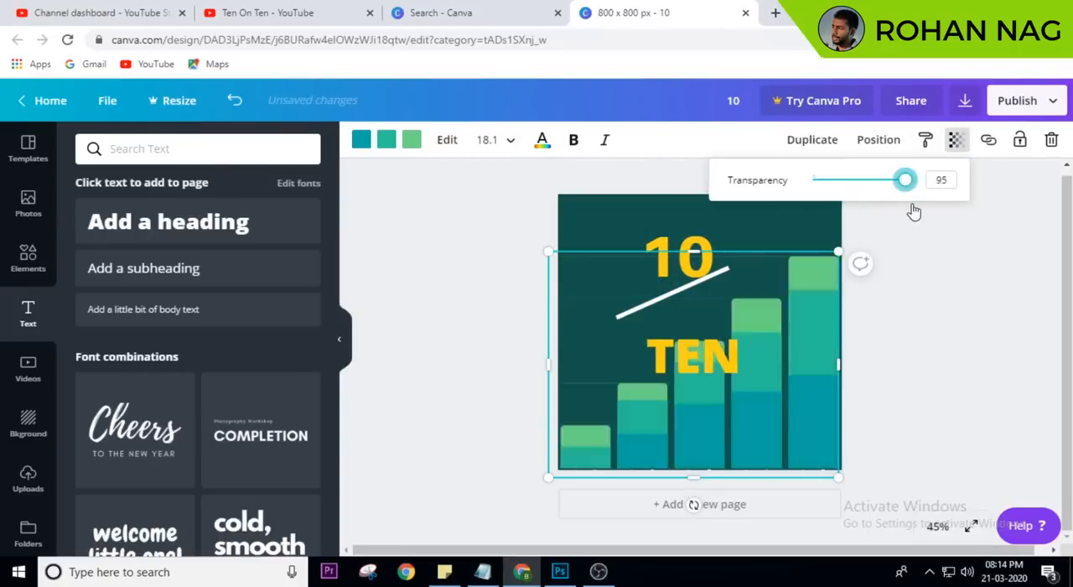
left_click(617, 215)
left_click(811, 268)
left_click(956, 140)
left_click_drag(548, 251, 656, 335)
Step: Shift the diagonal line slightly lower and delete the bar chart
left_click_drag(674, 292, 687, 311)
left_click(788, 419)
key("Delete")
Step: Enlarge "10" at the top of the canvas and move the line and "TEN" lower to make room
left_click_drag(697, 367, 710, 425)
left_click_drag(687, 311, 704, 341)
mouse_move(686, 257)
left_mouse_down()
mouse_move(708, 279)
mouse_move(692, 243)
left_mouse_up()
left_click_drag(721, 279, 779, 333)
left_click_drag(726, 256, 699, 256)
Step: Search the fonts for "mont" and apply a matching bold font to both "10" and "TEN"
left_click(414, 140)
left_click(188, 149)
type("mont")
left_click(193, 490)
left_click(711, 424)
left_click(221, 490)
Step: Enlarge "TEN" and position it beneath the diagonal line, in line with "10"
left_click_drag(704, 342, 687, 331)
left_click(711, 424)
left_click_drag(760, 451, 810, 476)
left_click_drag(737, 409, 689, 368)
left_click(708, 272)
left_click_drag(740, 293, 742, 297)
left_click_drag(685, 380, 679, 378)
left_click_drag(705, 398, 708, 386)
Step: Fine-tune "10", the diagonal line and "TEN" so they stack evenly in the middle of the icon
left_click_drag(687, 282, 696, 286)
left_click(740, 318)
mouse_move(740, 323)
left_mouse_down()
mouse_move(784, 303)
mouse_move(740, 317)
left_mouse_up()
left_click(905, 362)
left_click(752, 400)
left_click(745, 386)
left_click_drag(745, 386, 749, 385)
left_click_drag(721, 289, 740, 319)
left_click(843, 377)
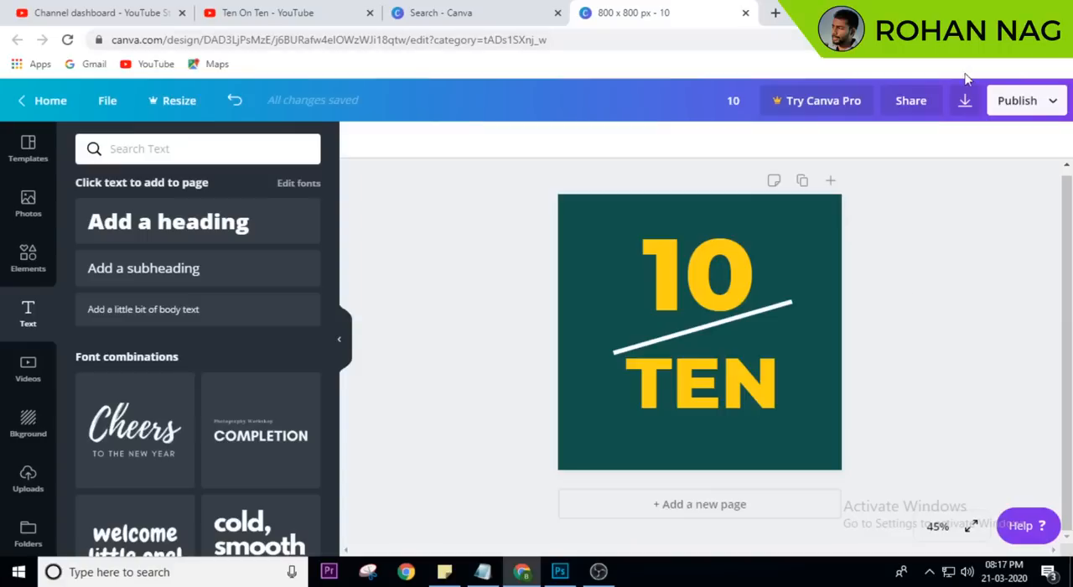
Step: Download the icon design as a PNG and dismiss the Canva Pro trial offer
left_click(965, 102)
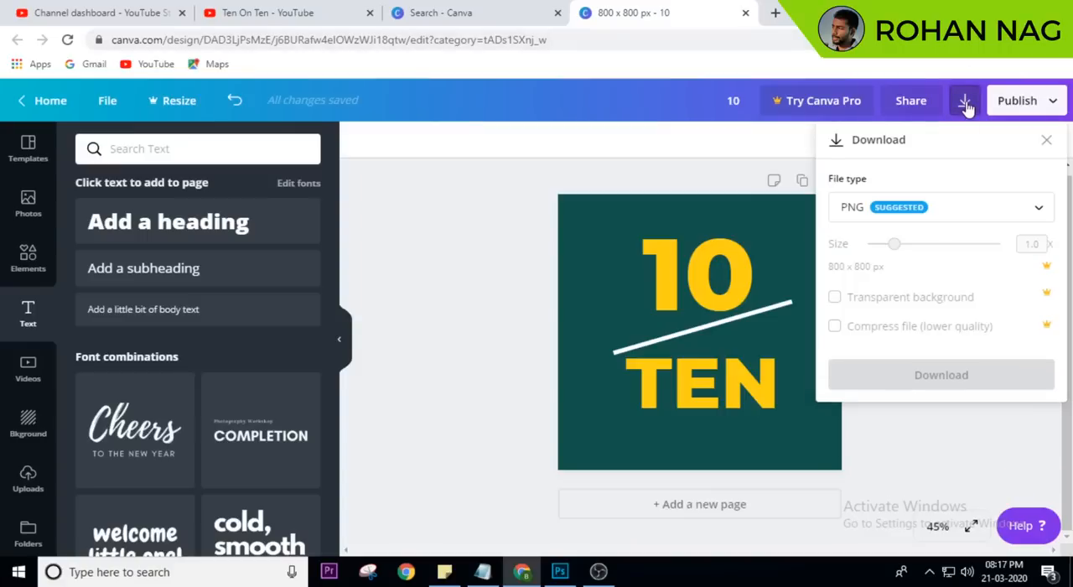
left_click(939, 377)
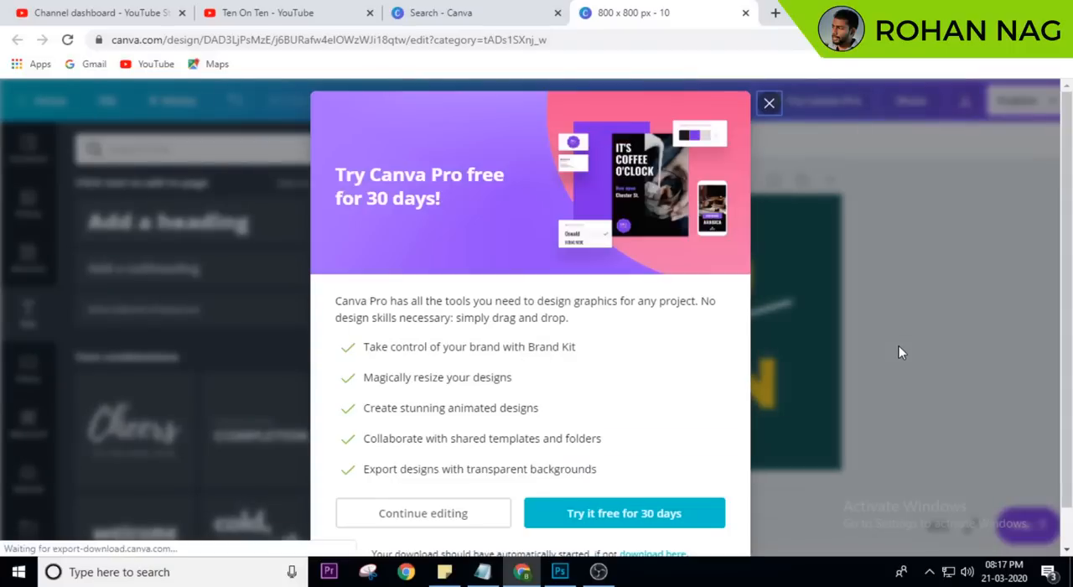
left_click(767, 102)
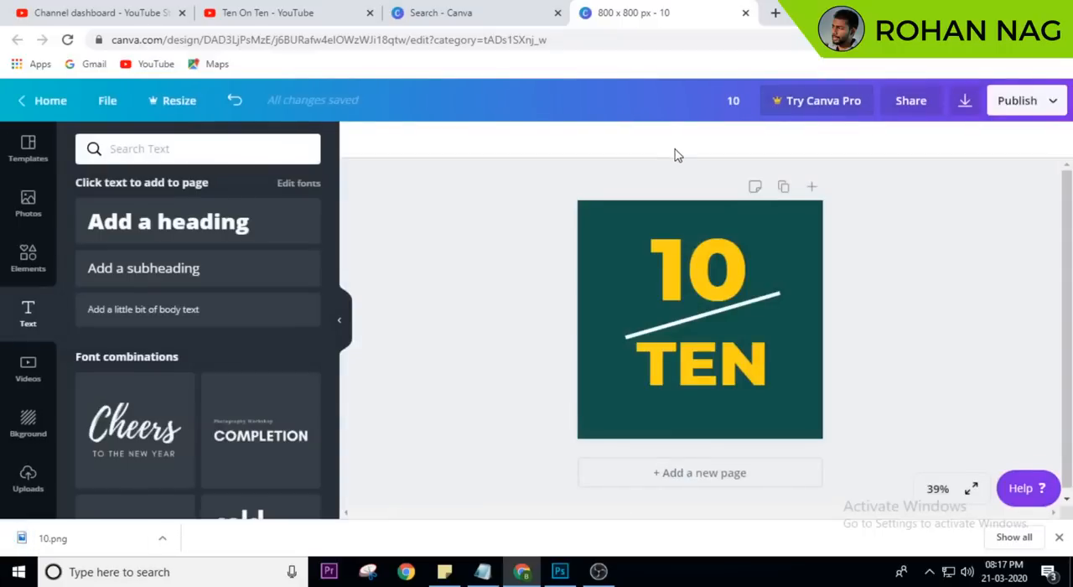
Step: Return to the template search, look up "you" and open the YouTube Channel Art templates
left_click(461, 15)
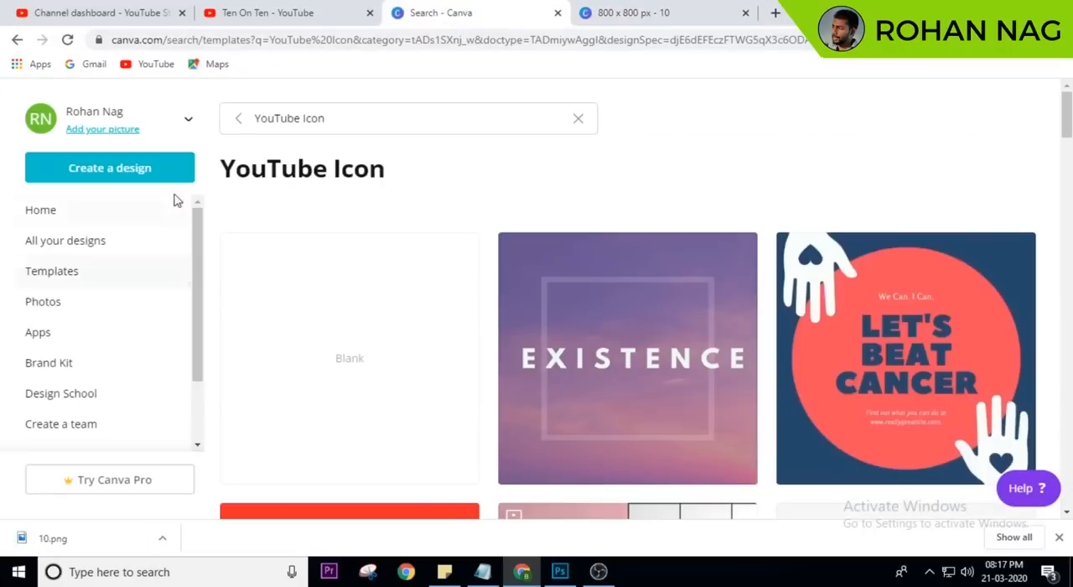
left_click(579, 121)
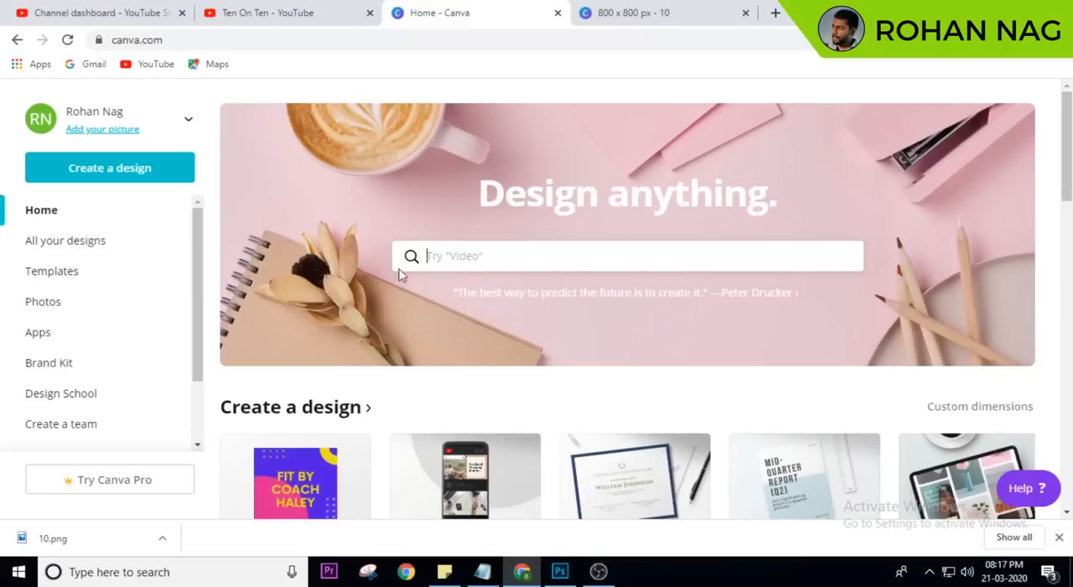
mouse_move(1069, 164)
left_mouse_down()
mouse_move(1069, 328)
mouse_move(1070, 163)
left_mouse_up()
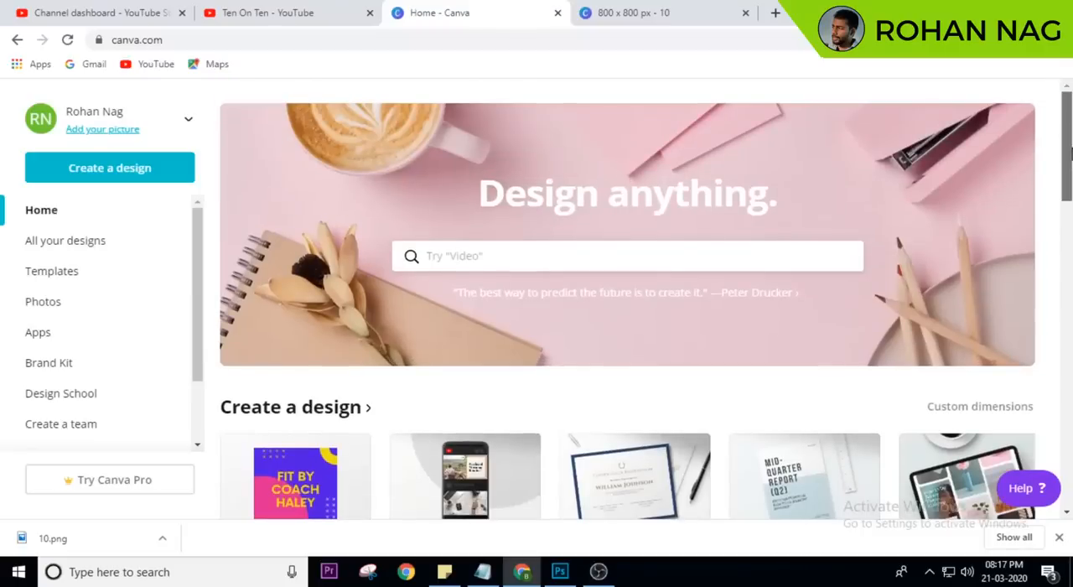
left_click(527, 261)
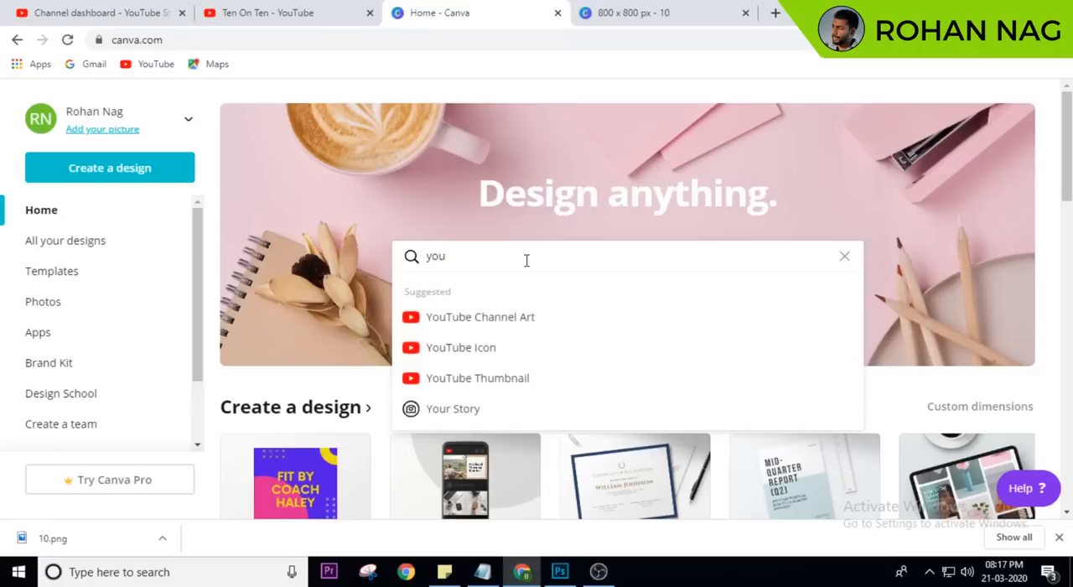
left_click(513, 325)
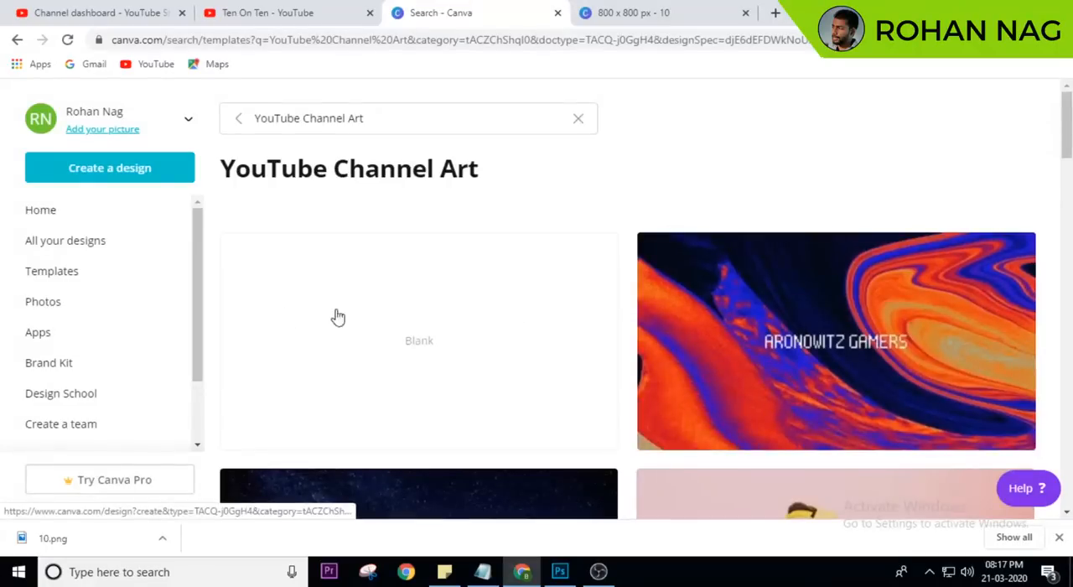
Step: Browse the channel art templates and open the blue and green "NO MORE EXCUSES" fitness template for editing
scroll(286, 316, "down", 10)
scroll(627, 299, "down", 4)
scroll(1067, 428, "down", 7)
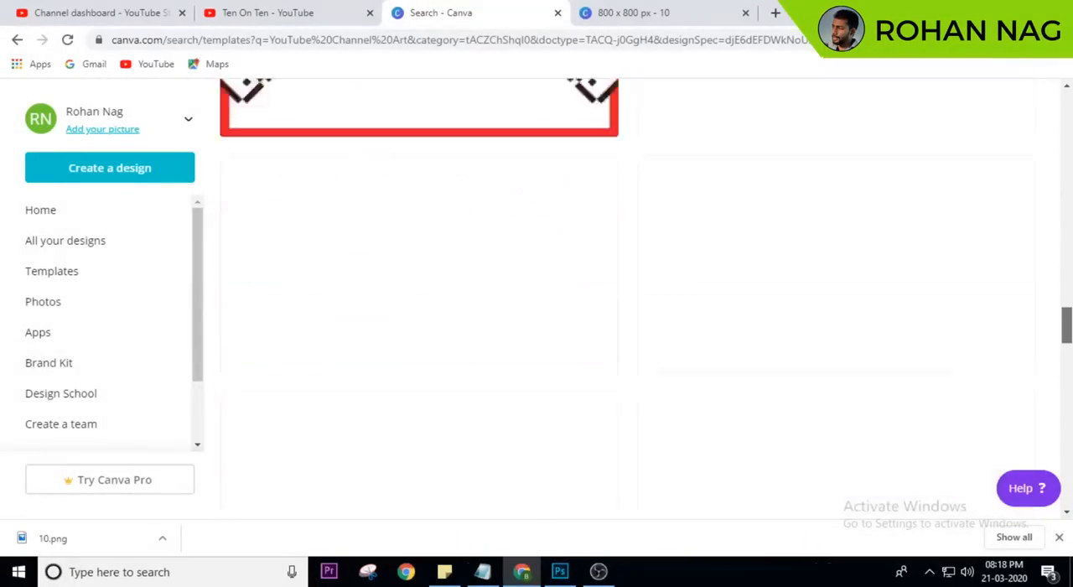
scroll(1067, 428, "up", 8)
scroll(1067, 428, "down", 5)
scroll(1065, 372, "up", 2)
scroll(1064, 360, "down", 6)
left_click_drag(1066, 505, 1067, 586)
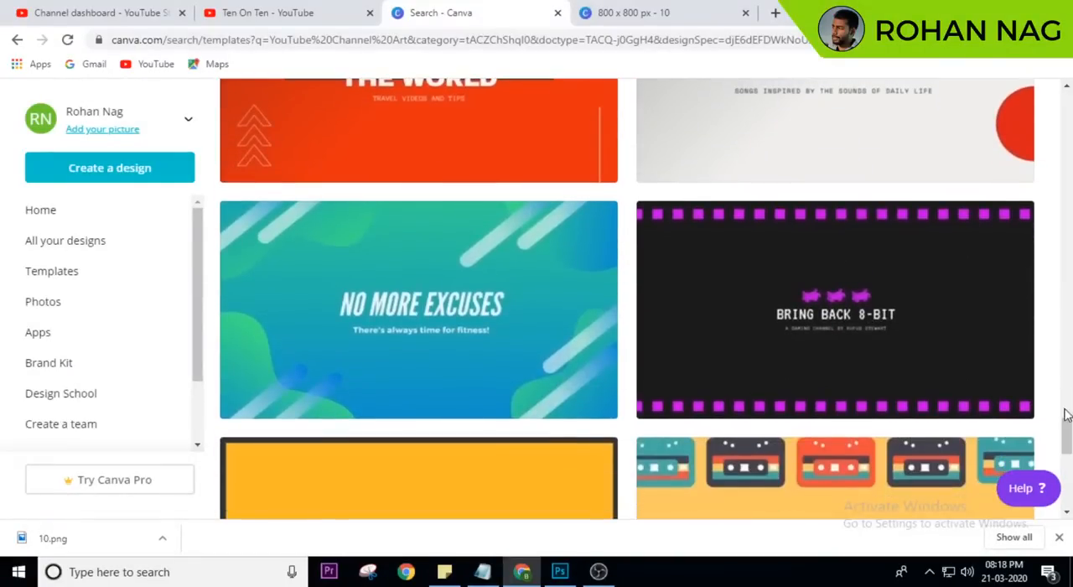
scroll(1067, 415, "down", 8)
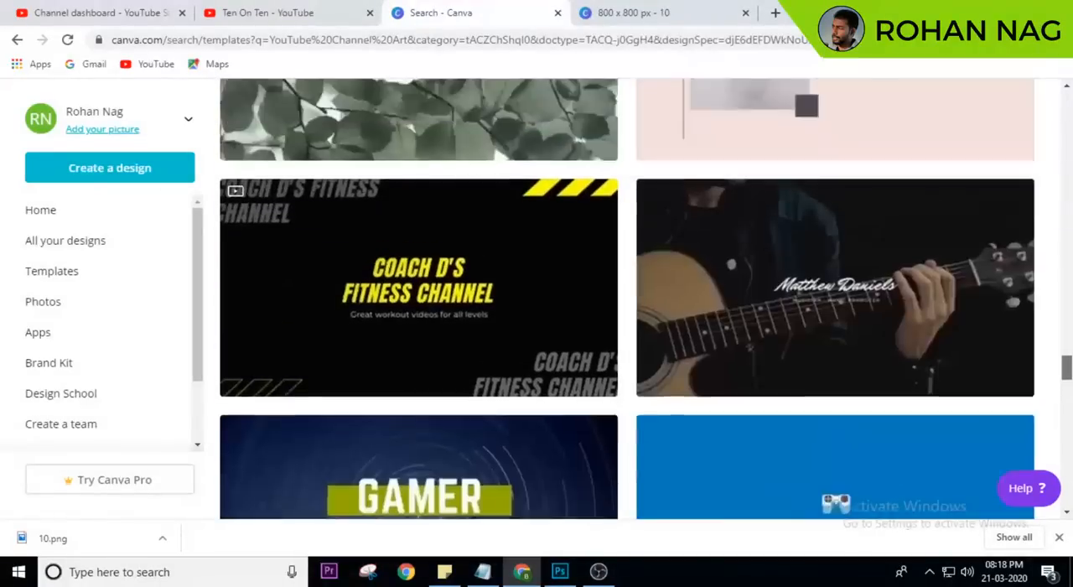
scroll(1067, 469, "down", 3)
scroll(1068, 477, "up", 8)
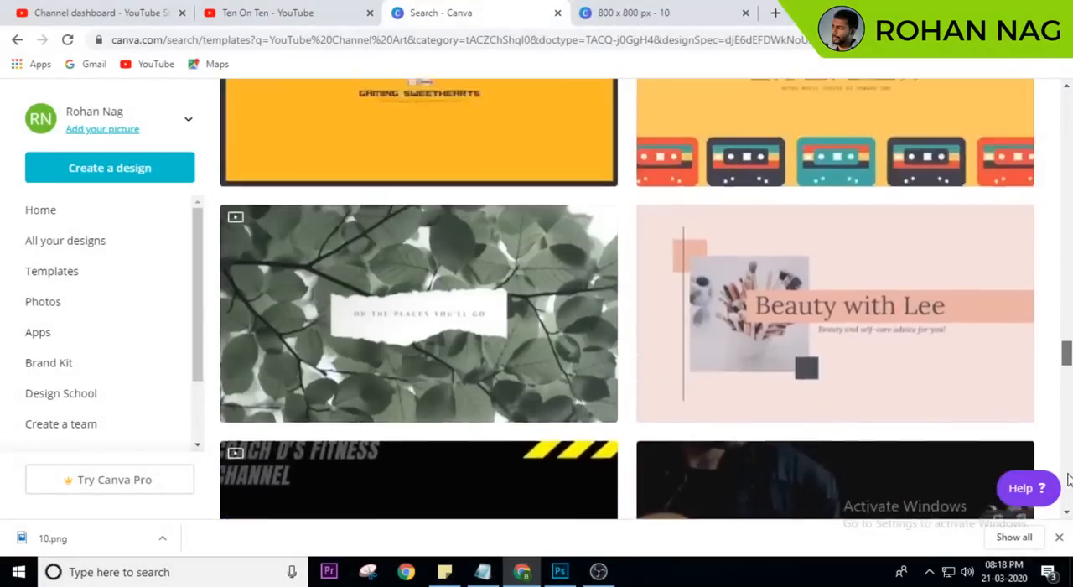
scroll(1068, 477, "up", 5)
left_click(441, 334)
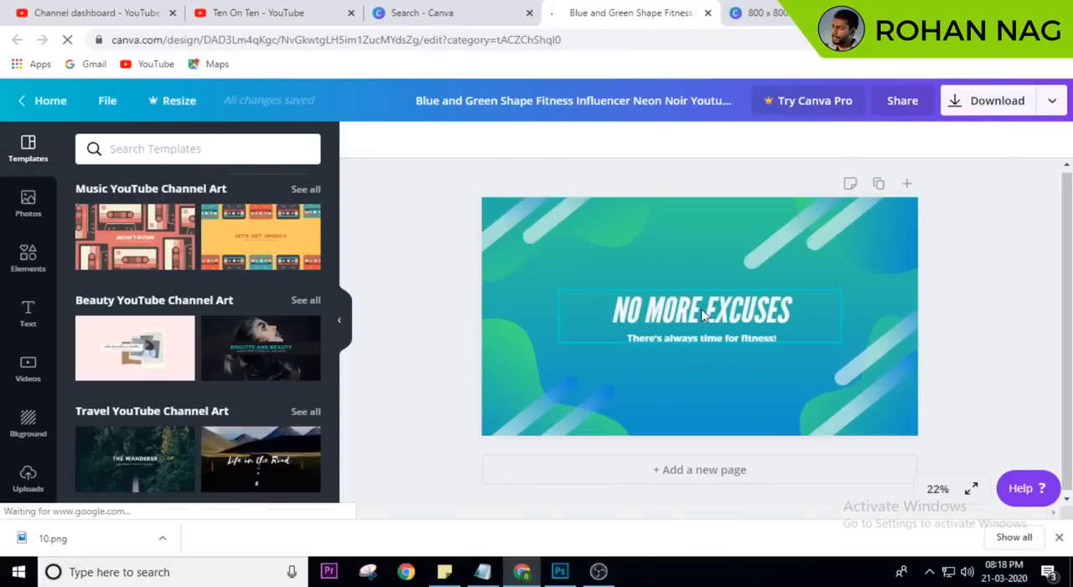
Step: Upload 10.png from the Downloads folder into the image uploads of the blue and green channel art design
left_click(702, 312)
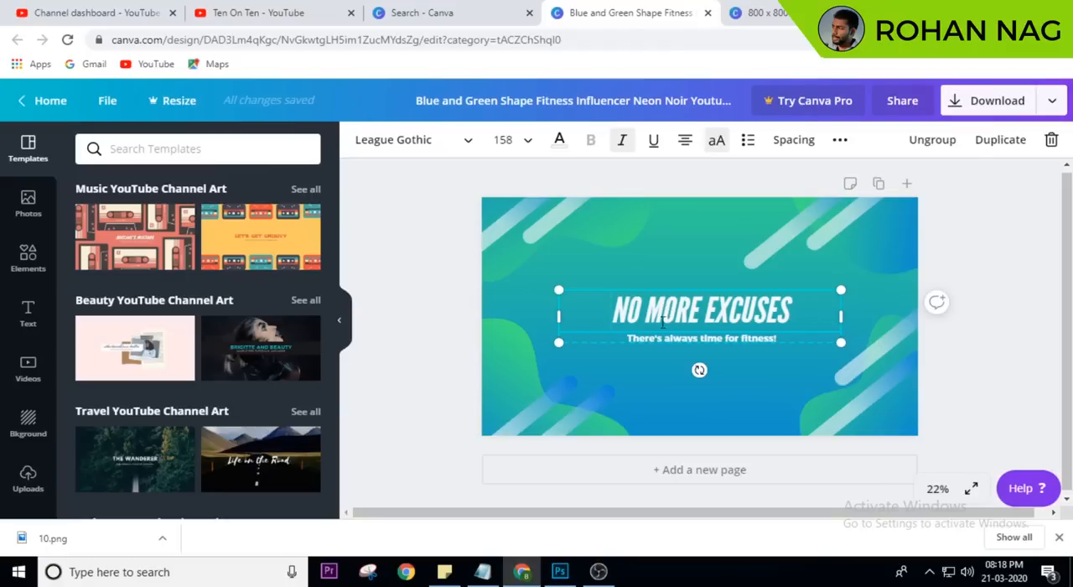
left_click(754, 12)
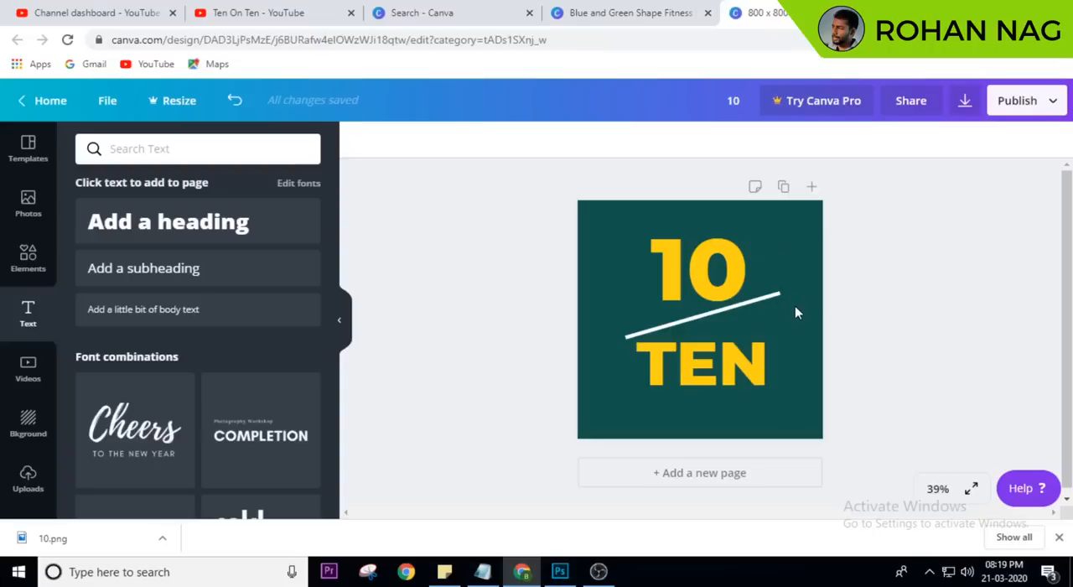
left_click(625, 12)
left_click(431, 13)
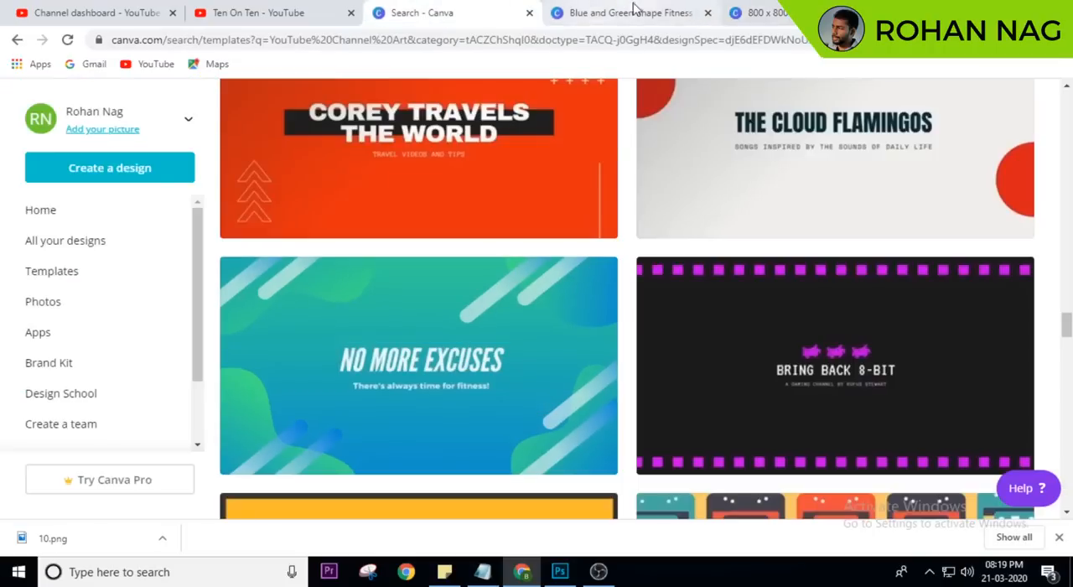
left_click(634, 10)
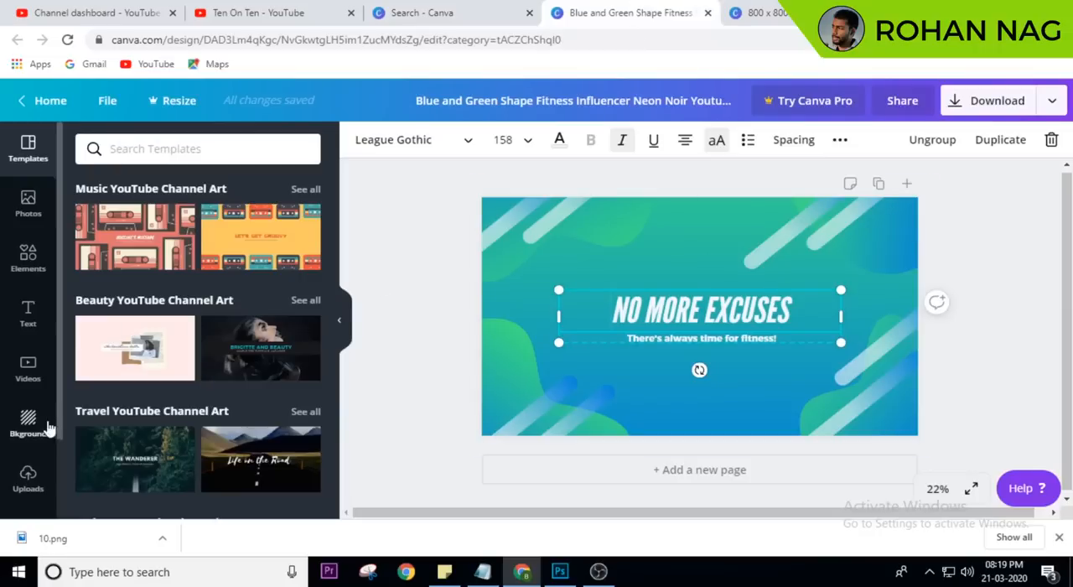
left_click(30, 479)
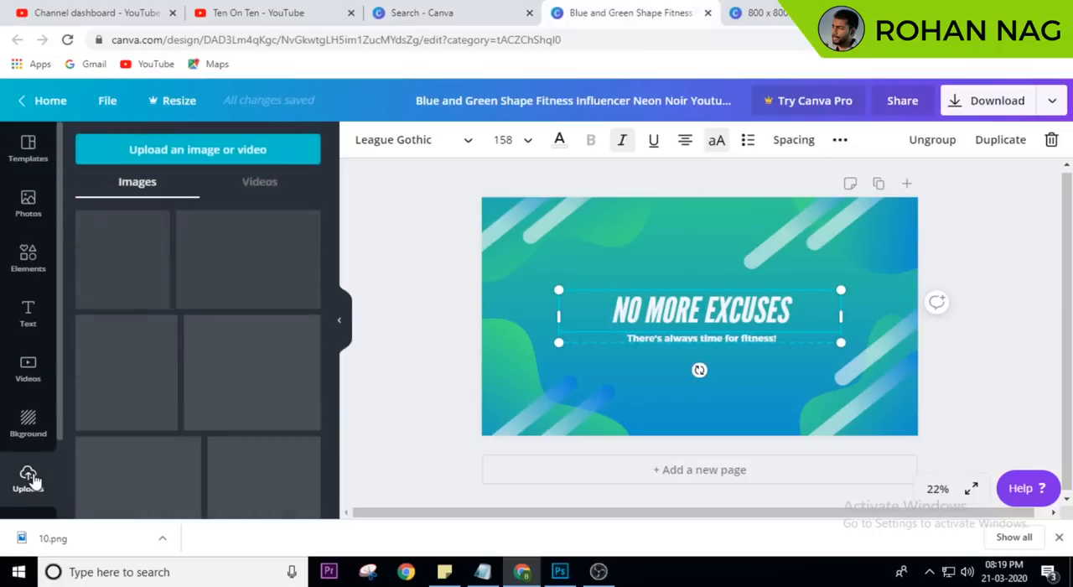
left_click(210, 149)
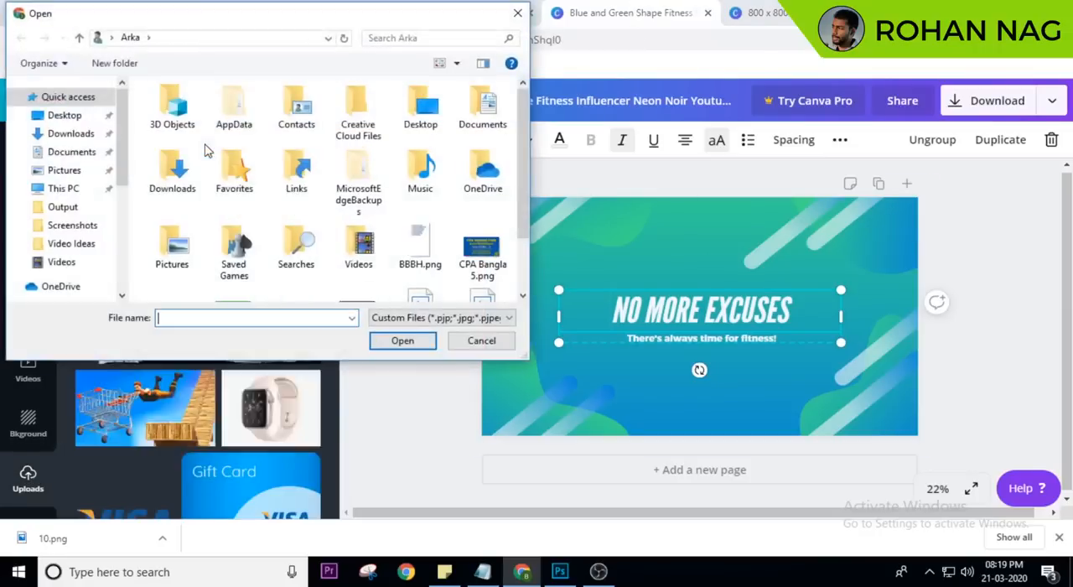
left_click(74, 134)
left_click(172, 144)
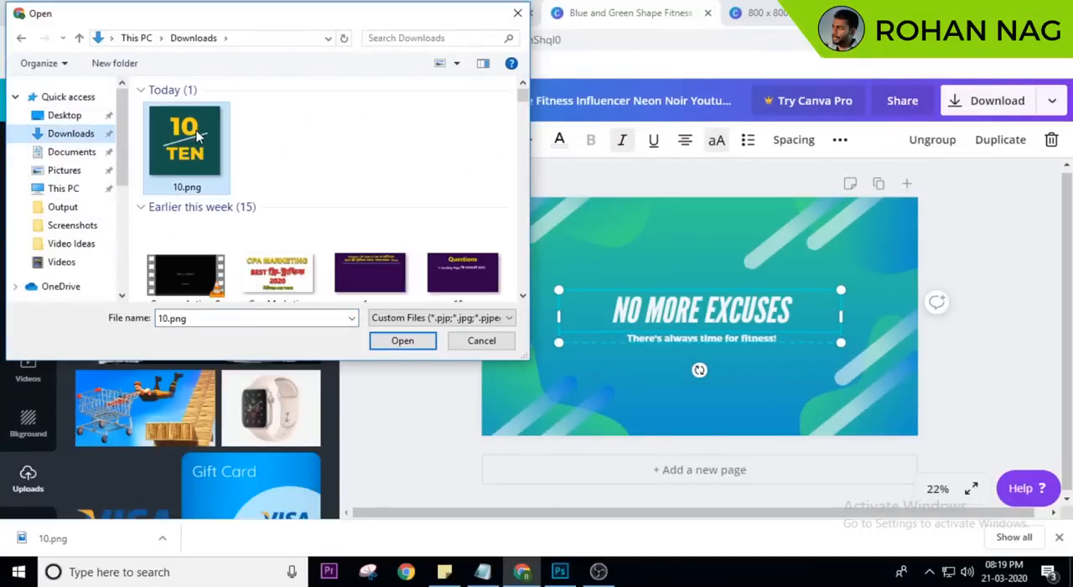
left_click(422, 343)
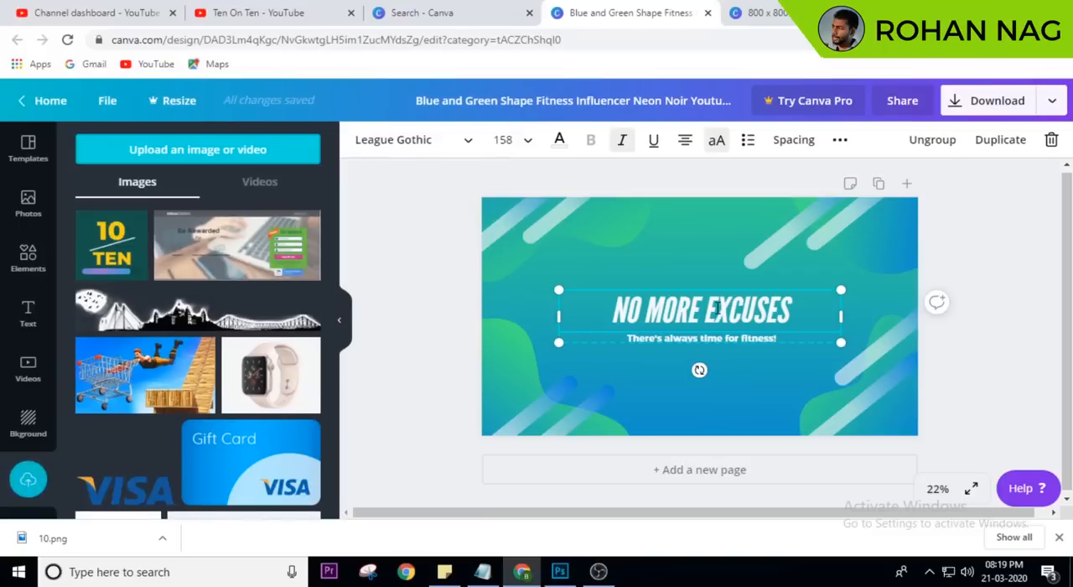
Step: Delete the tagline "There's always time for fitness!" from the channel art without removing the heading
left_click(781, 339)
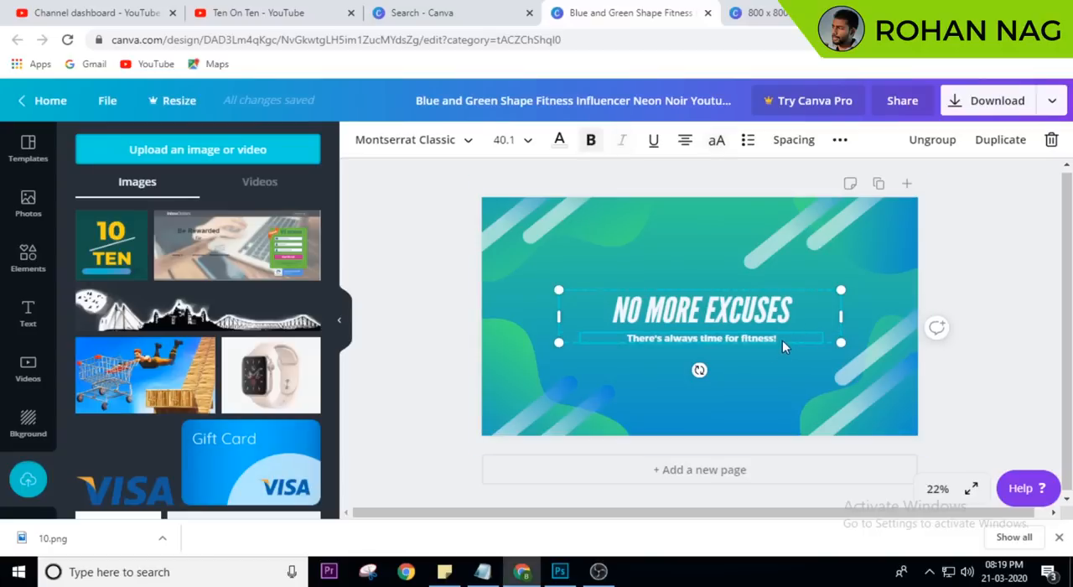
left_click(1050, 139)
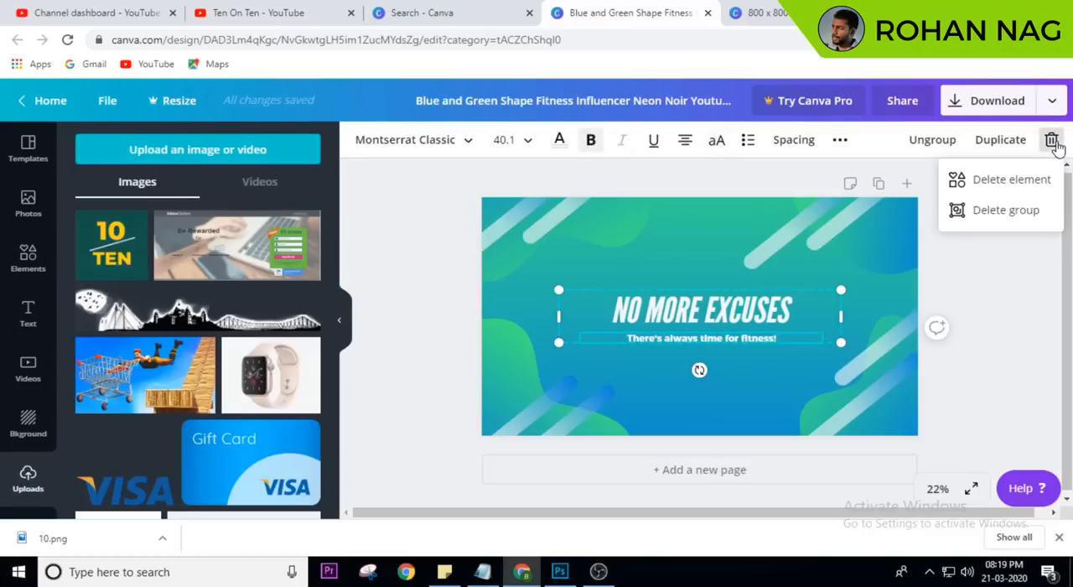
left_click(1028, 183)
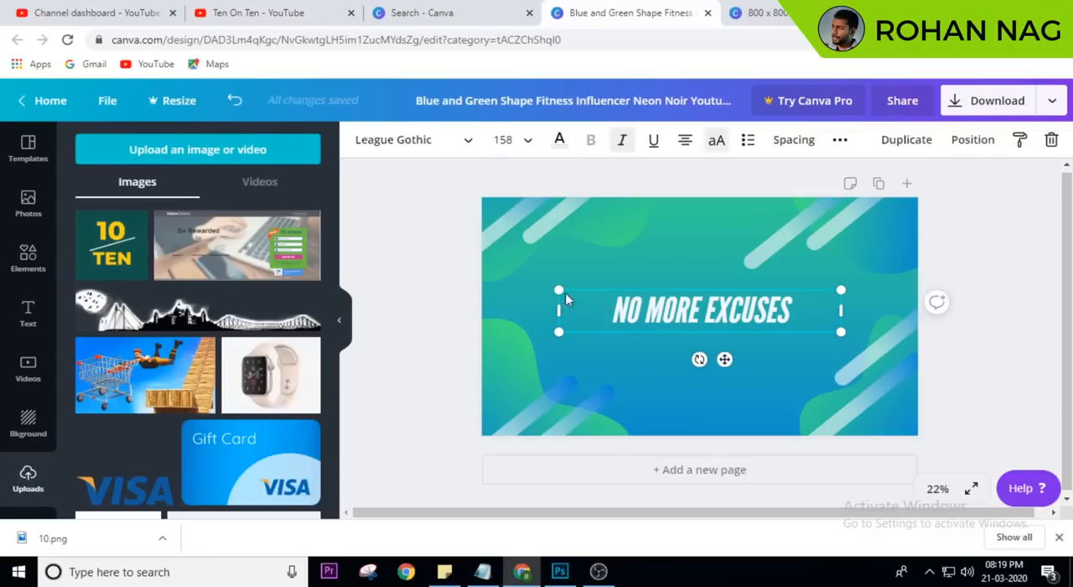
Step: Place the uploaded 10/TEN logo left of the banner's centre and remove the "NO MORE EXCUSES" heading
left_click_drag(92, 243, 559, 275)
left_click_drag(726, 245, 607, 328)
left_click(793, 313)
key("BackSpace")
key("BackSpace")
key("BackSpace")
key("BackSpace")
key("BackSpace")
key("BackSpace")
key("BackSpace")
key("BackSpace")
key("BackSpace")
key("BackSpace")
key("BackSpace")
key("BackSpace")
key("BackSpace")
key("BackSpace")
key("BackSpace")
left_click(540, 340)
Step: Browse the design elements and open the full collection of charts
left_click(28, 259)
left_click_drag(333, 243, 334, 402)
left_click(306, 390)
left_click_drag(334, 226, 374, 190)
left_click(112, 358)
left_click_drag(760, 268, 702, 313)
key("Delete")
Step: Add a multi-line chart to the middle of the banner, just right of the 10/TEN logo
left_click_drag(333, 210, 344, 242)
left_click(115, 371)
left_click_drag(722, 220, 726, 317)
Step: Recolour the line chart's three lines off-white, yellow and black
left_click(412, 139)
left_click(91, 346)
left_click(387, 140)
left_click(181, 410)
left_click(363, 143)
left_click(91, 220)
left_click_drag(226, 279, 92, 337)
Step: Resize and position the line chart so it sits beside the logo at matching height, and rearrange the diagonal background stripes
left_click_drag(722, 414, 723, 383)
left_click_drag(751, 342, 774, 313)
left_click_drag(873, 350, 826, 328)
left_click_drag(730, 308, 735, 319)
left_click(868, 239)
left_click_drag(785, 239, 604, 243)
left_click(731, 327)
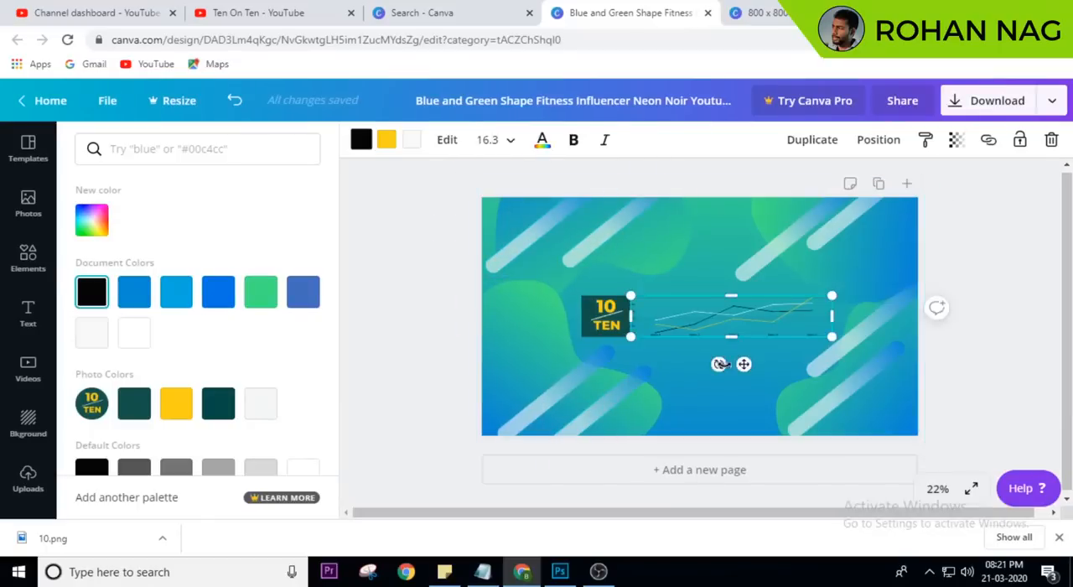
Step: Add a subheading reading "Rank Anything", colour it red and centre it over the line chart
left_click(706, 389)
left_click(28, 314)
left_click(145, 268)
type("Rank Anything")
left_click(558, 143)
left_click_drag(749, 316, 783, 316)
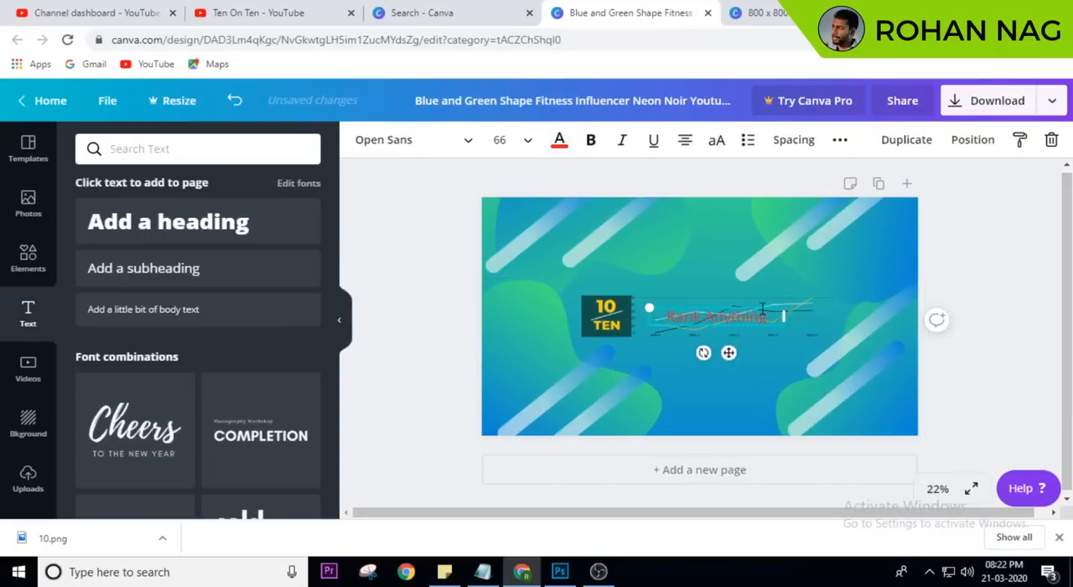
left_click(786, 360)
left_click(1057, 339)
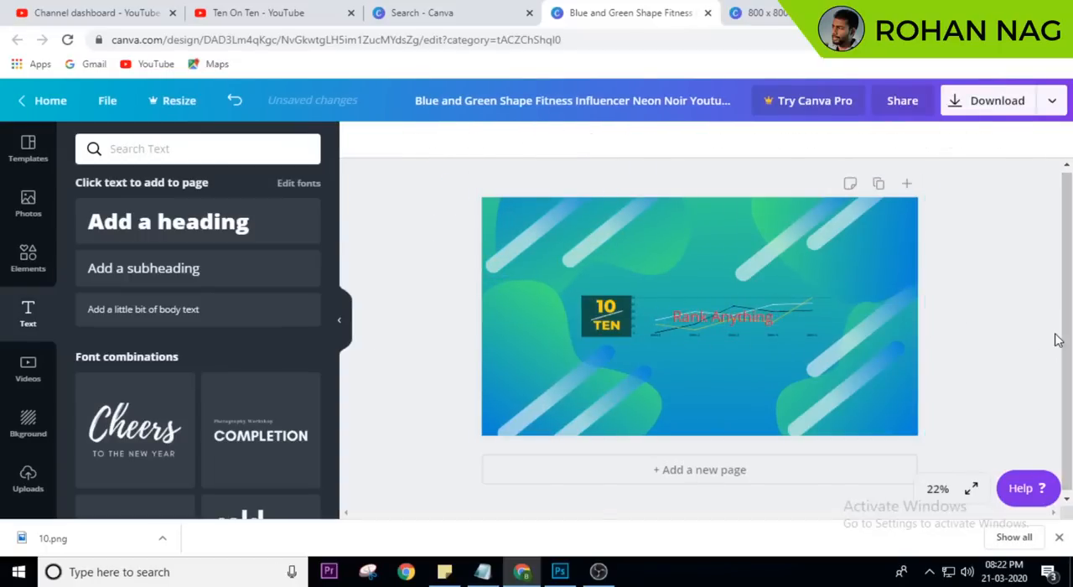
Step: Download the channel art as a PNG and dismiss the referral offer
left_click(953, 101)
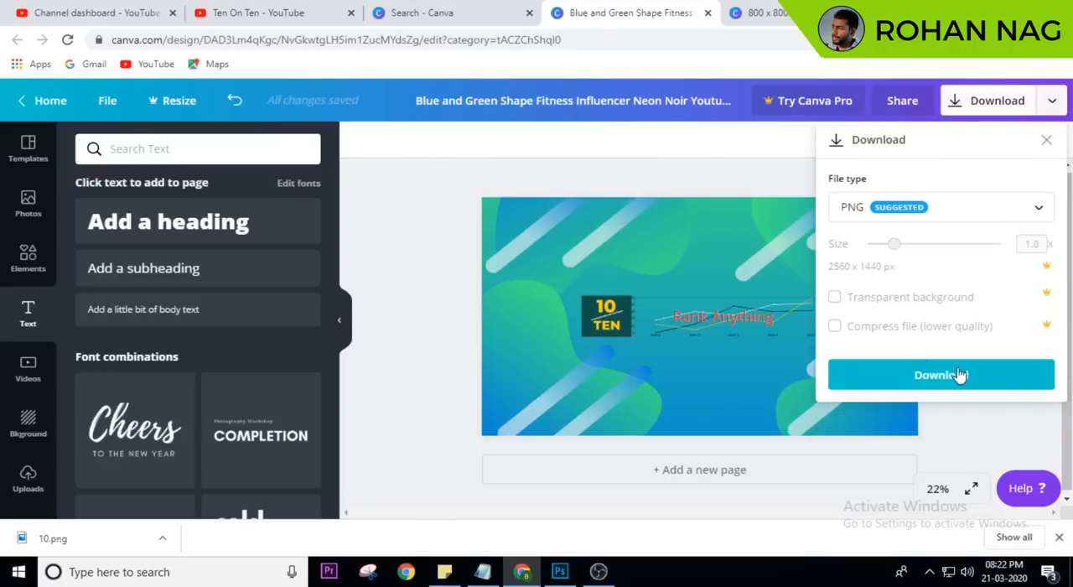
left_click(956, 376)
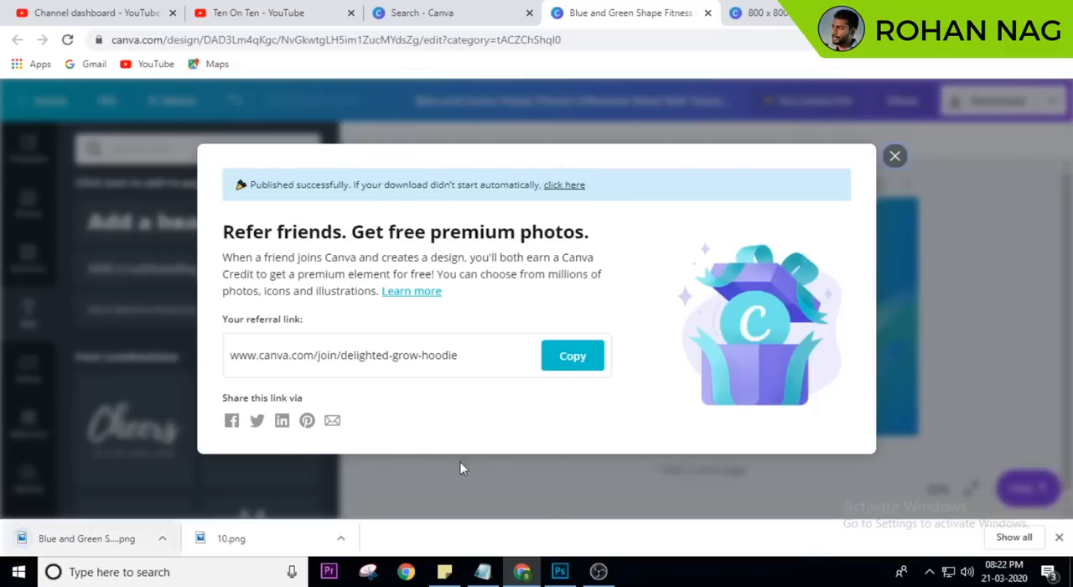
left_click(895, 159)
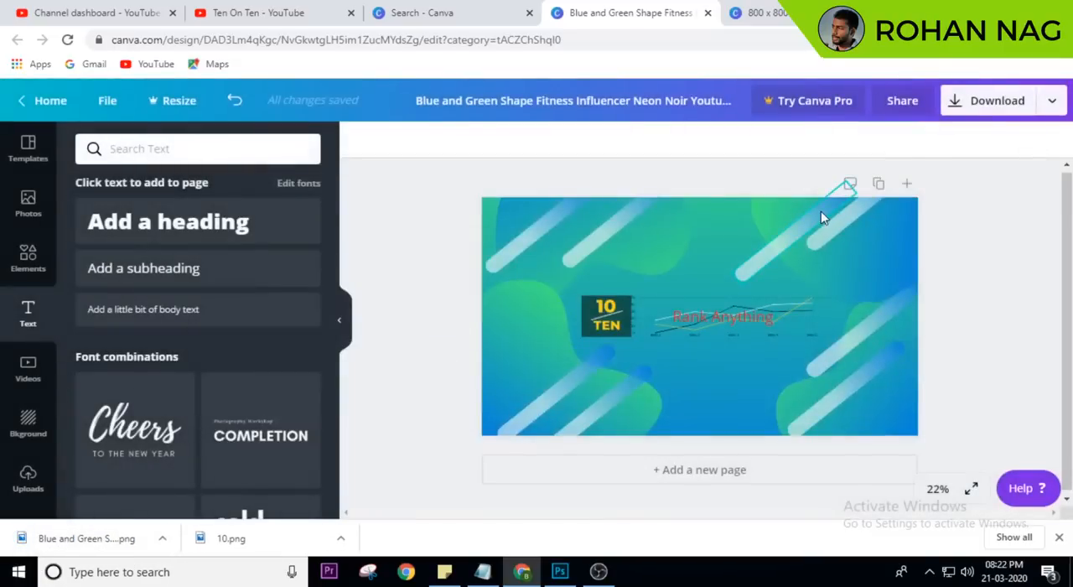
Step: Check the video watermark size requirement in YouTube Studio's branding settings, and create a new 150 × 150 px design in Canva
left_click(86, 13)
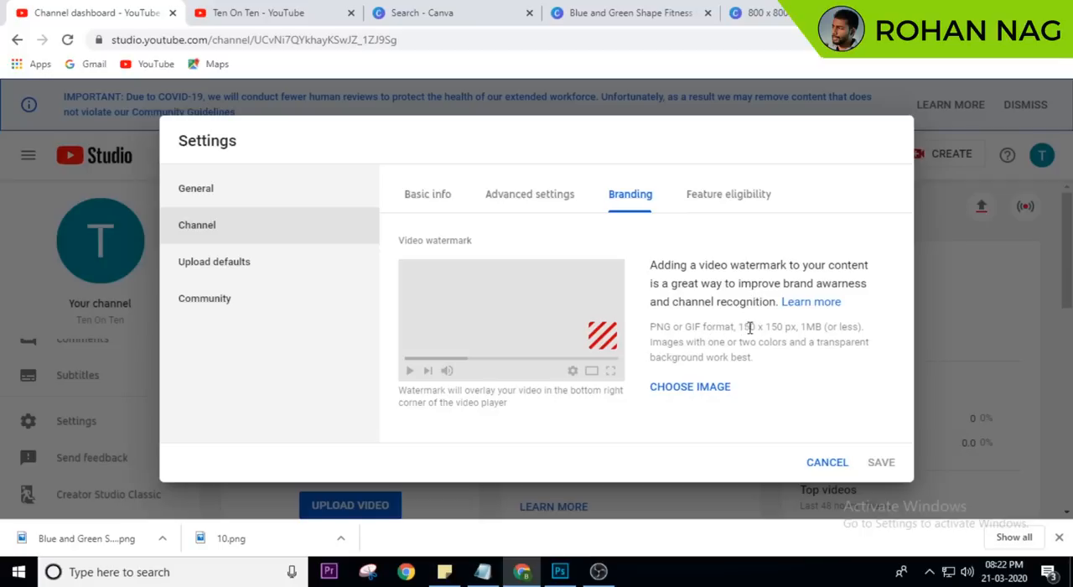
left_click_drag(742, 326, 780, 326)
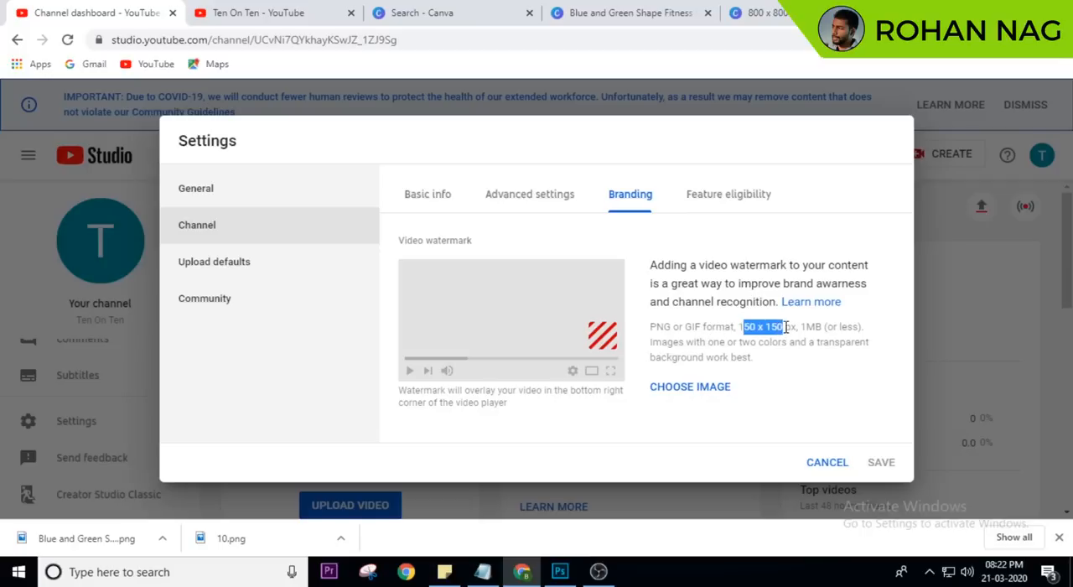
left_click(785, 326)
left_click_drag(778, 326, 743, 328)
left_click(762, 13)
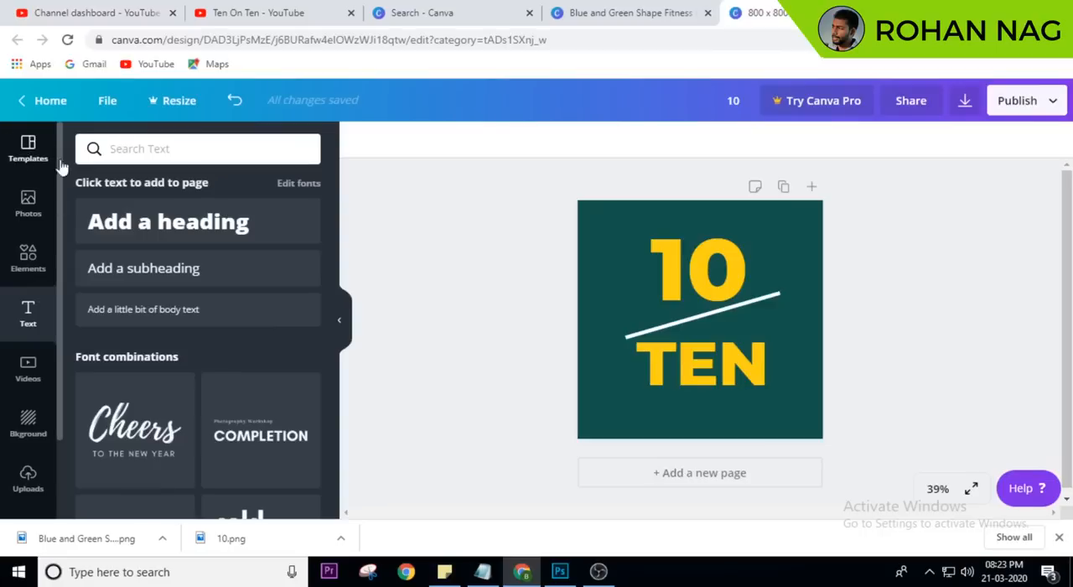
left_click(47, 101)
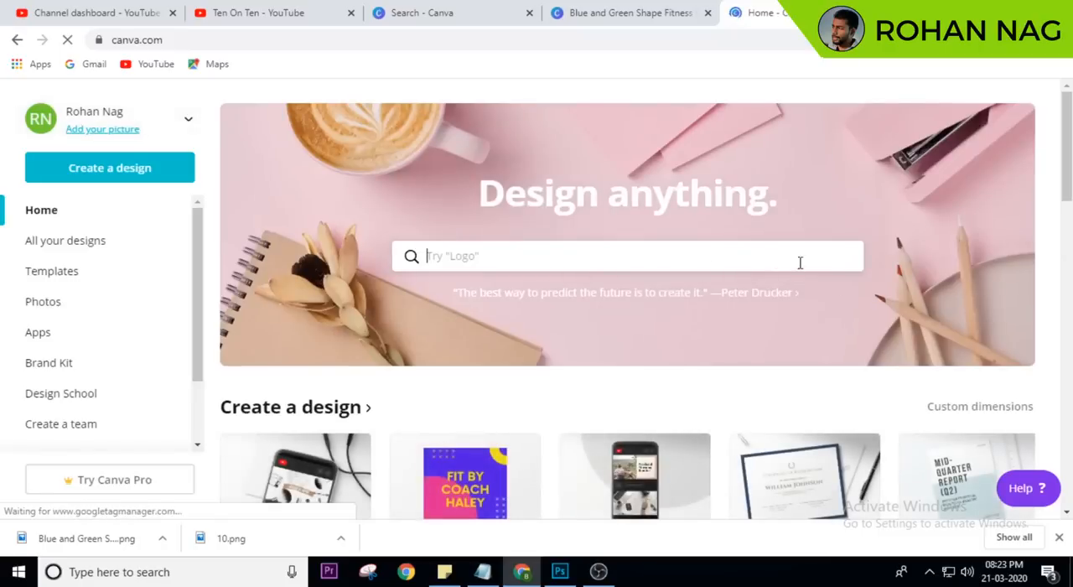
left_click(972, 407)
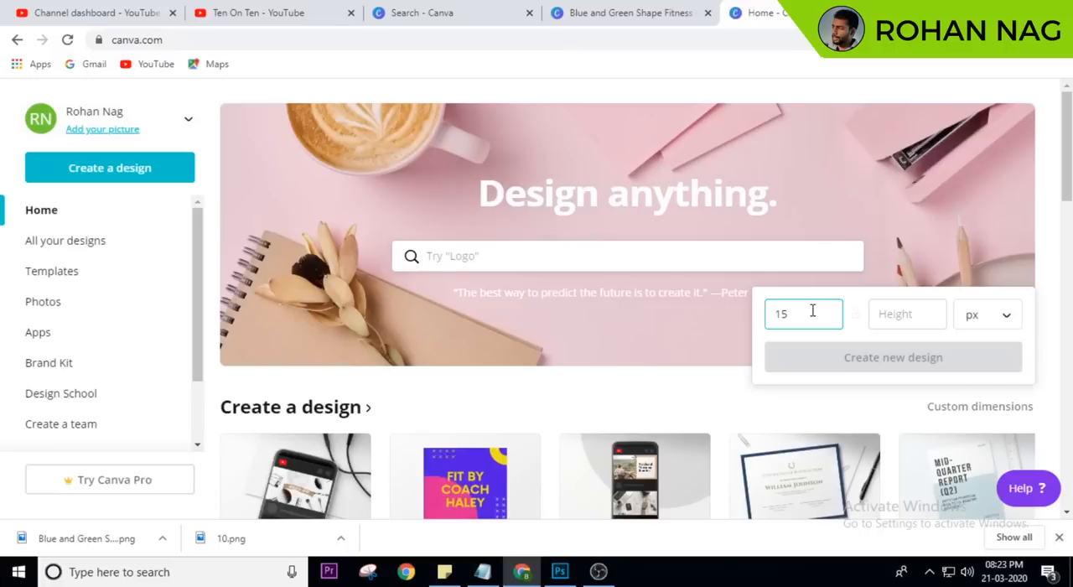
left_click(892, 317)
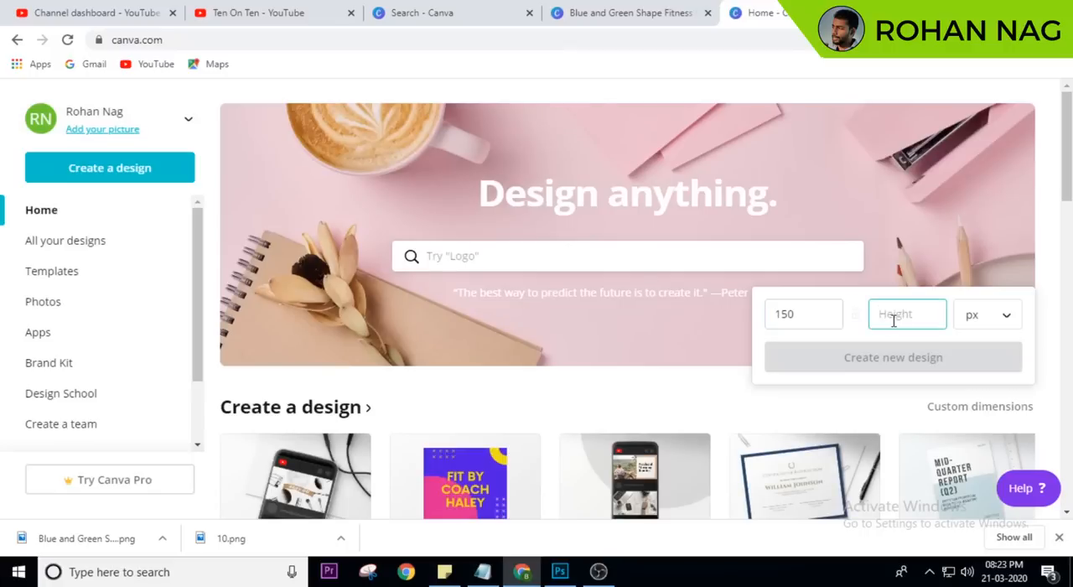
type("150")
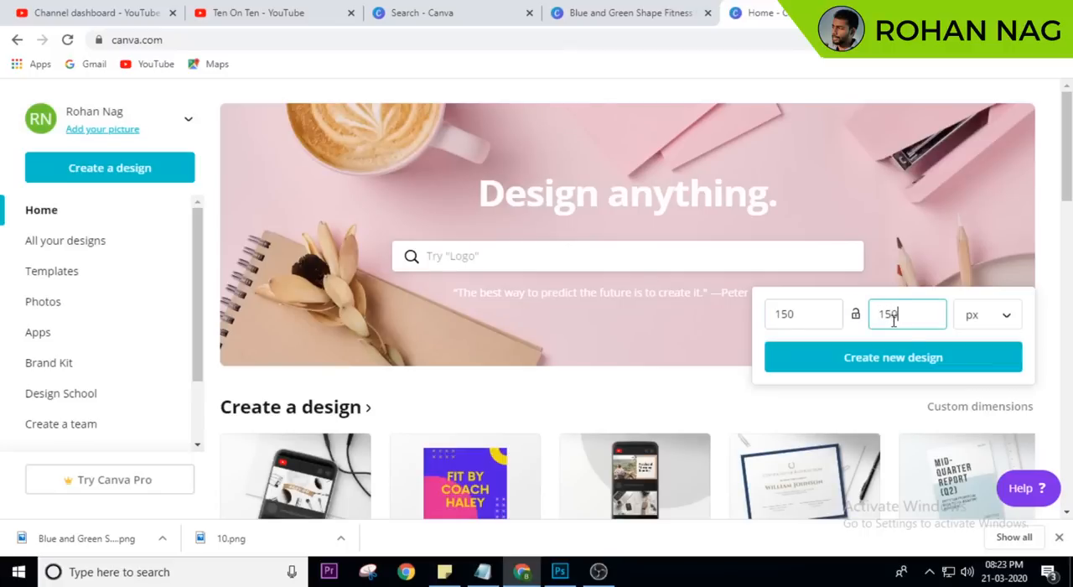
left_click(914, 362)
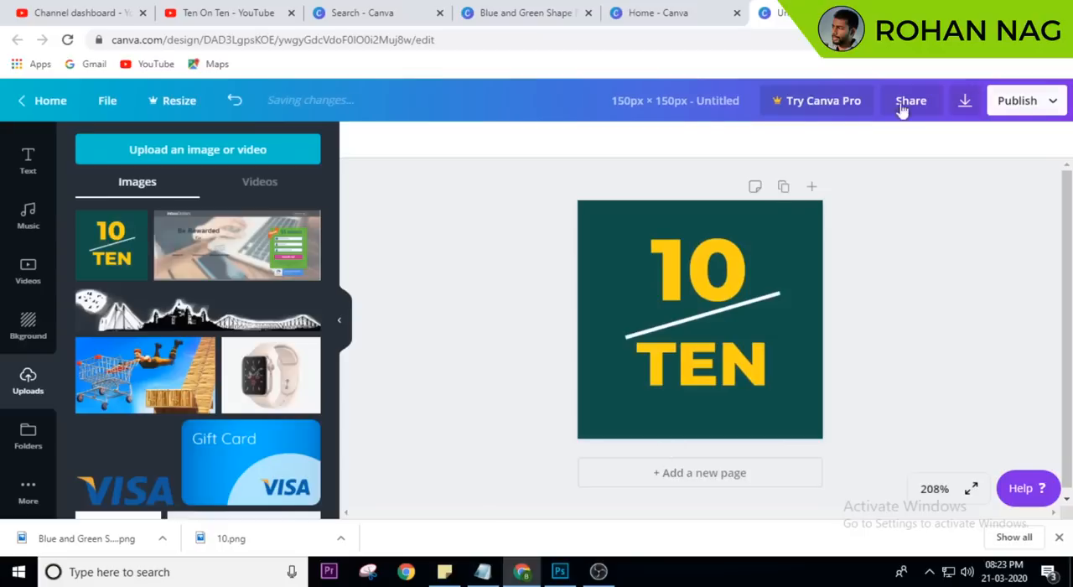
Step: Download the 150 × 150 px 10/TEN watermark design as a PNG and switch to YouTube Studio
left_click(963, 102)
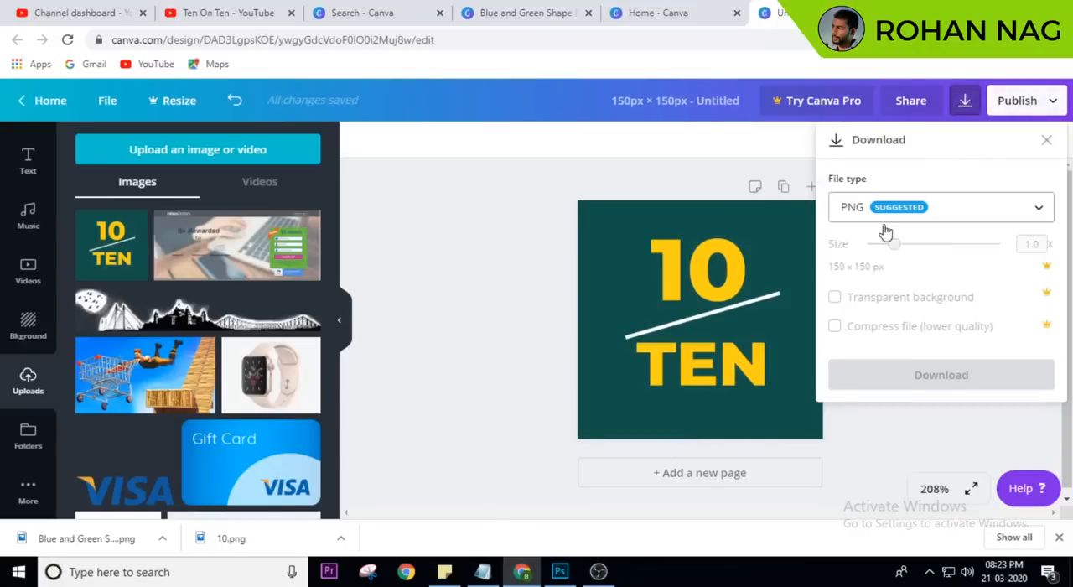
left_click(952, 379)
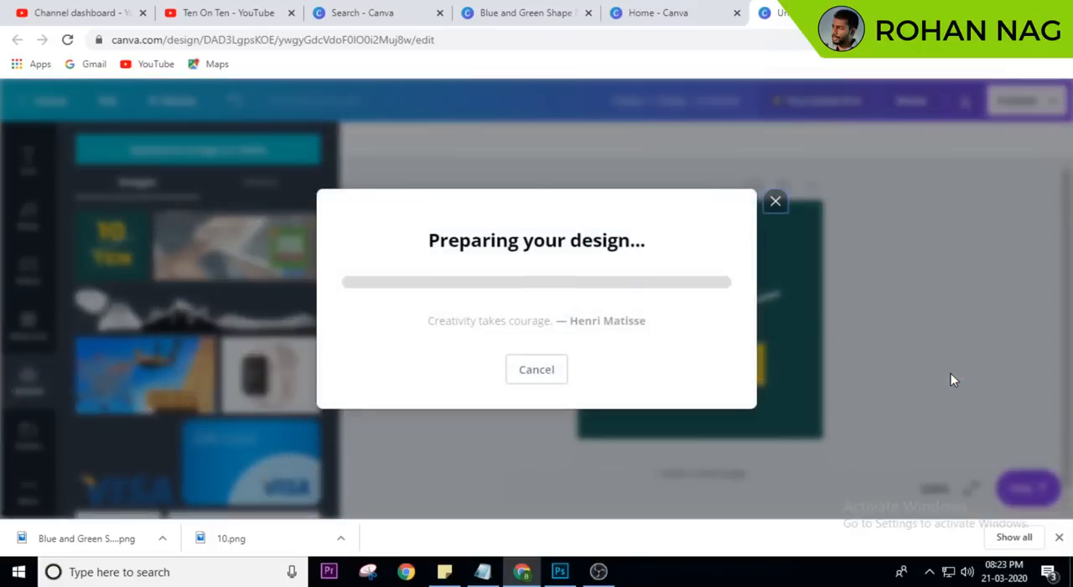
left_click(87, 12)
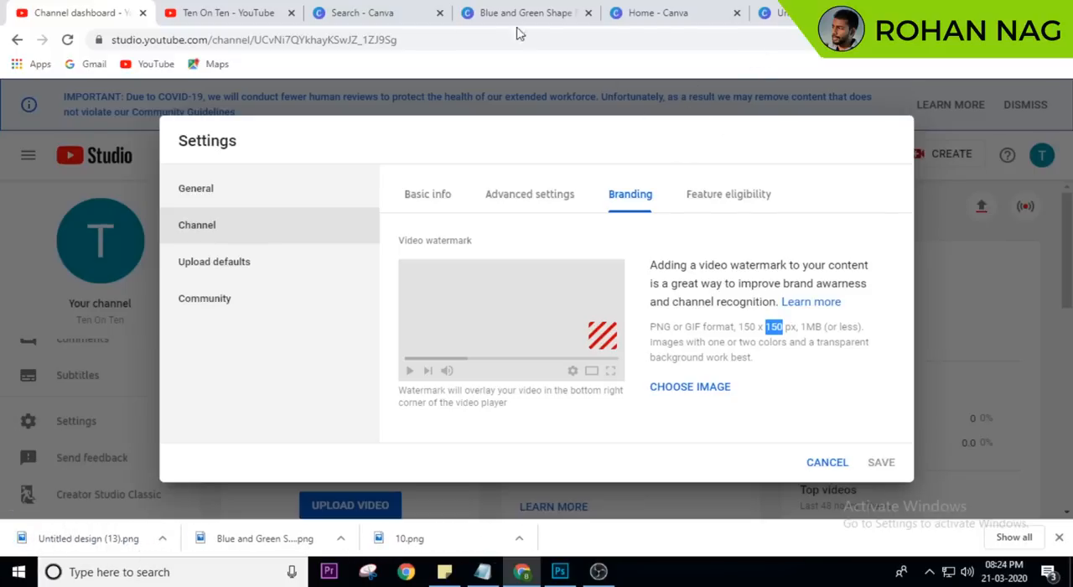
Step: Close all the Canva tabs, keeping only the YouTube Studio and Ten On Ten channel pages open
left_click(784, 12)
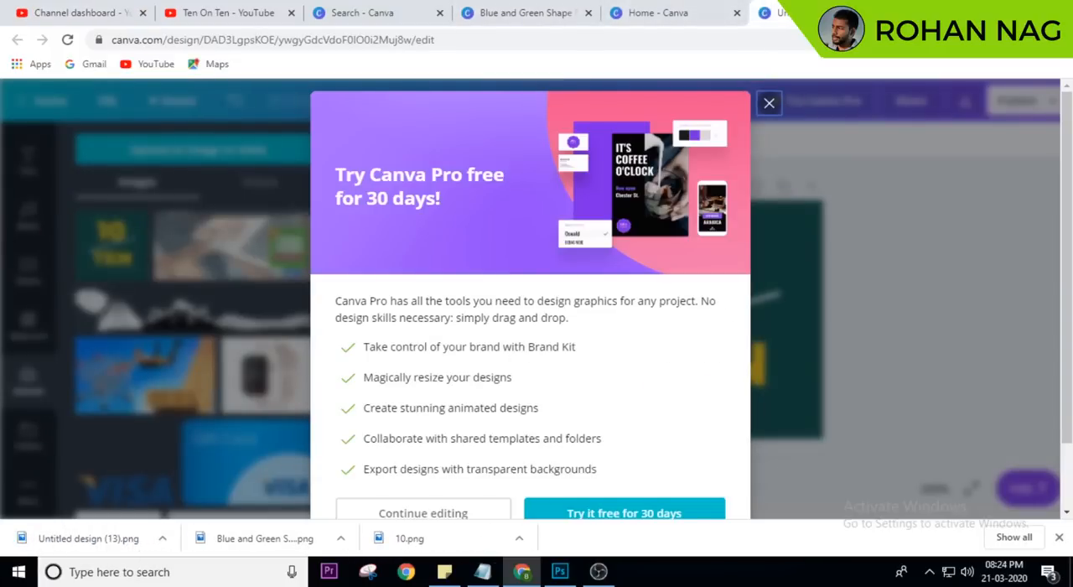
left_click(885, 13)
left_click(885, 12)
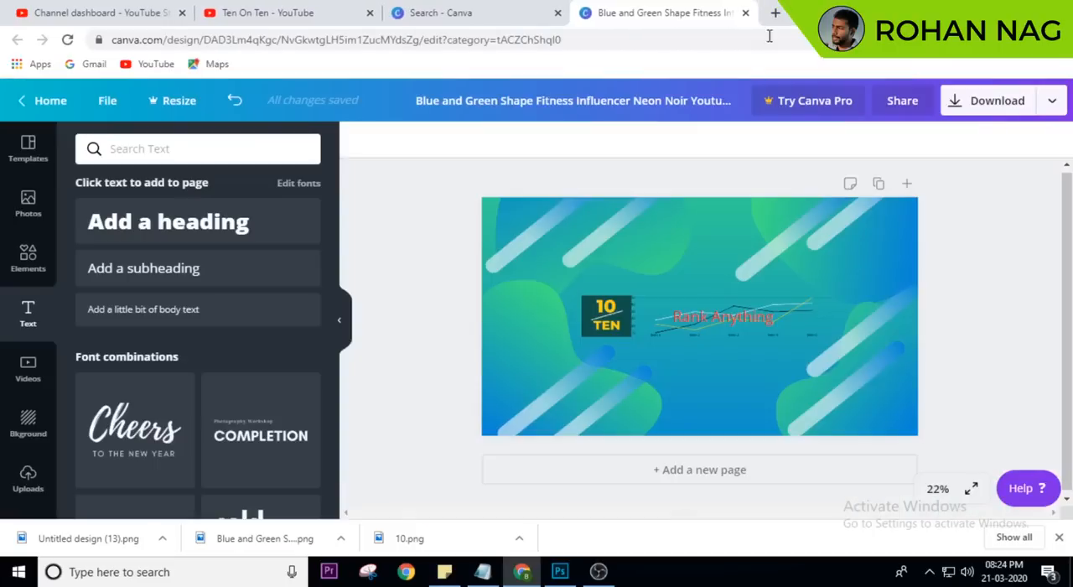
left_click(745, 13)
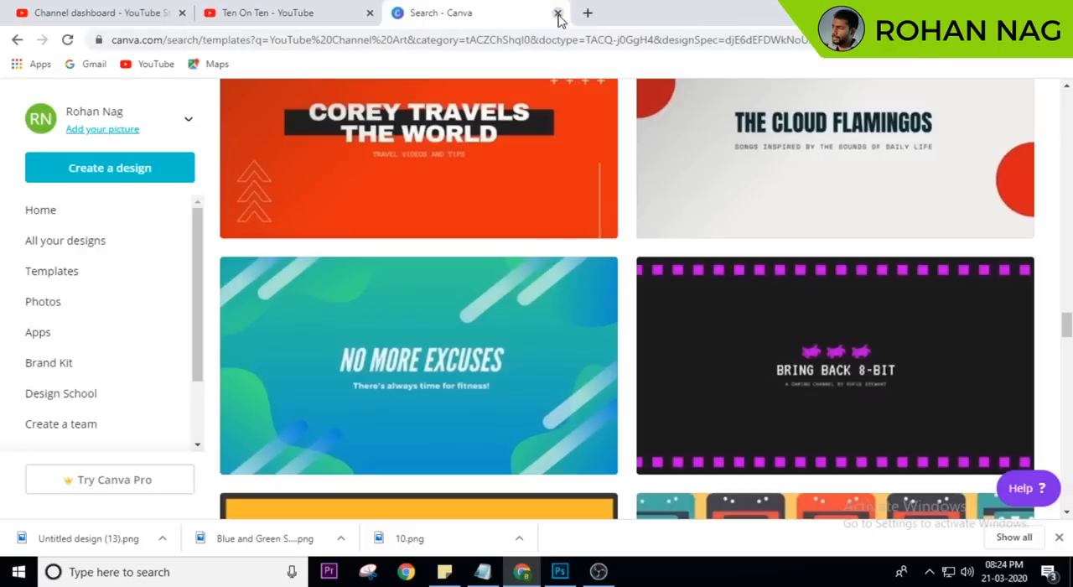
left_click(557, 13)
Step: Open the Downloads folder in a maximised File Explorer window to view the downloaded icon, channel art and watermark files
key("super+d")
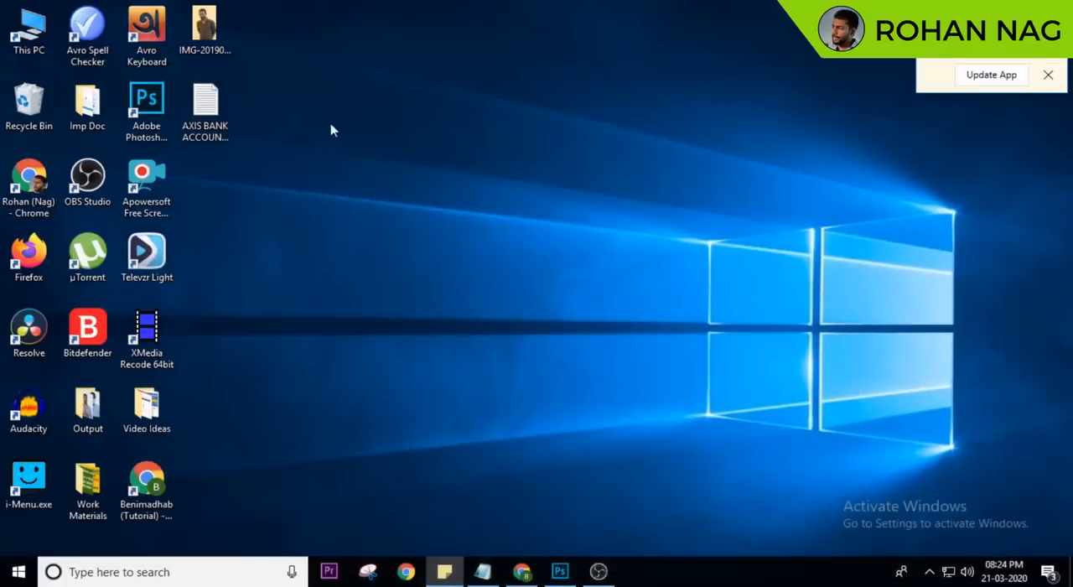
key("super+e")
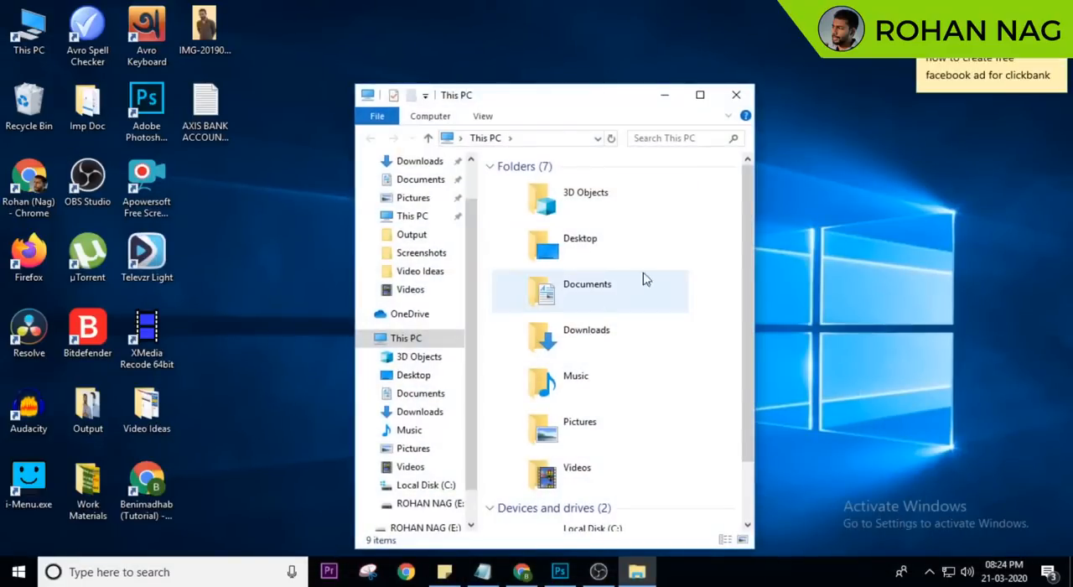
double_click(582, 338)
left_click(704, 97)
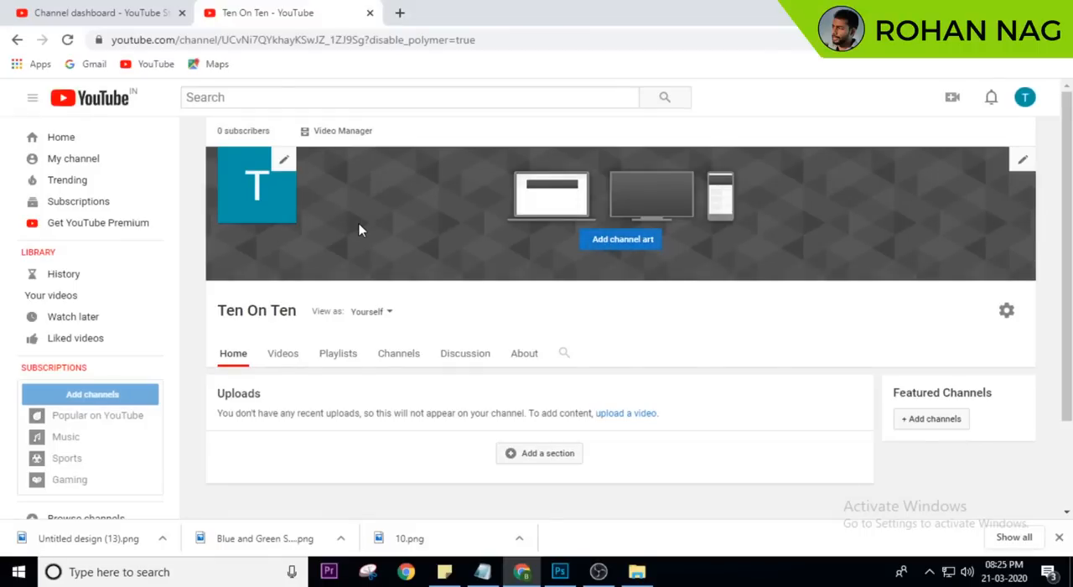
left_click(521, 572)
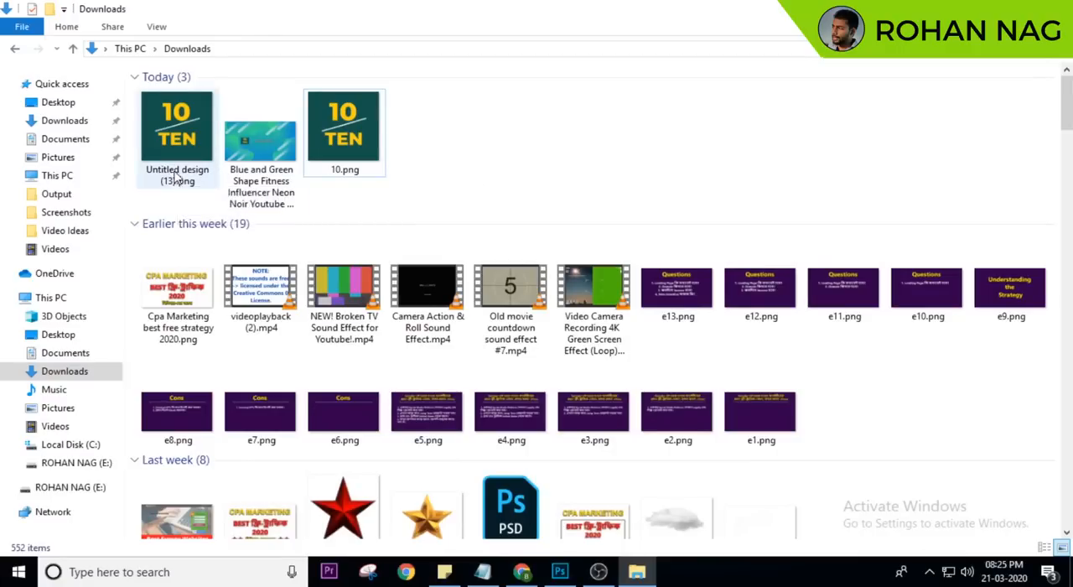
Step: Rename the downloaded icon file 10.png as "Ten on Ten Channel Logo"
left_click(364, 170)
left_click(347, 172)
type("Ten on")
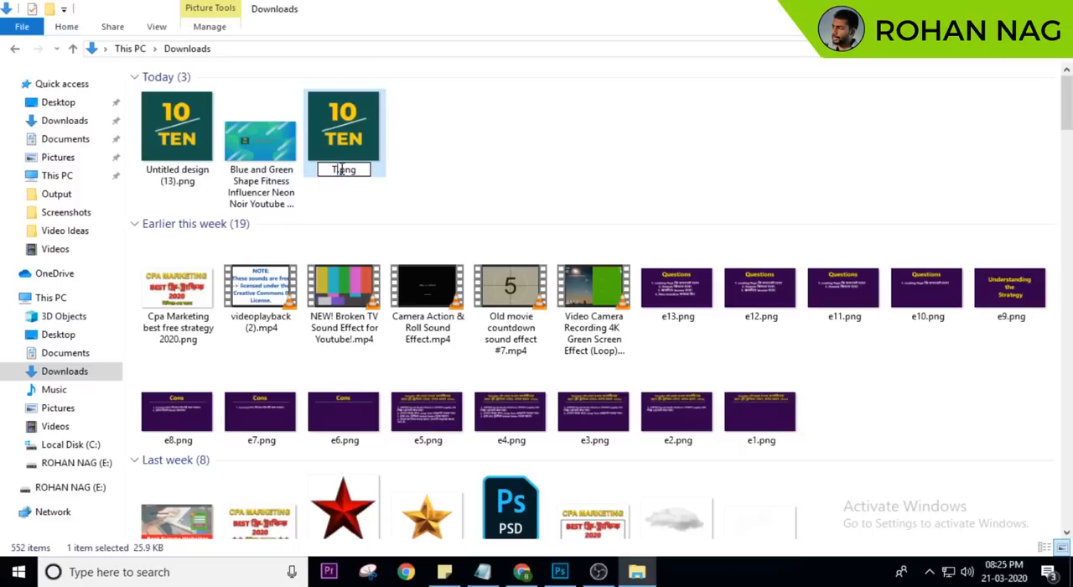
type(" Ten Channel")
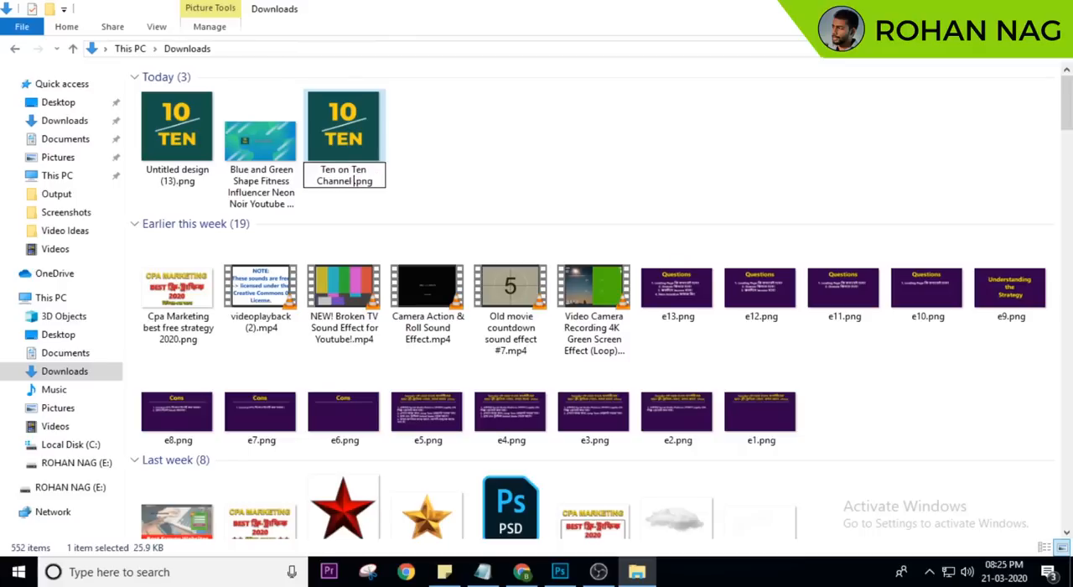
type(" Logo")
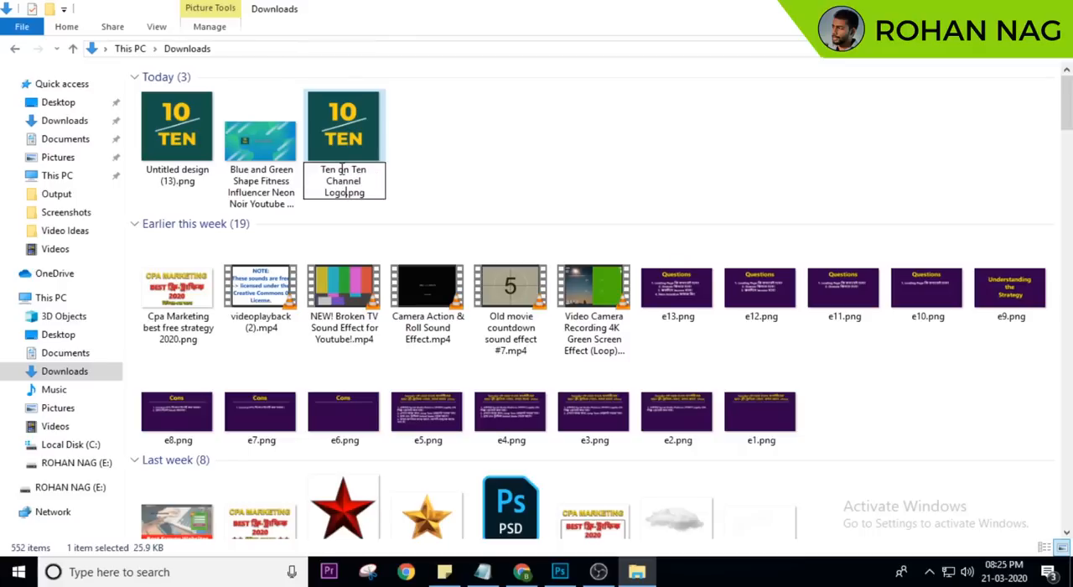
left_click(458, 207)
Step: Rename the downloaded blue and green banner image as "Ten on Ten Channel Art"
left_click(266, 177)
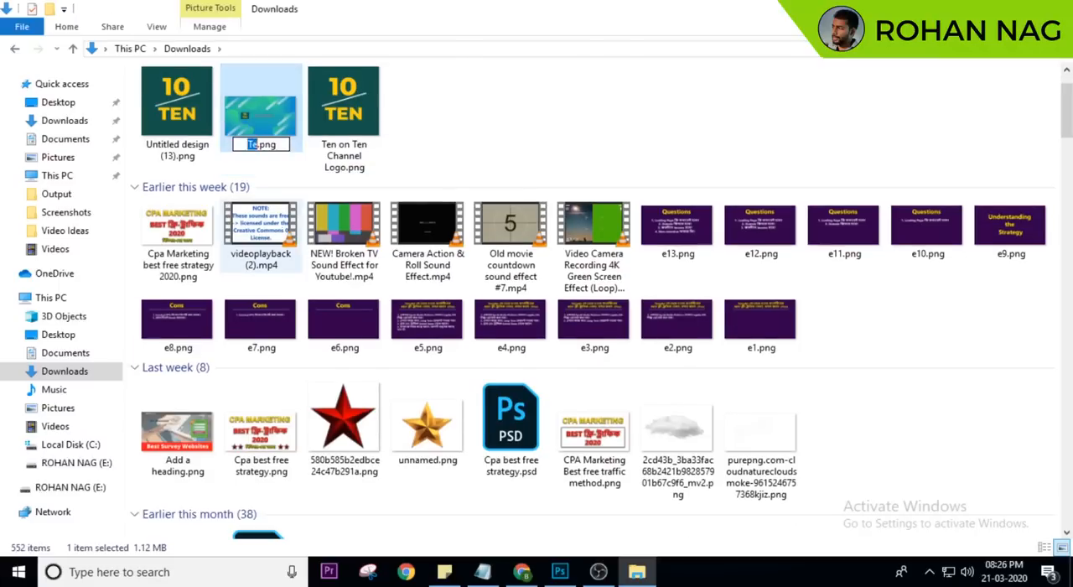
type("Ten on Ten")
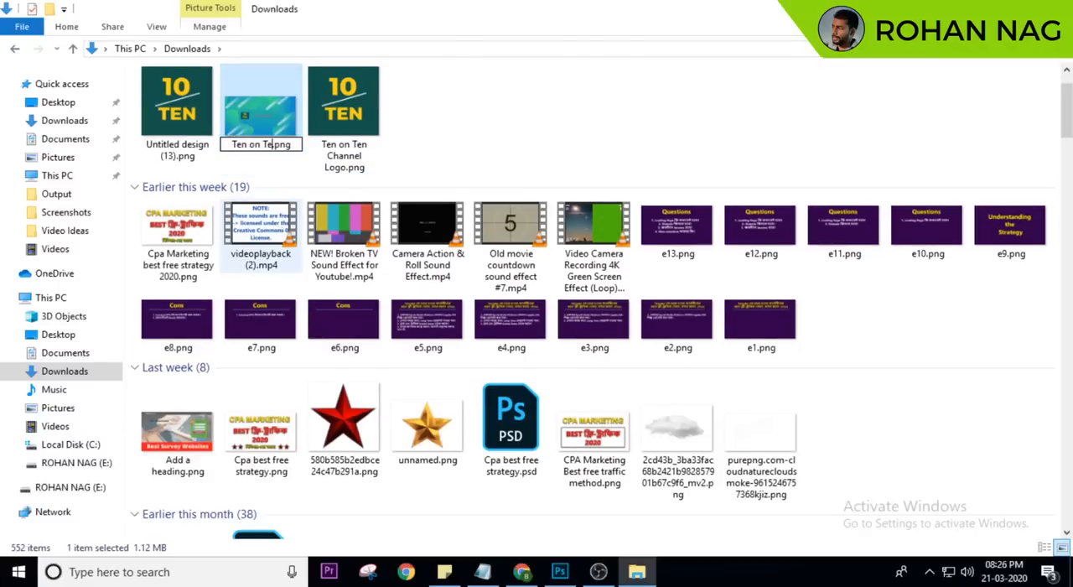
type(" Channel")
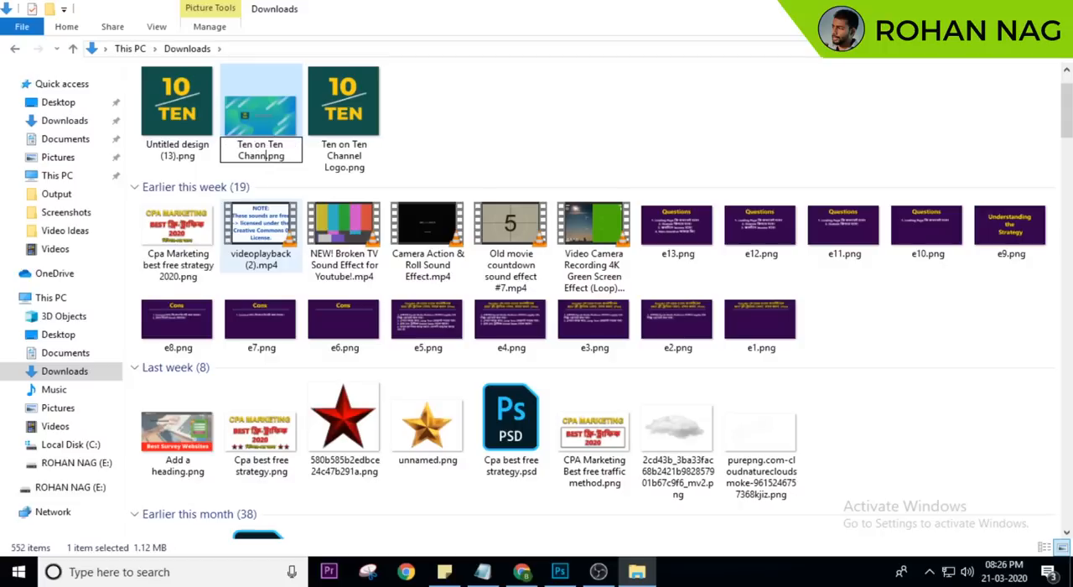
type(" Art")
key("Return")
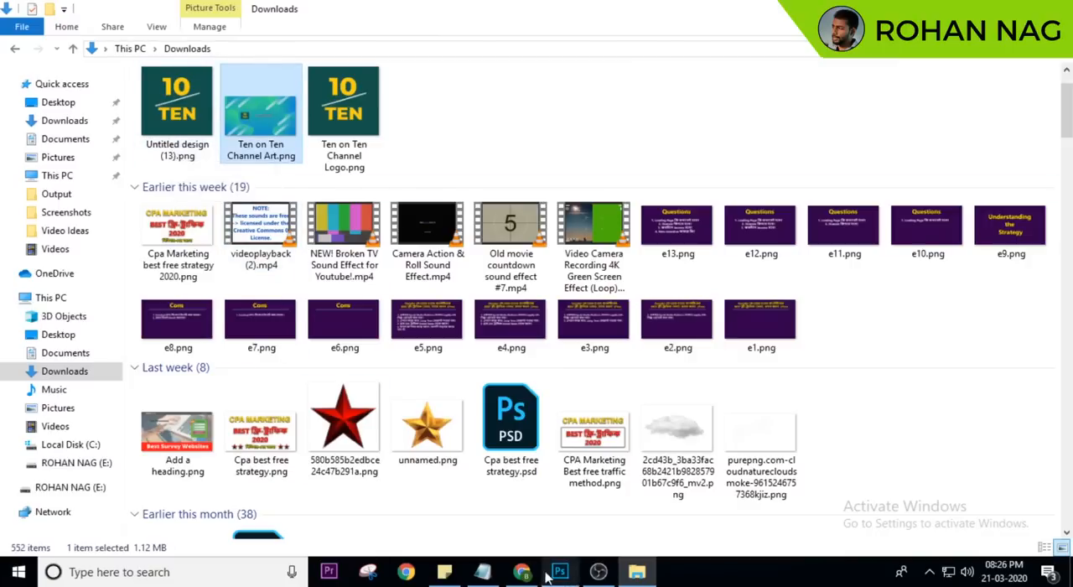
Step: Check the watermark settings in YouTube Studio, and rename Untitled design (13).png in Downloads as "ten on Ten Channel Brand Watermark"
left_click(514, 571)
left_click(94, 15)
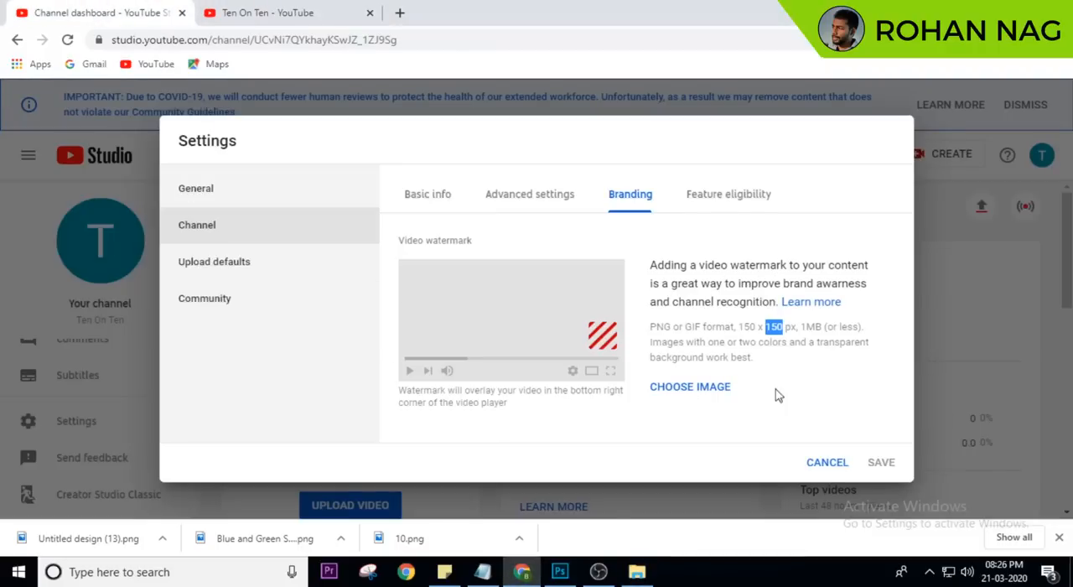
left_click(639, 573)
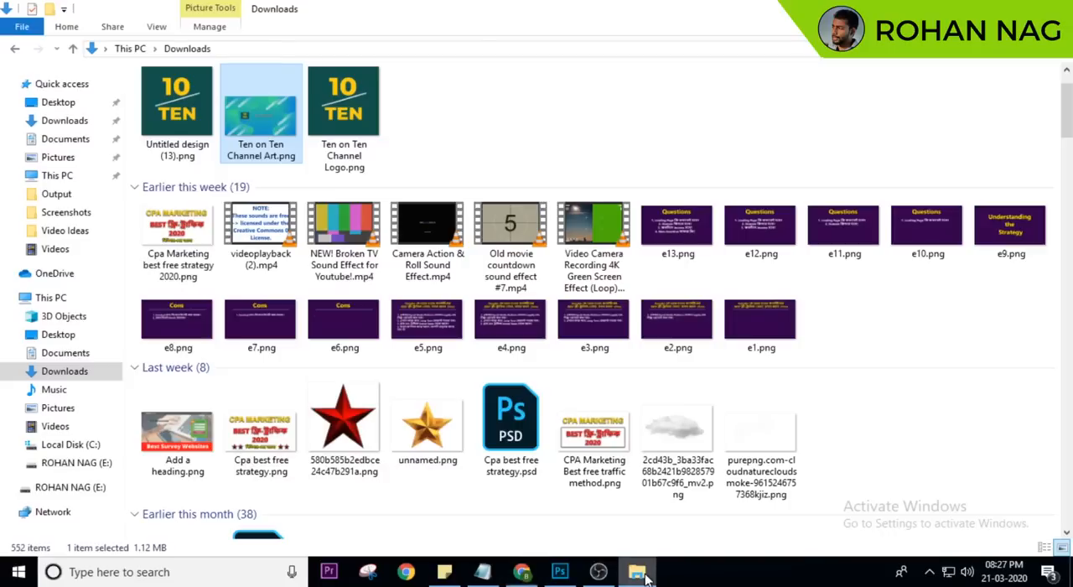
left_click(186, 154)
right_click(186, 153)
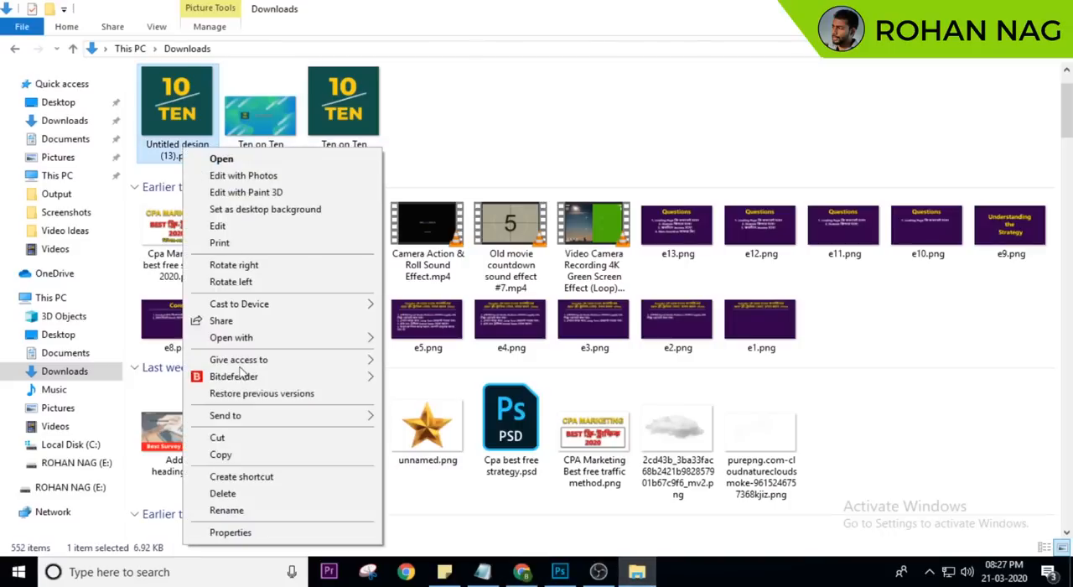
left_click(238, 506)
type("ten on Ten")
type(" Channel Brand Watermark")
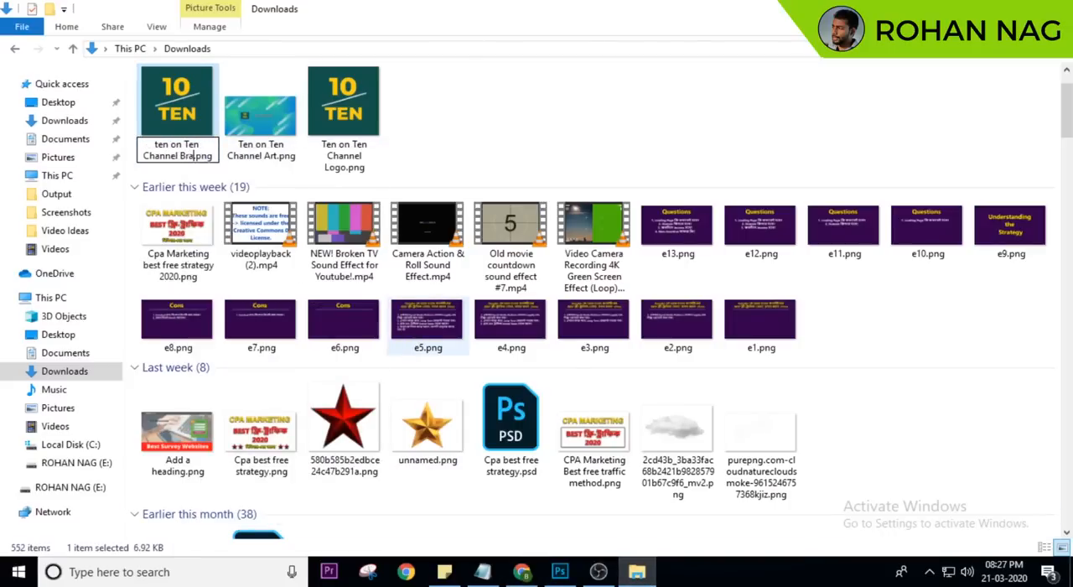
key("Return")
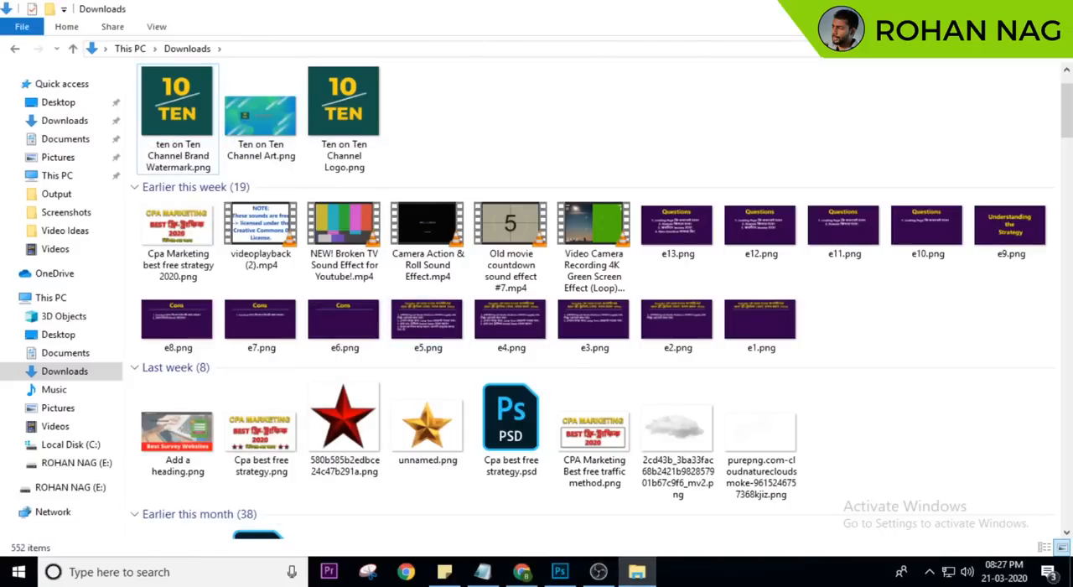
Step: Upload the Channel Brand Watermark image as YouTube Studio's video watermark, set its display time to Entire video, and save the settings
key("alt+Tab")
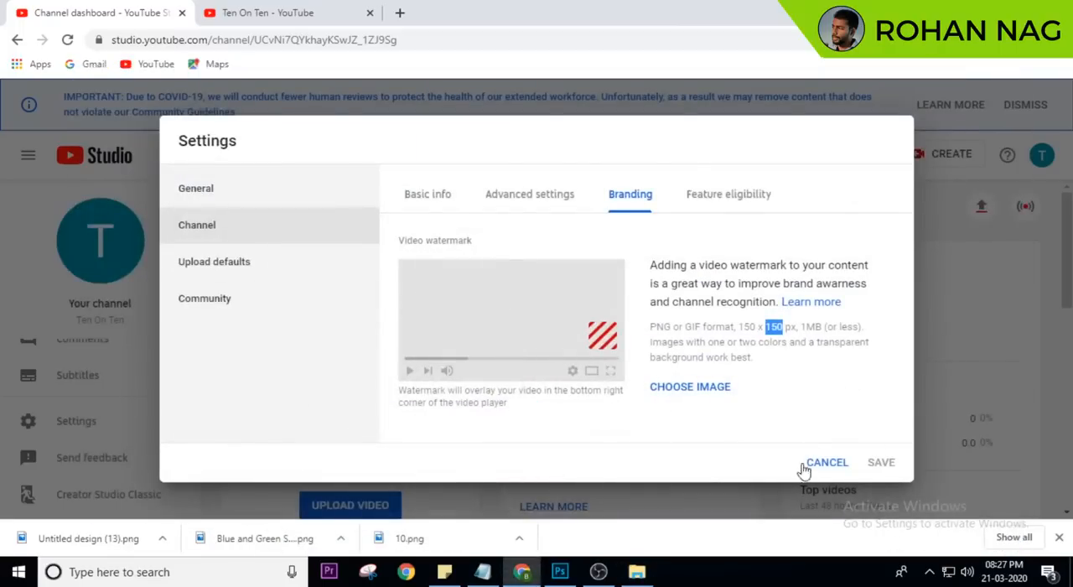
left_click(692, 388)
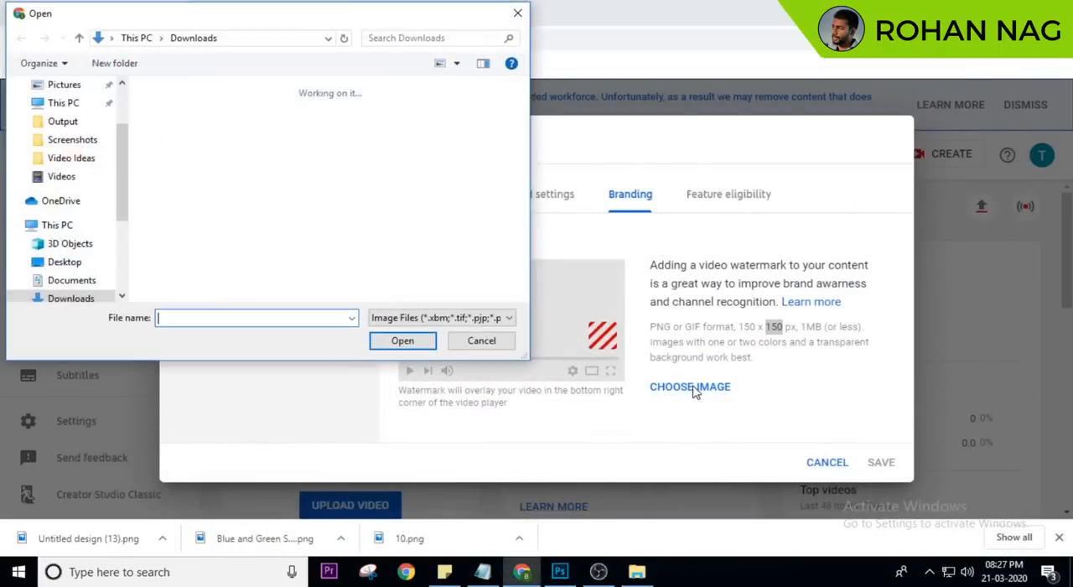
double_click(192, 168)
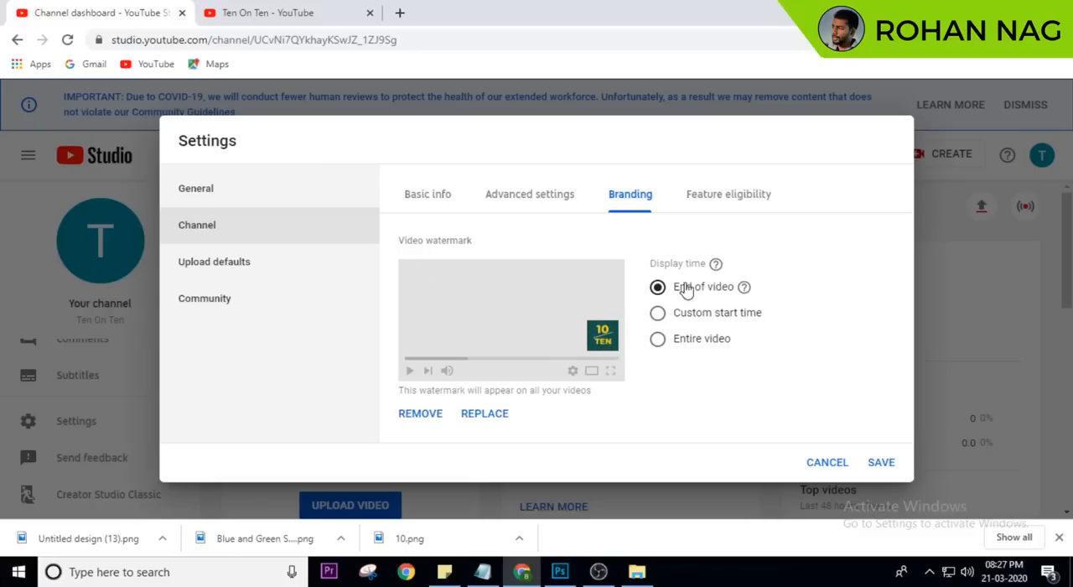
left_click(658, 343)
left_click(879, 466)
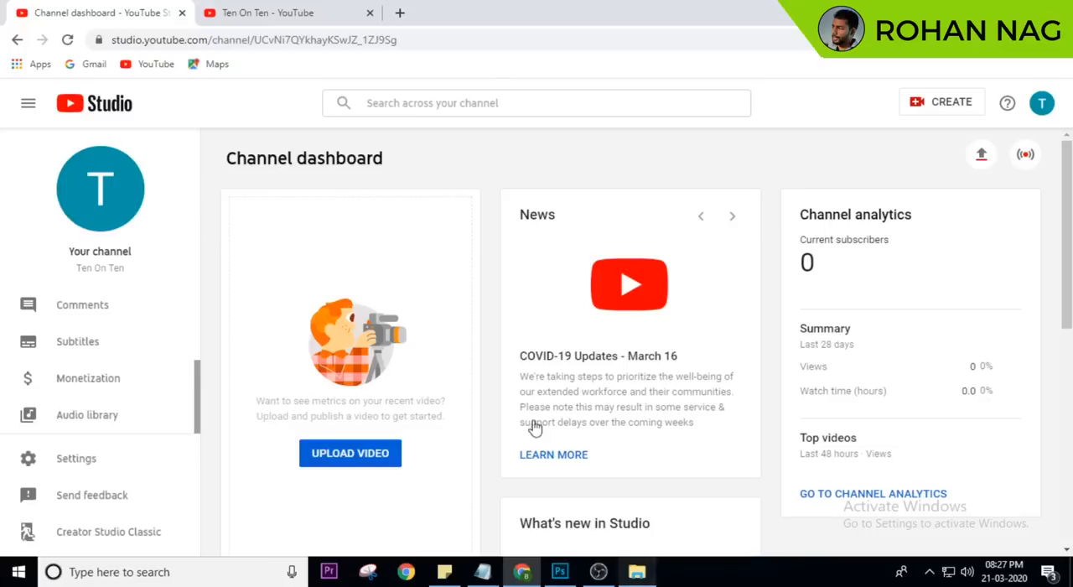
Step: Replace the Ten On Ten channel icon with Ten on Ten Channel Logo.png through the brand account's profile photo, keeping the full crop
left_click(240, 15)
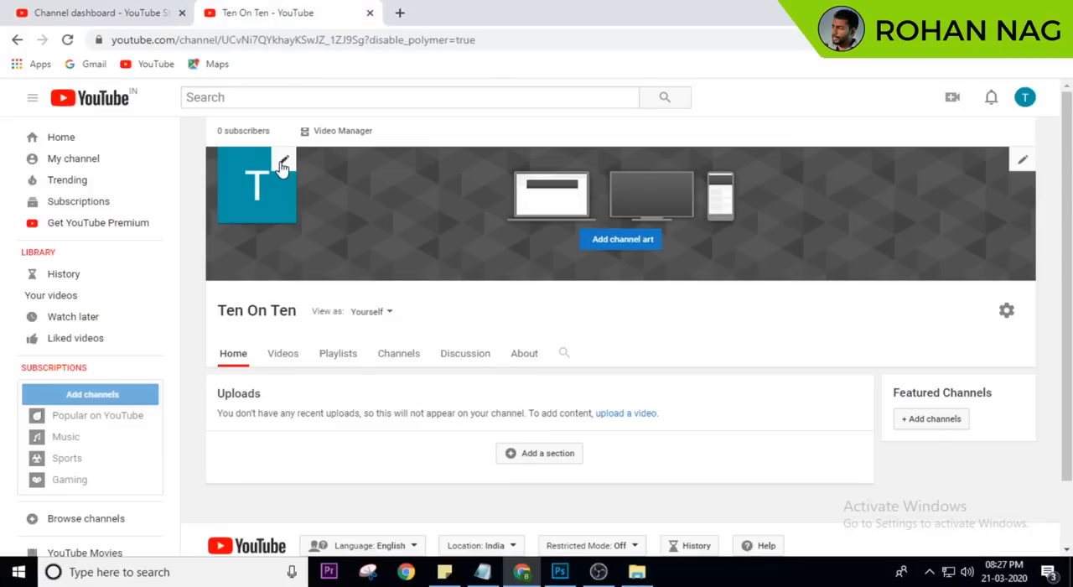
left_click(283, 164)
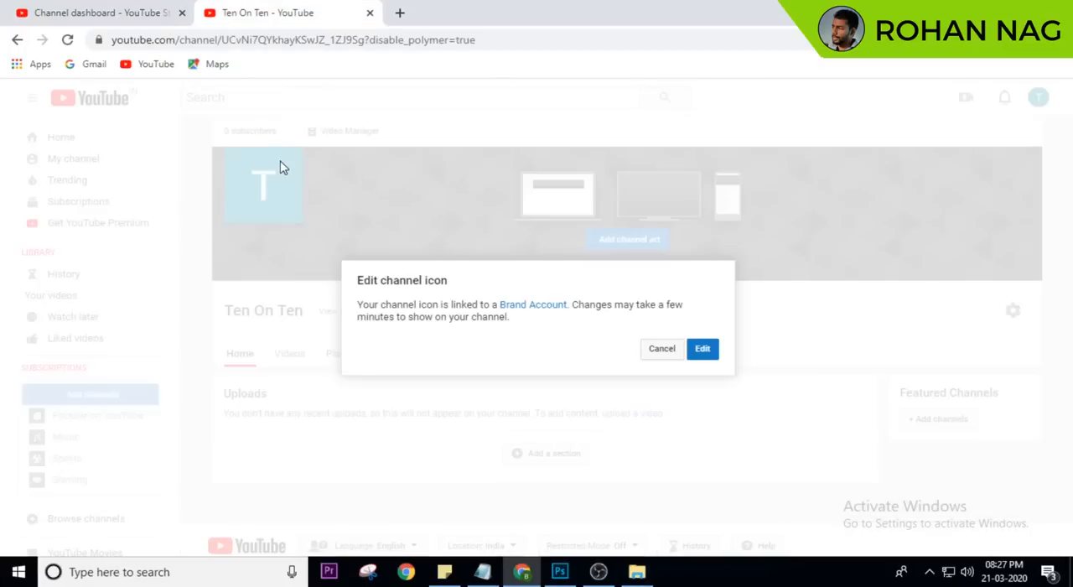
left_click(703, 349)
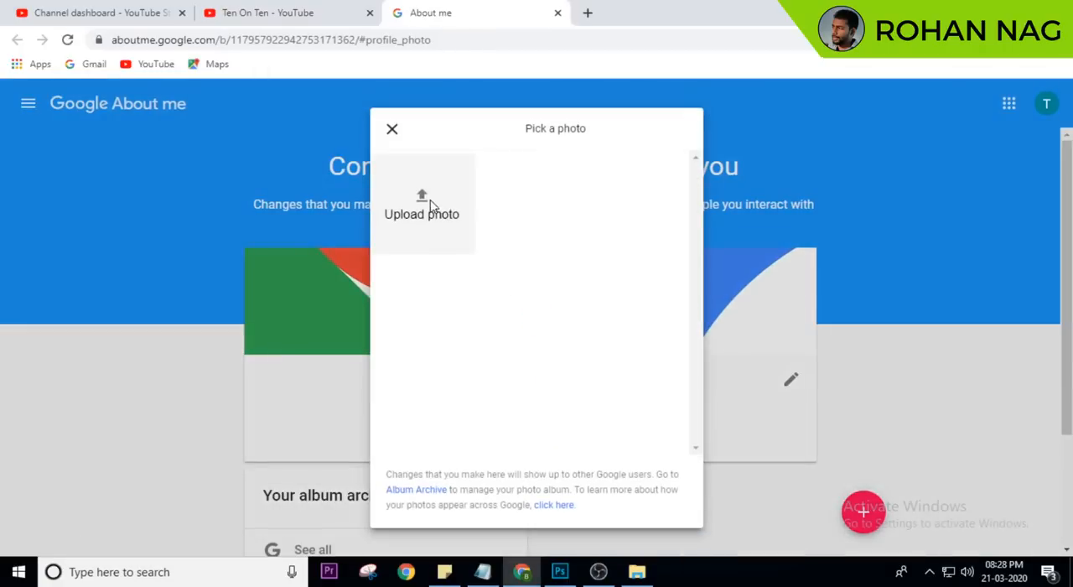
left_click(423, 211)
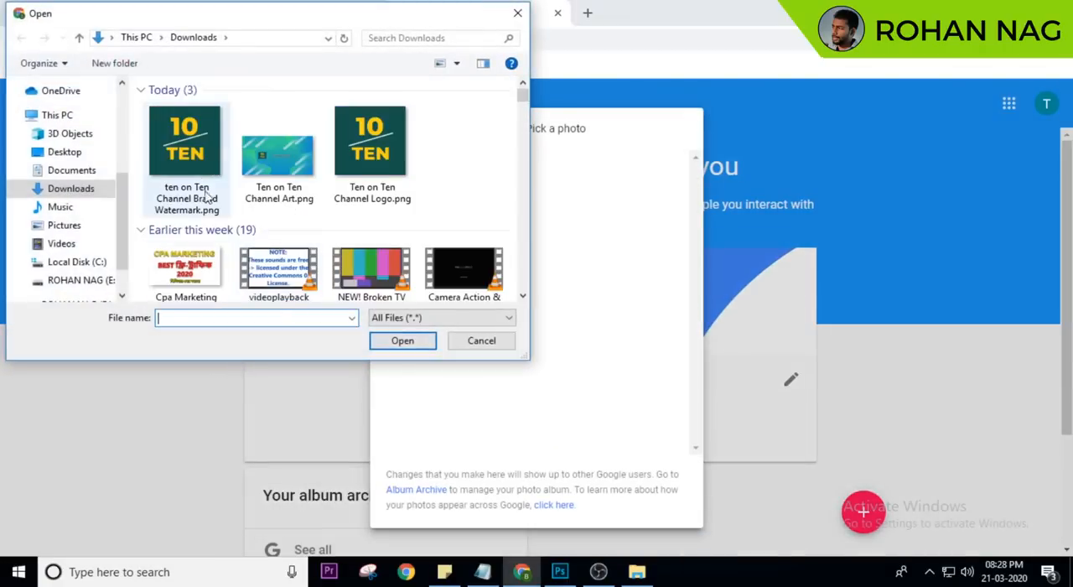
double_click(361, 154)
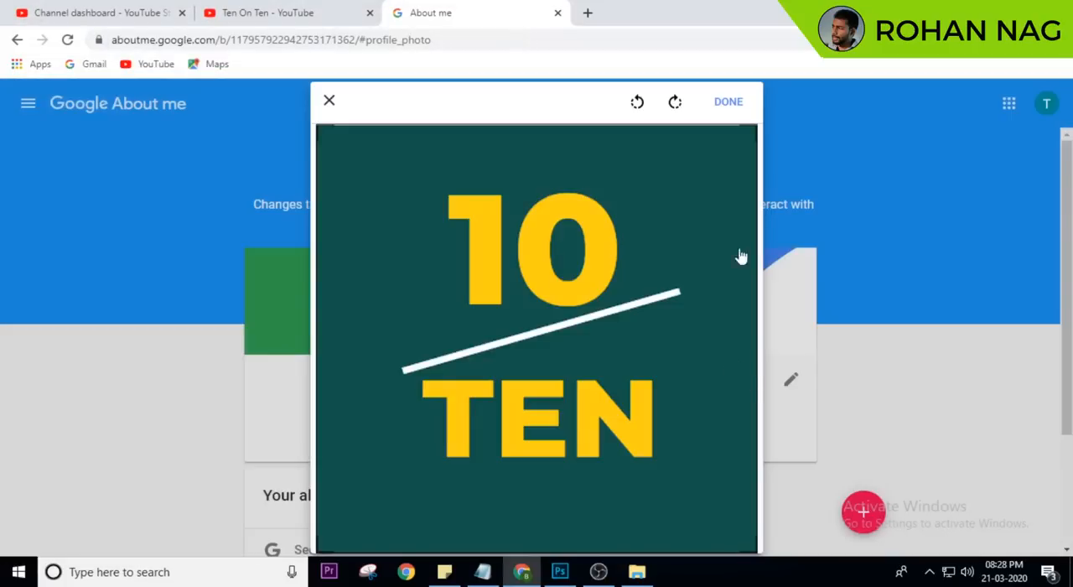
left_click(728, 102)
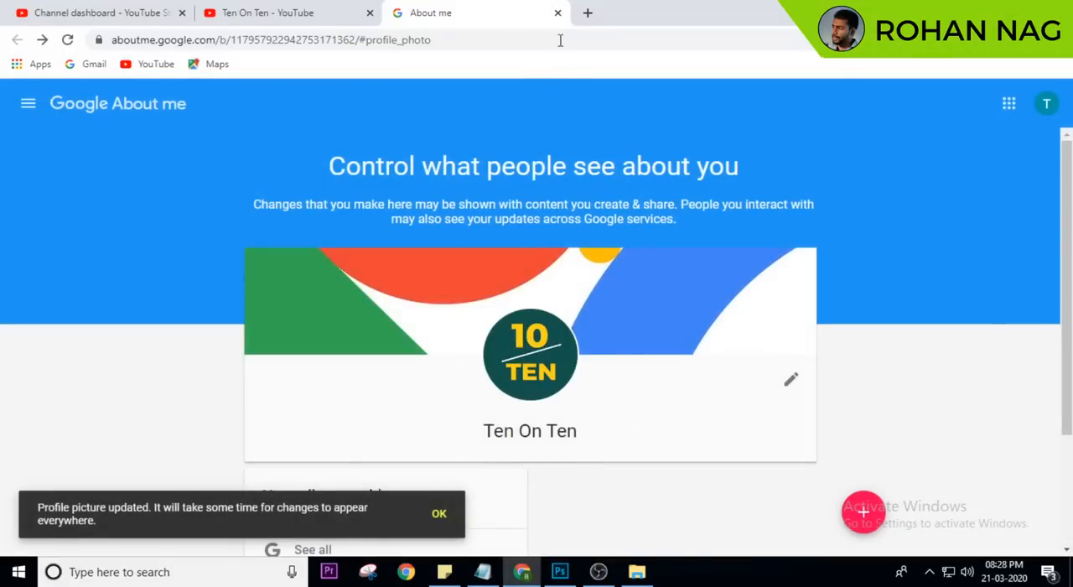
Step: Upload Ten on Ten Channel Art.png as the channel art on the Ten On Ten page, and reload the page
left_click(289, 10)
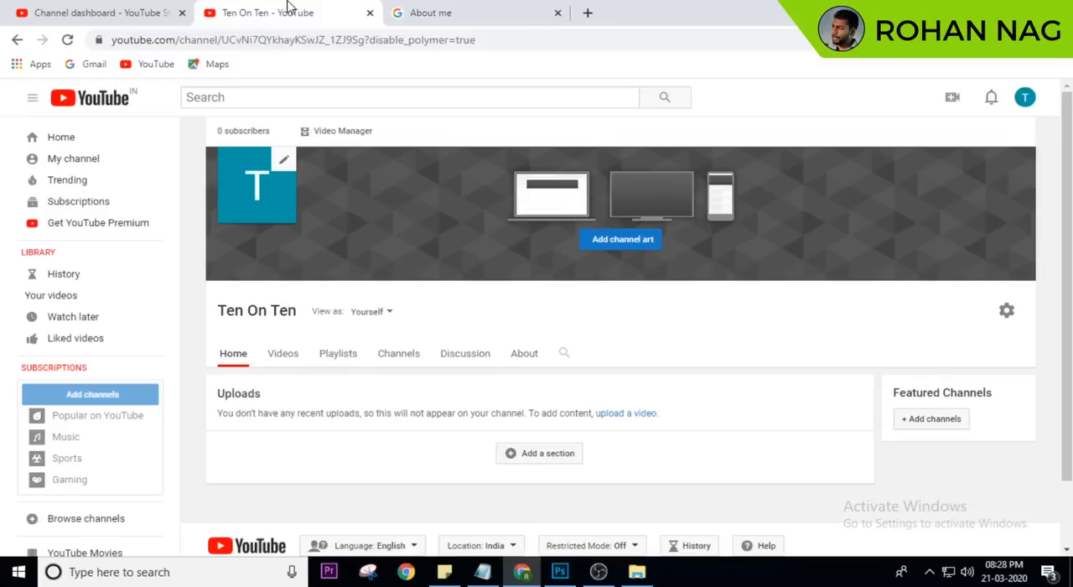
left_click(620, 239)
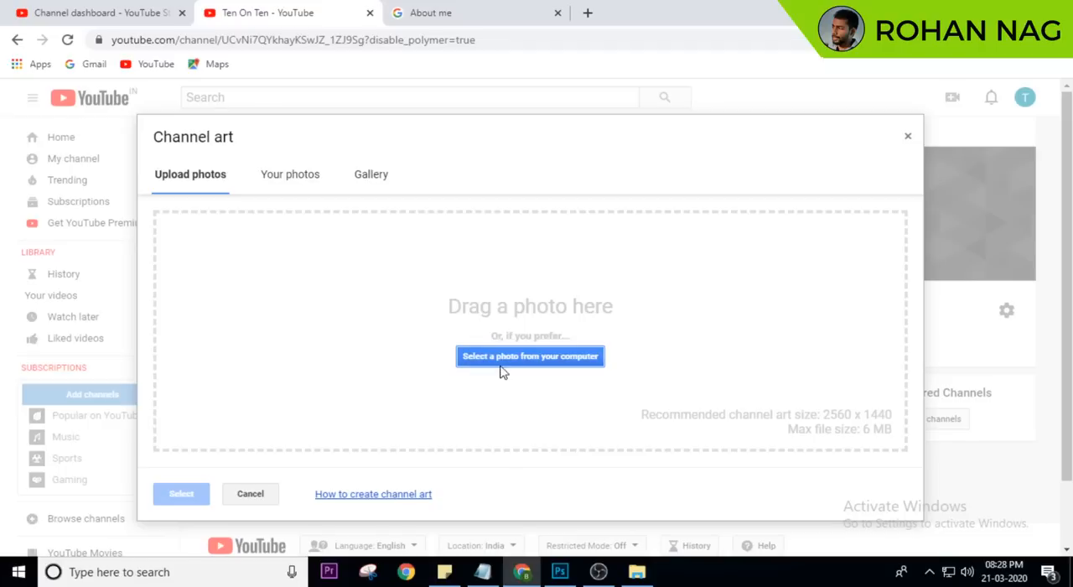
left_click(542, 363)
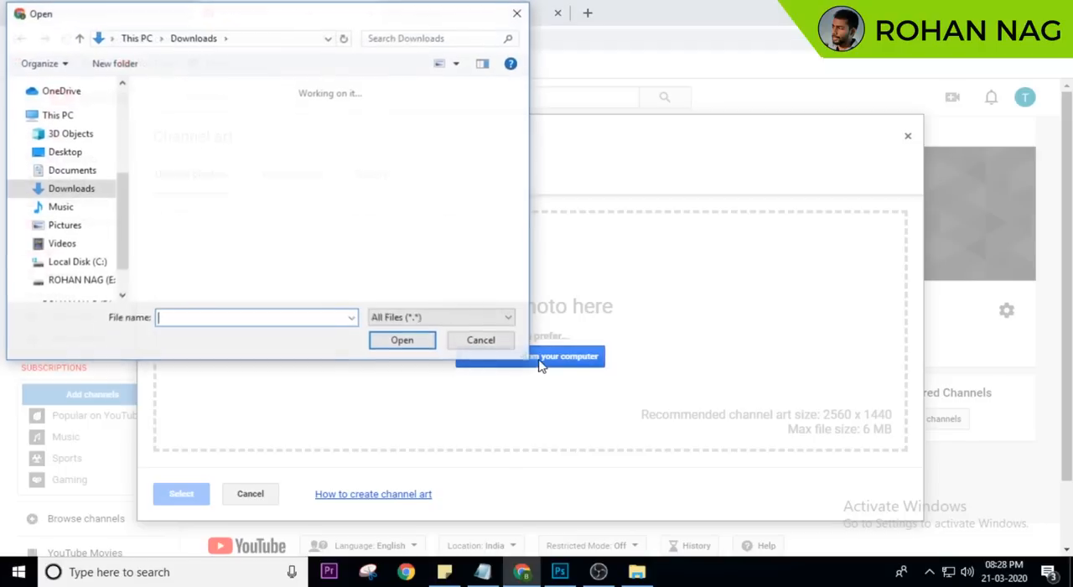
scroll(276, 167, "up", 3)
double_click(275, 157)
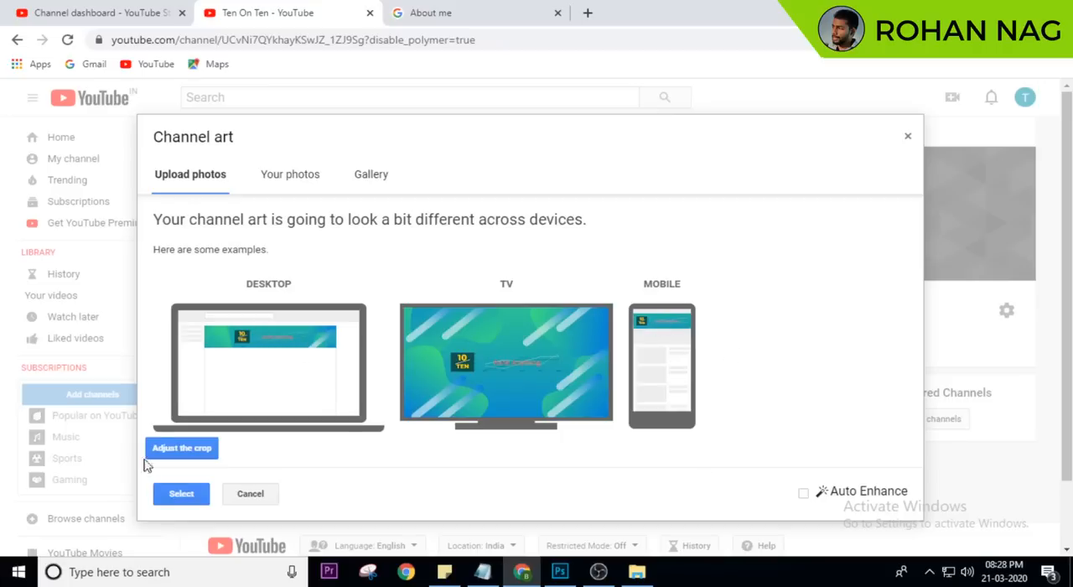
left_click(181, 493)
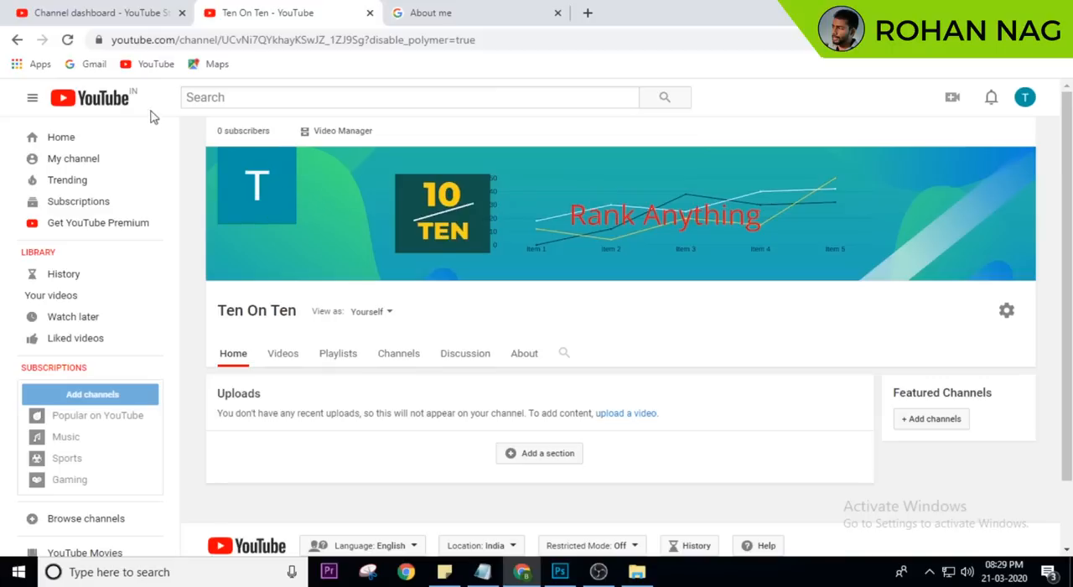
left_click(69, 40)
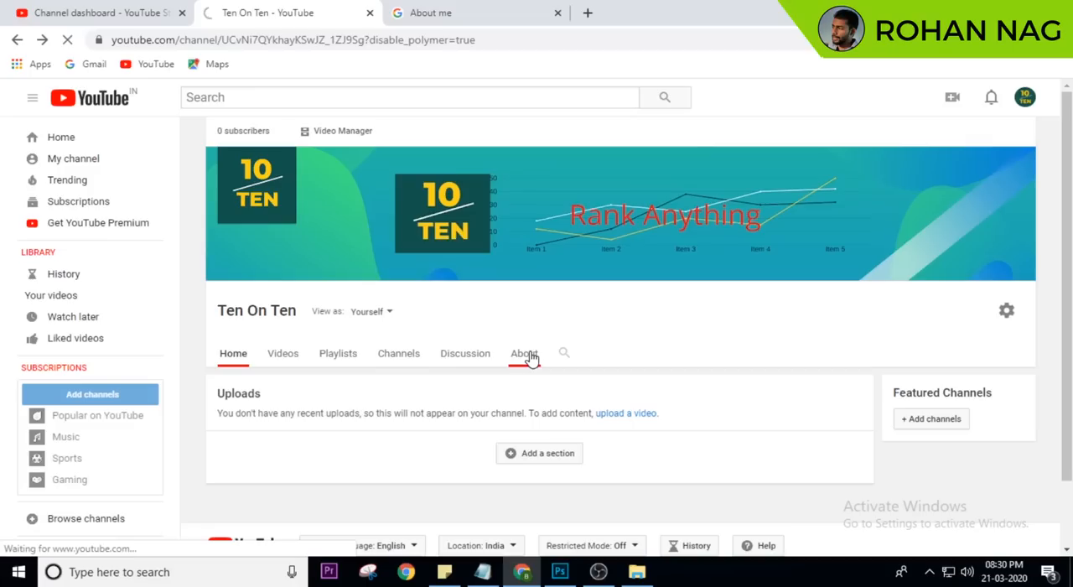
Step: Write a channel description on the About page, beginning "This is a ranking channel or list channel" and explaining its motto of engaging, comparative lists
left_click(522, 352)
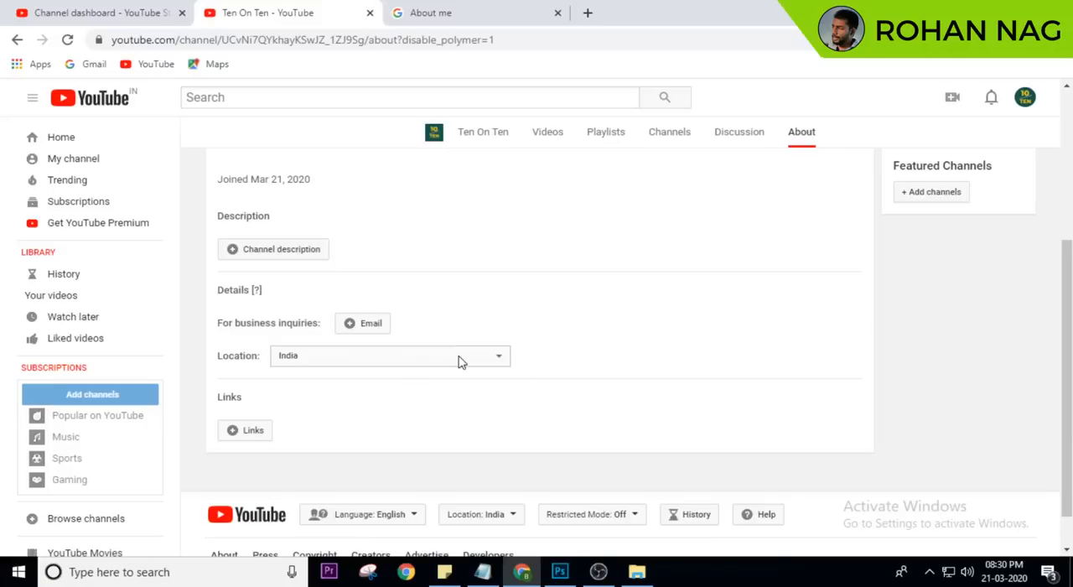
left_click_drag(1068, 241, 1062, 178)
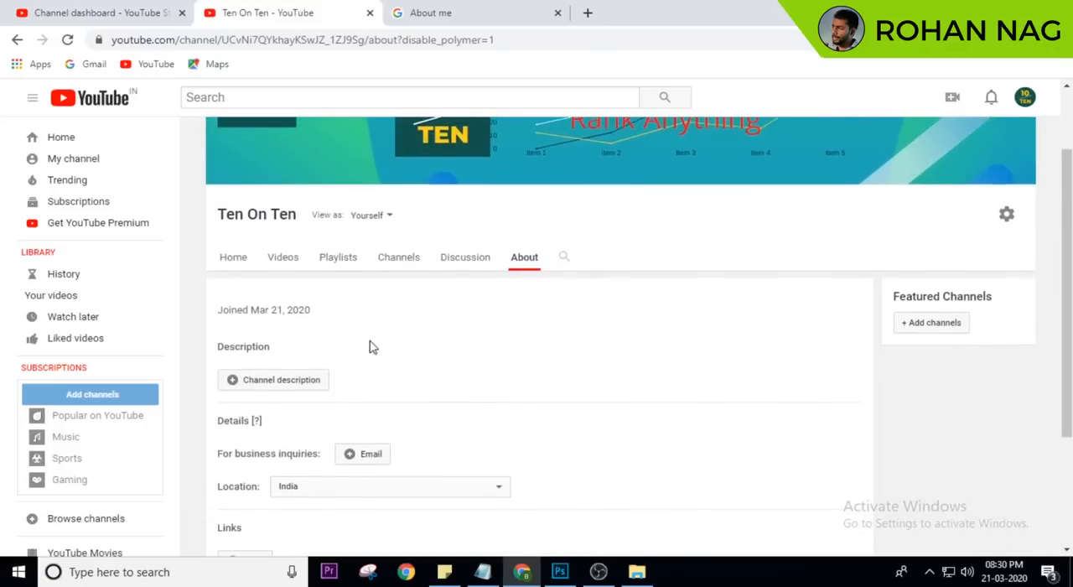
left_click(232, 382)
left_click_drag(1067, 352, 1067, 444)
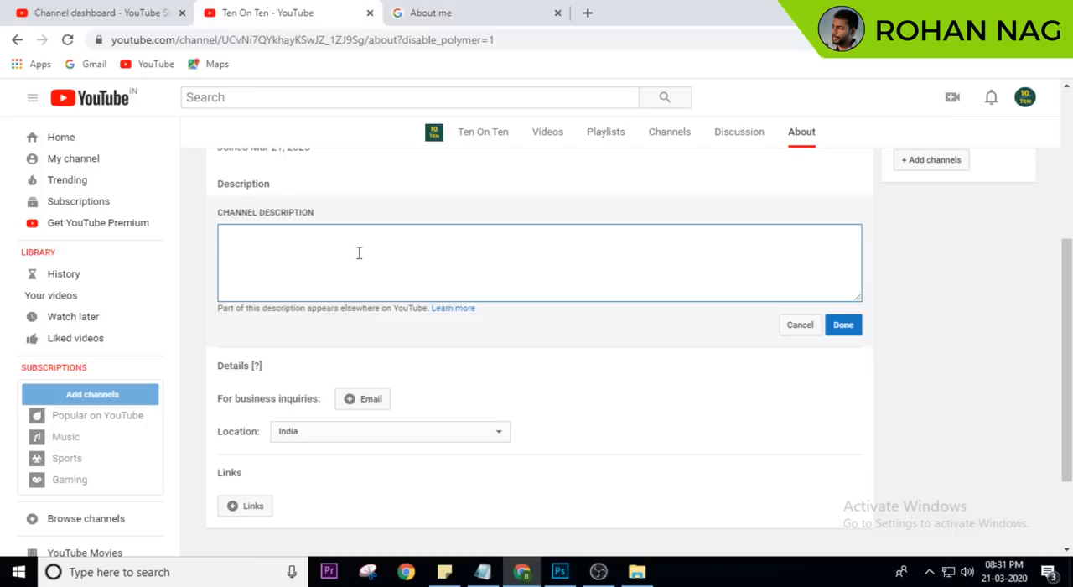
type("This is a ranking channel or list channel. W")
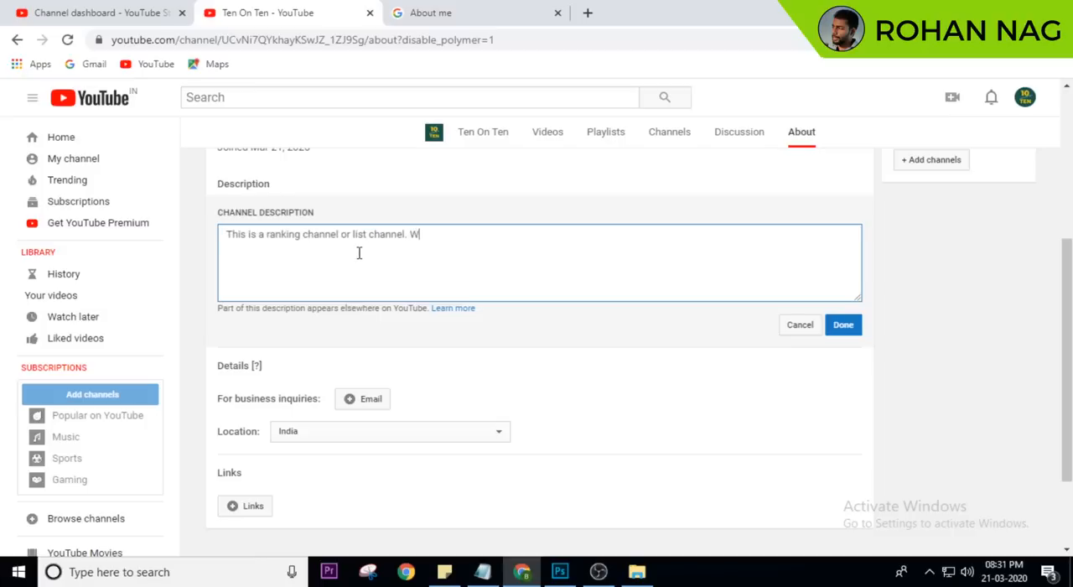
type("e have created this Youtube channel to educate people about various topics which are very popular in the world through")
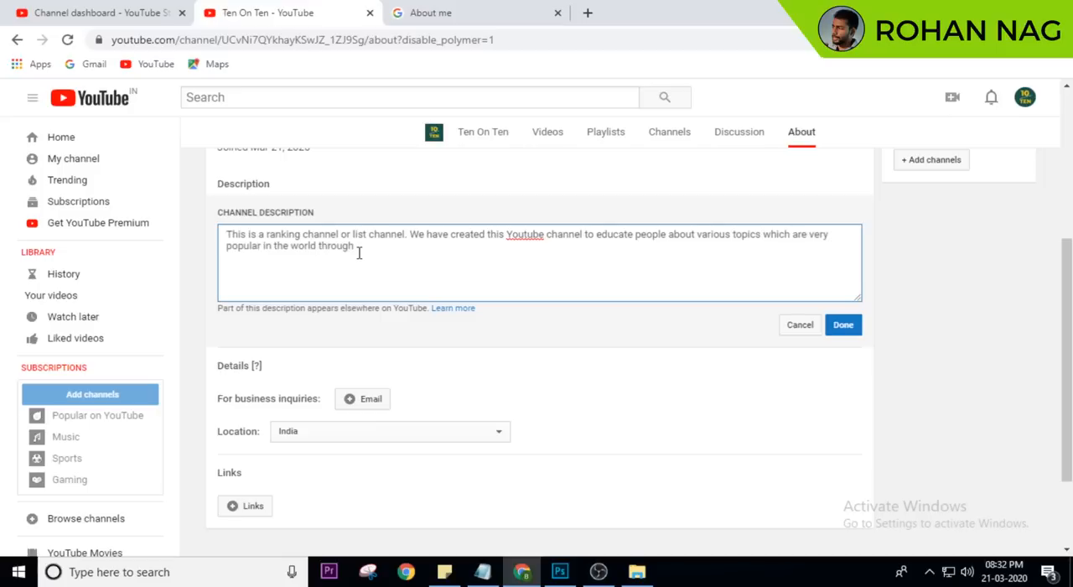
type(" rankings. Our motto is to show information in an engaging and comparative manner or through lists.")
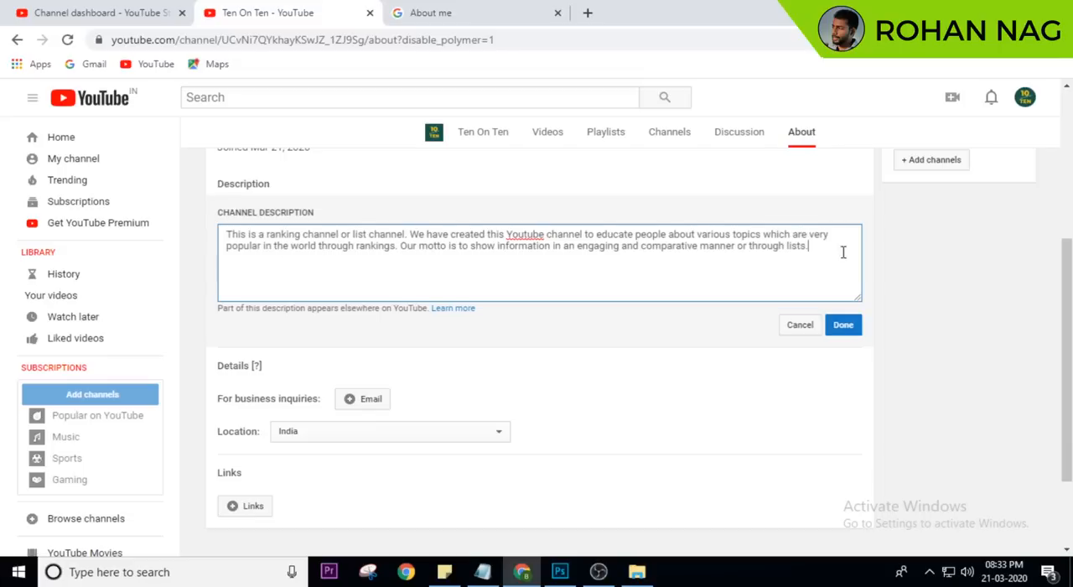
Step: Add #ranking #rankingchannel #top10 #topten #list #listingchannel on a separate line below the description text, save it, and expand the full description
left_click_drag(858, 297, 864, 390)
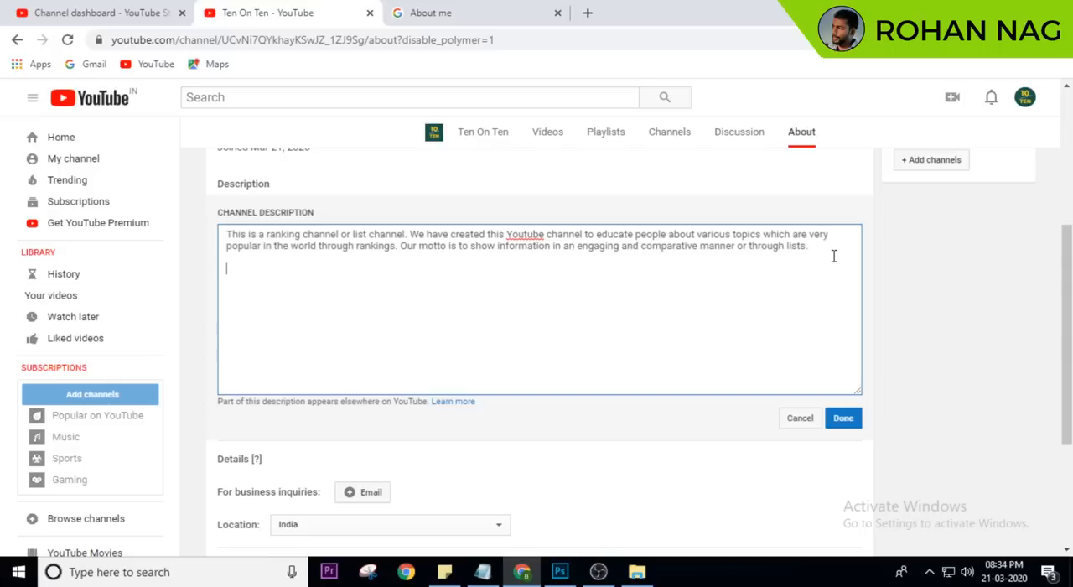
type("ranking #rankingchannel #top10 #topten #list #listingchannel")
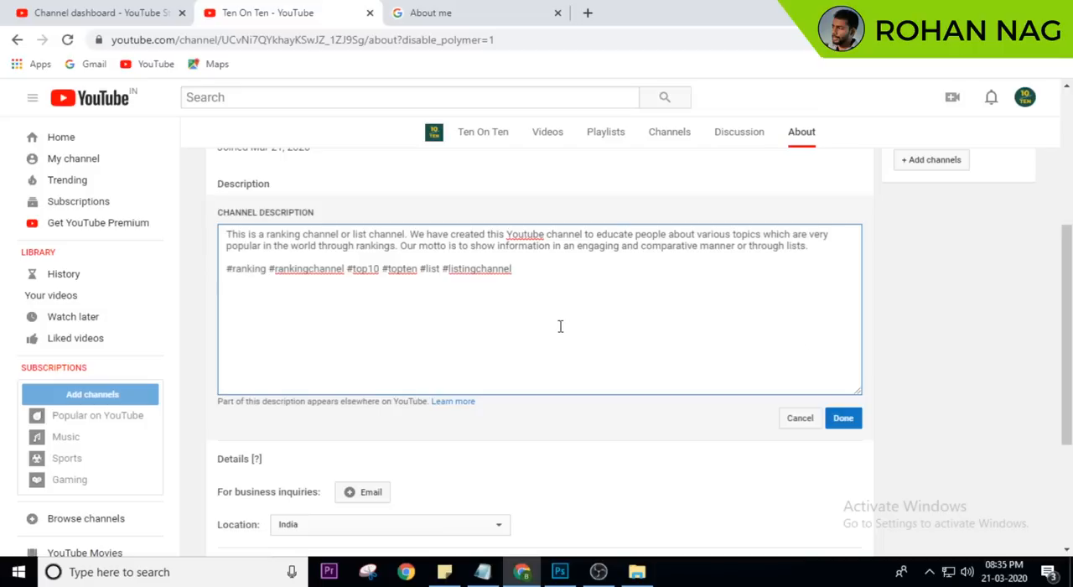
left_click(844, 419)
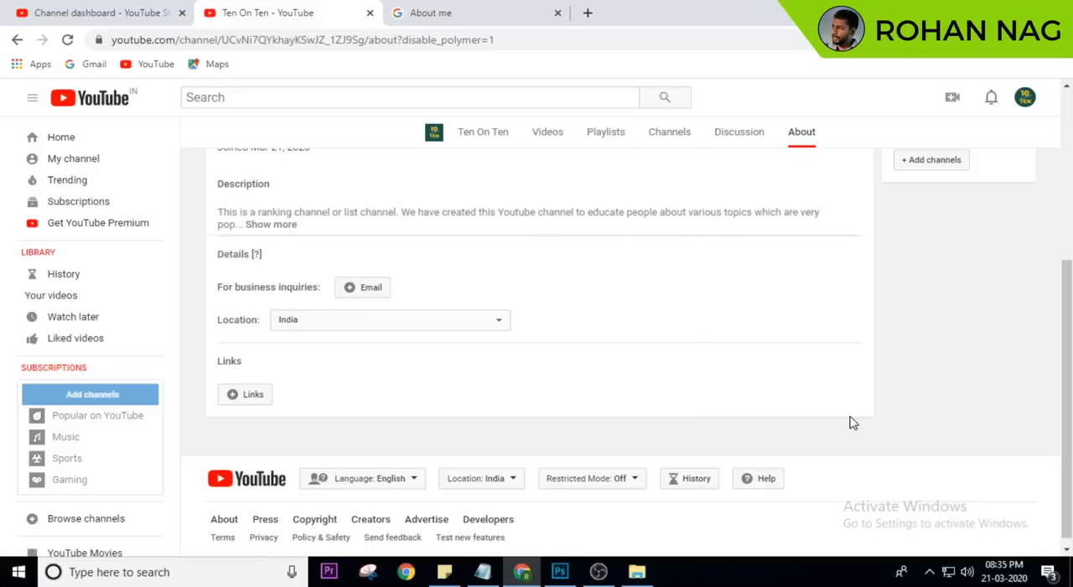
left_click(280, 226)
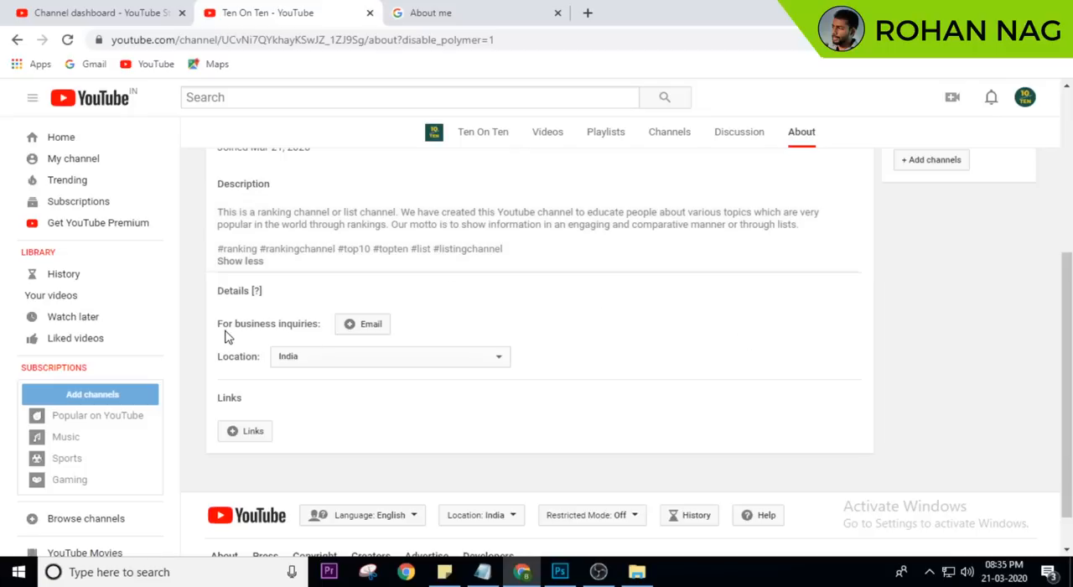
Step: Add the contact email address for business inquiries to the channel details and save it
left_click(369, 324)
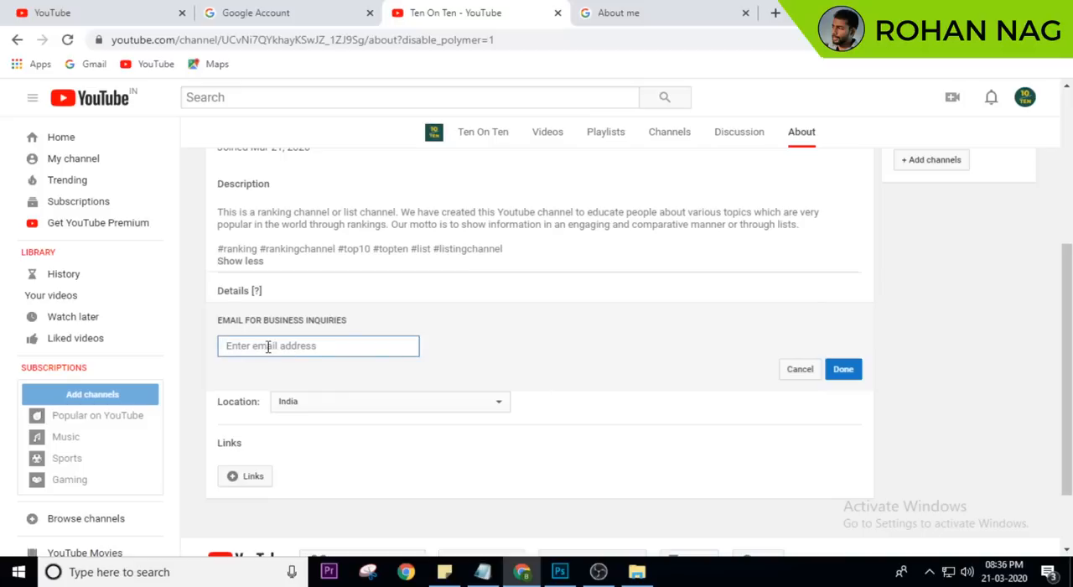
key("ctrl+v")
left_click(844, 373)
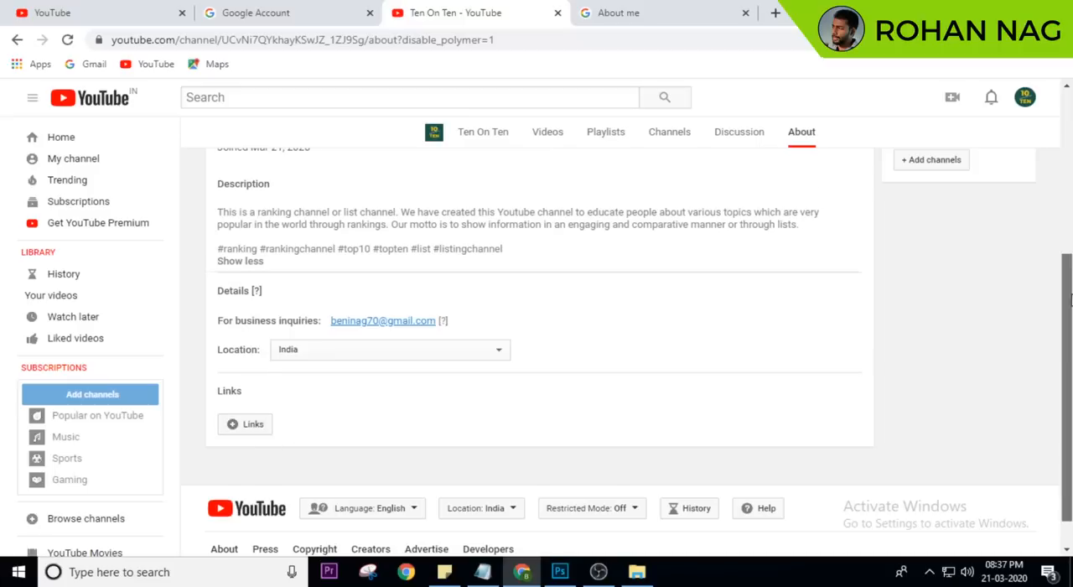
Step: Open the channel's custom links for editing, and copy the Facebook profile's URL from Firefox
scroll(442, 377, "down", 1)
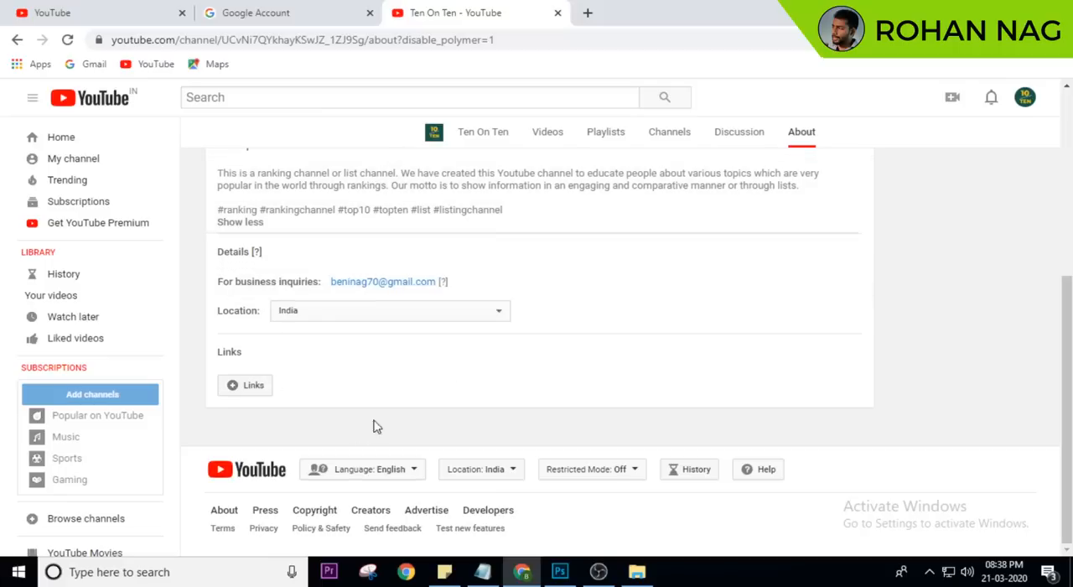
left_click(234, 387)
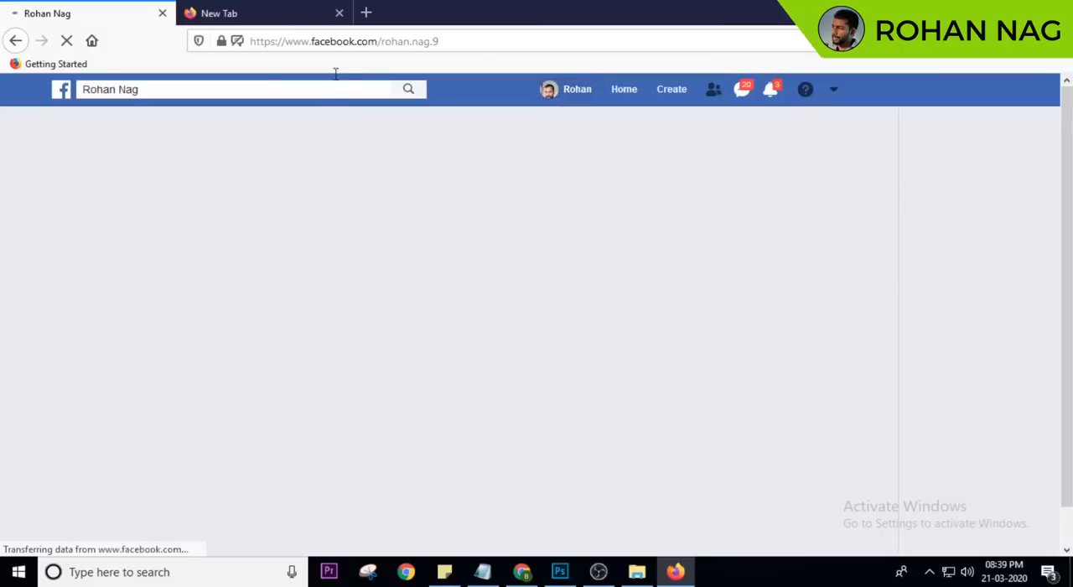
right_click(438, 42)
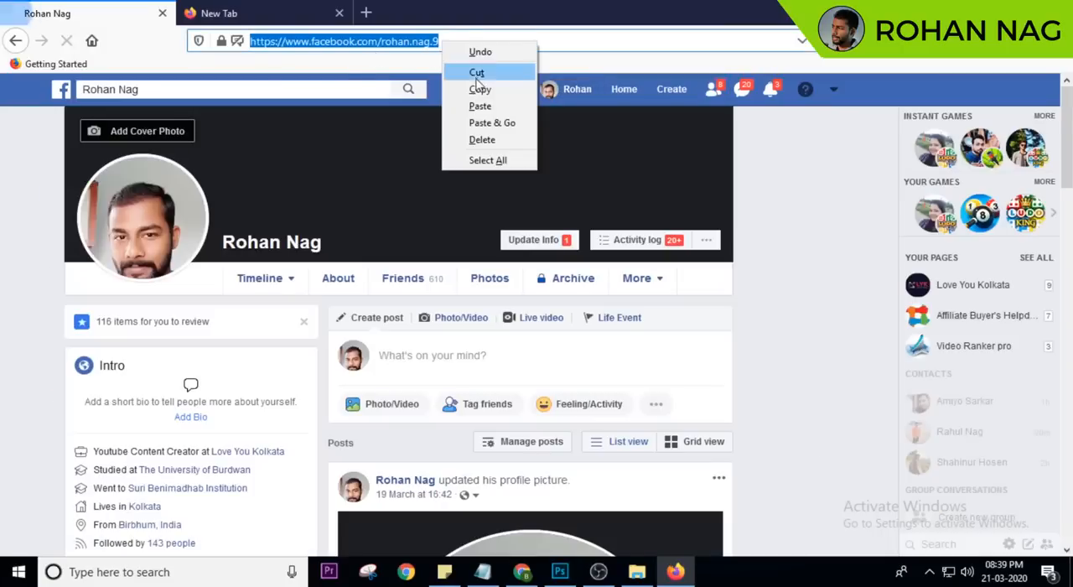
left_click(481, 89)
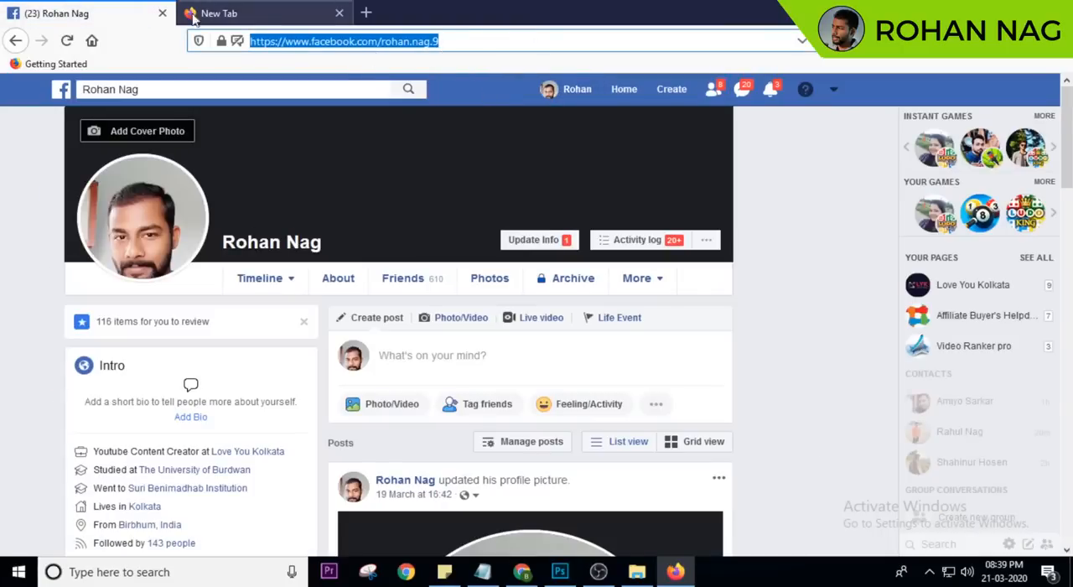
Step: Back in Chrome, add a custom link titled Facebook with the copied profile URL and save the links
left_click(522, 573)
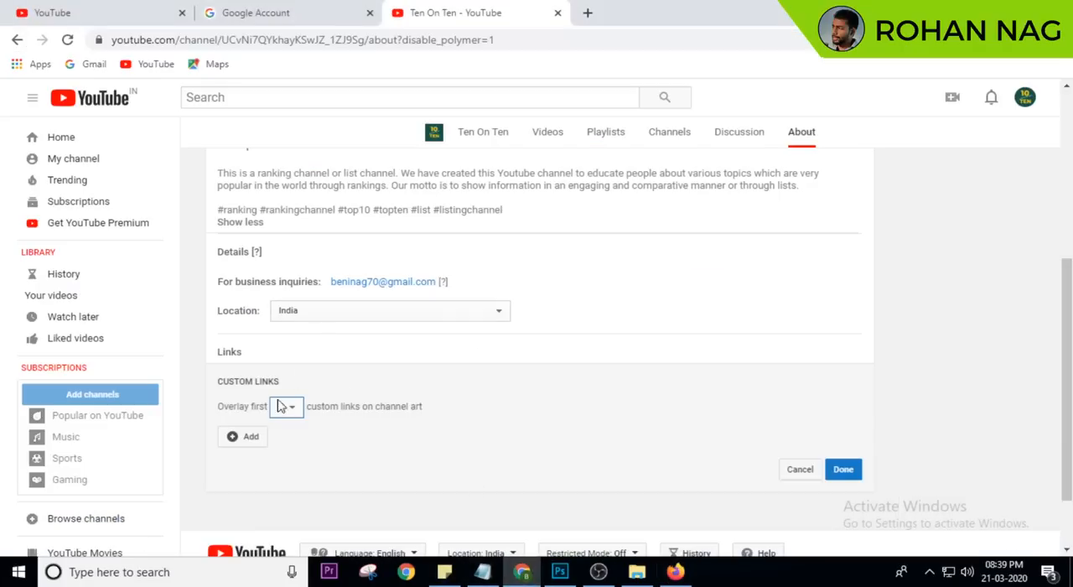
left_click(232, 440)
left_click(278, 434)
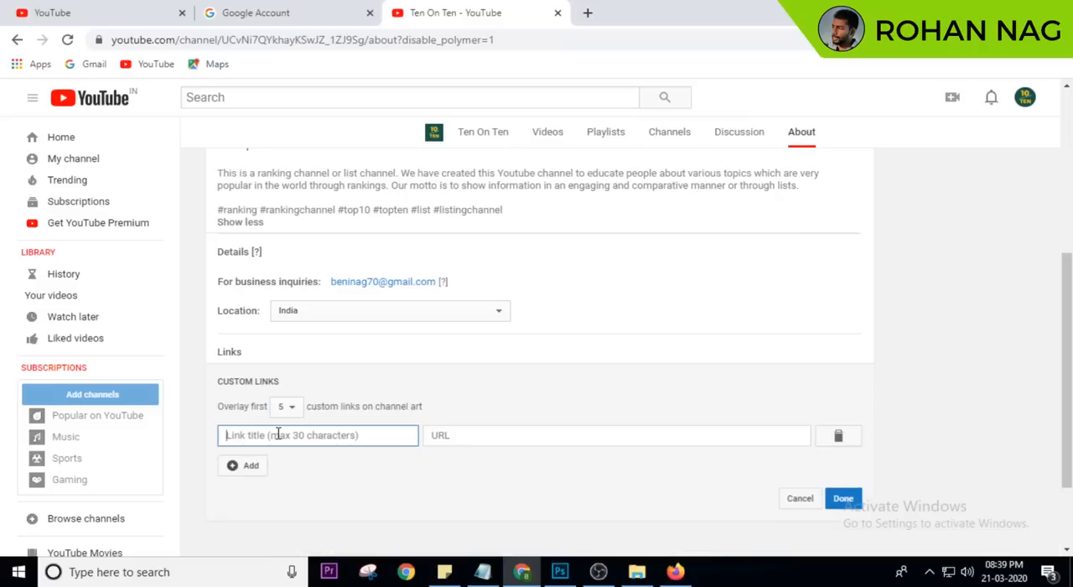
type("Facebook")
left_click(480, 435)
key("ctrl+v")
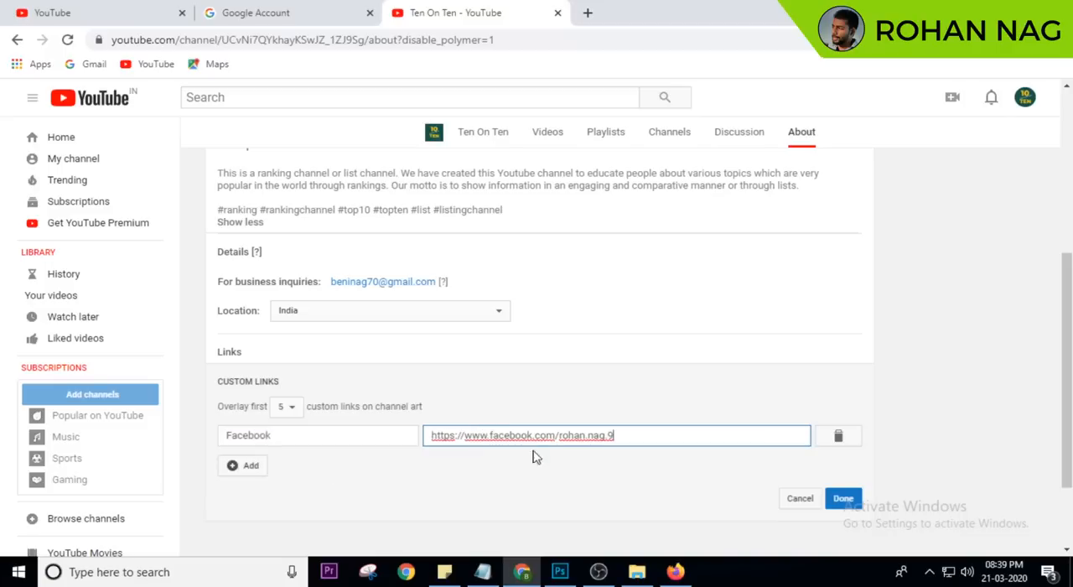
left_click(843, 498)
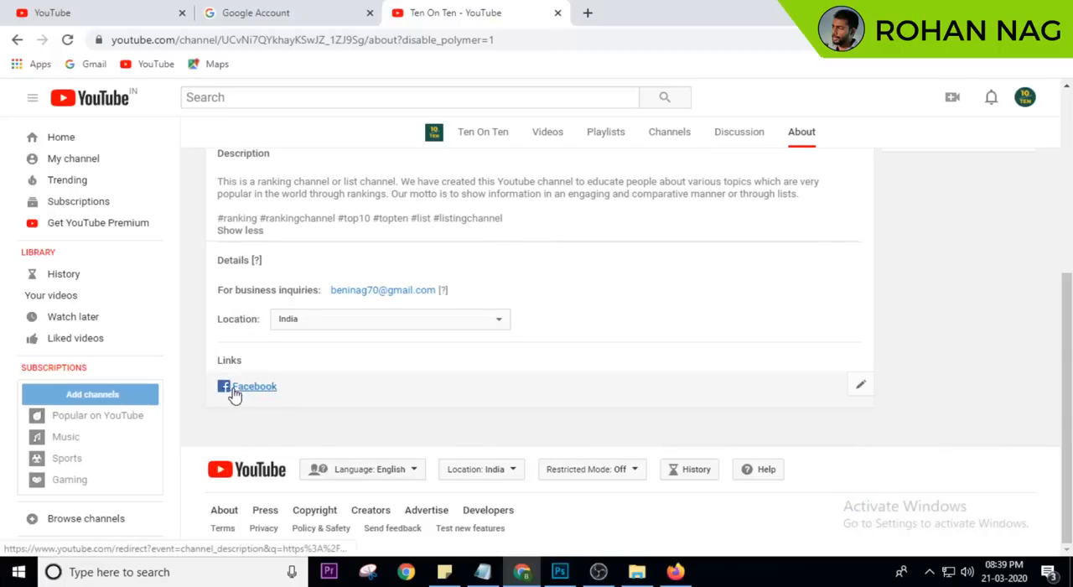
Step: Test the Facebook link on the channel art, and review the About page's description, details and links
left_click_drag(1067, 417, 1070, 230)
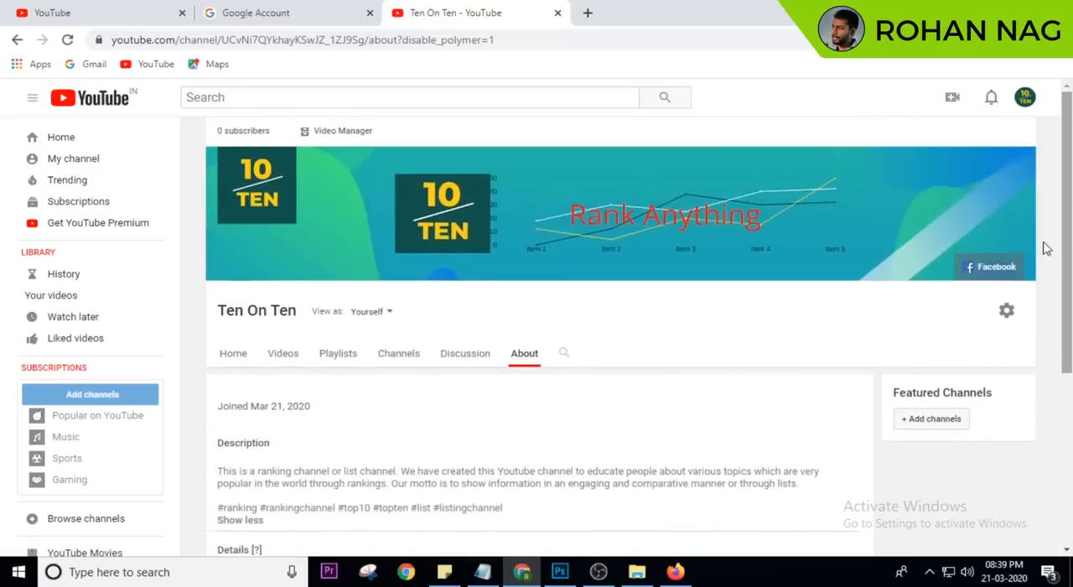
left_click(989, 270)
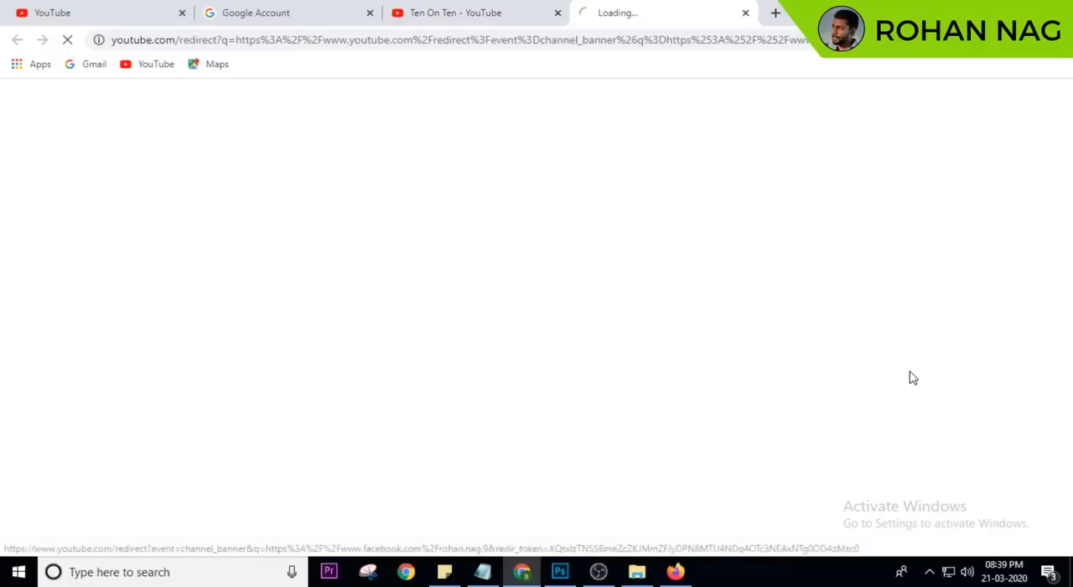
left_click(744, 13)
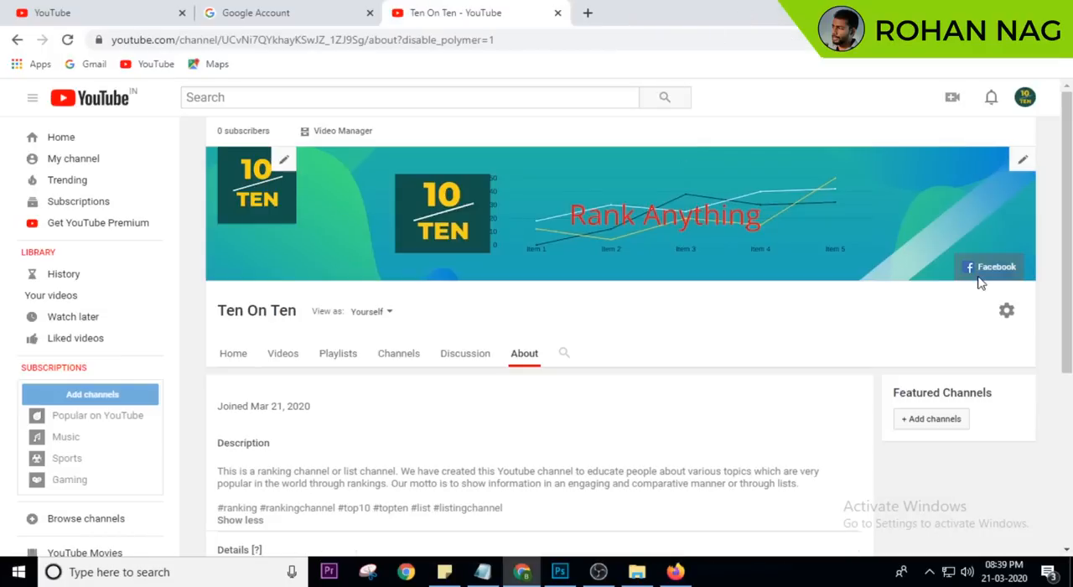
left_click_drag(1067, 222, 1068, 376)
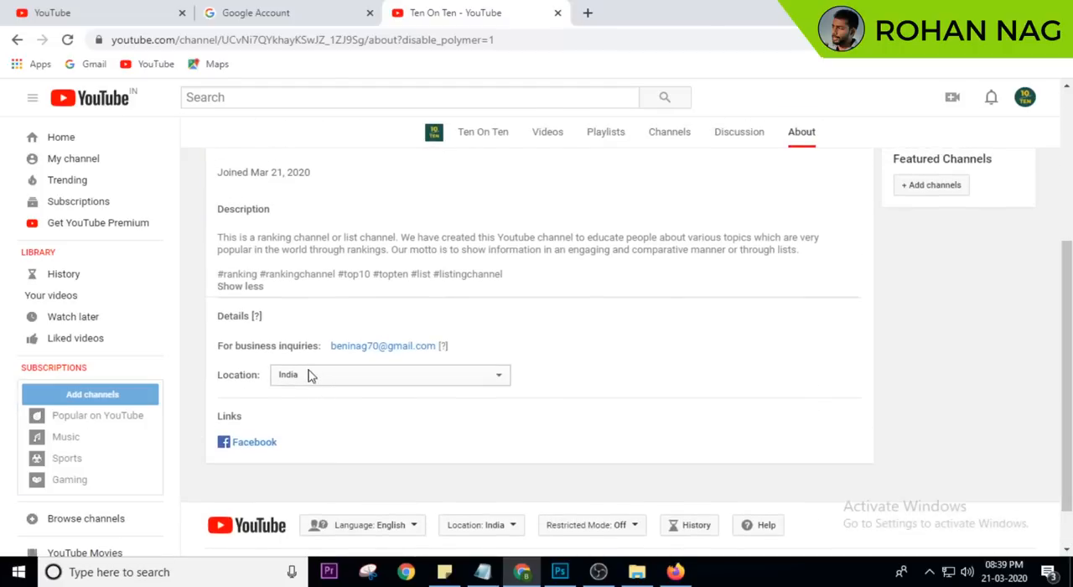
left_click_drag(1067, 298, 1067, 148)
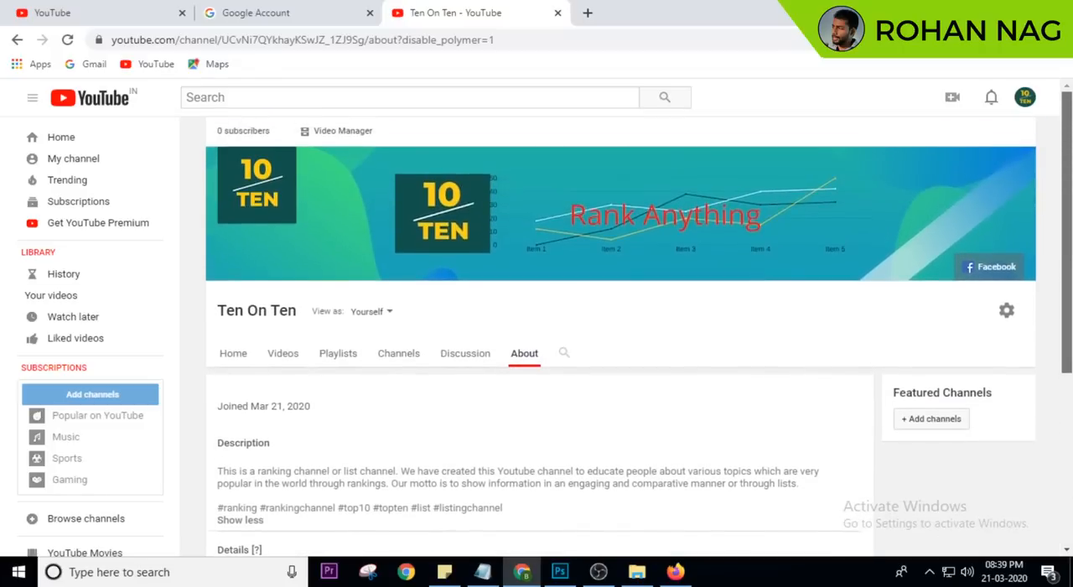